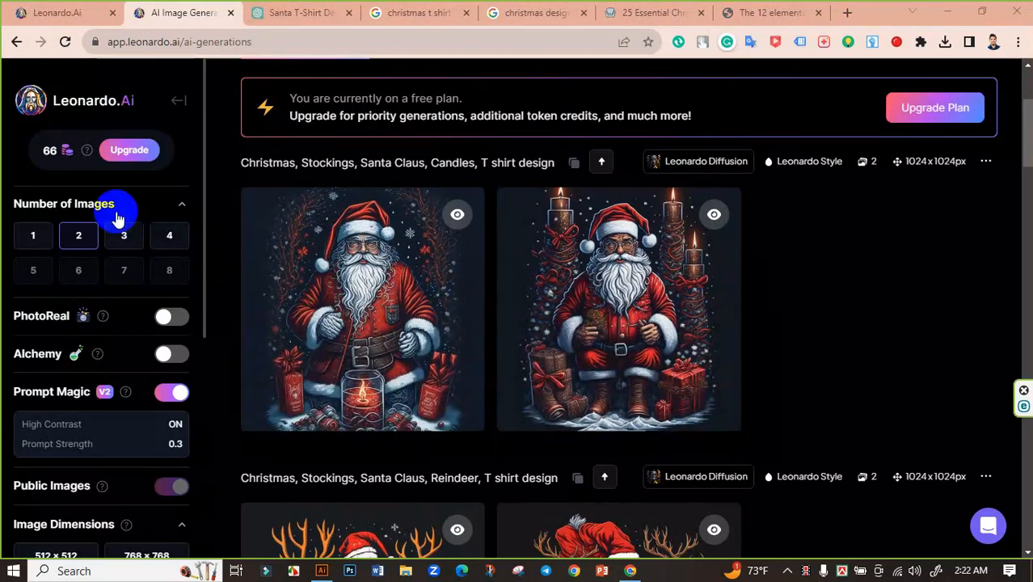
Open the first image generated from the Santa Claus candles prompt and upscale it with the HD Smooth Upscaler.
scroll(554, 267, up, 1)
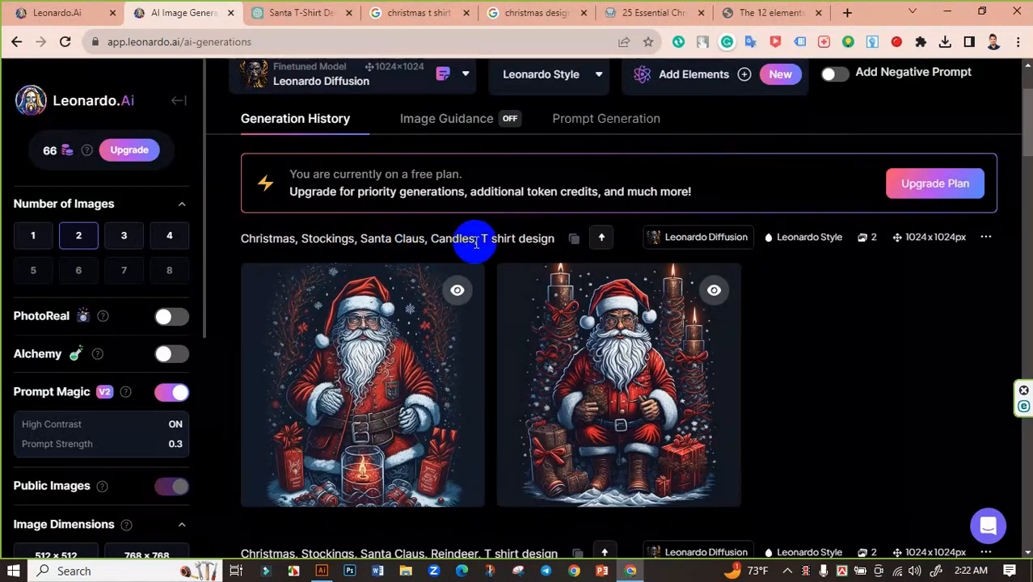
scroll(511, 244, up, 2)
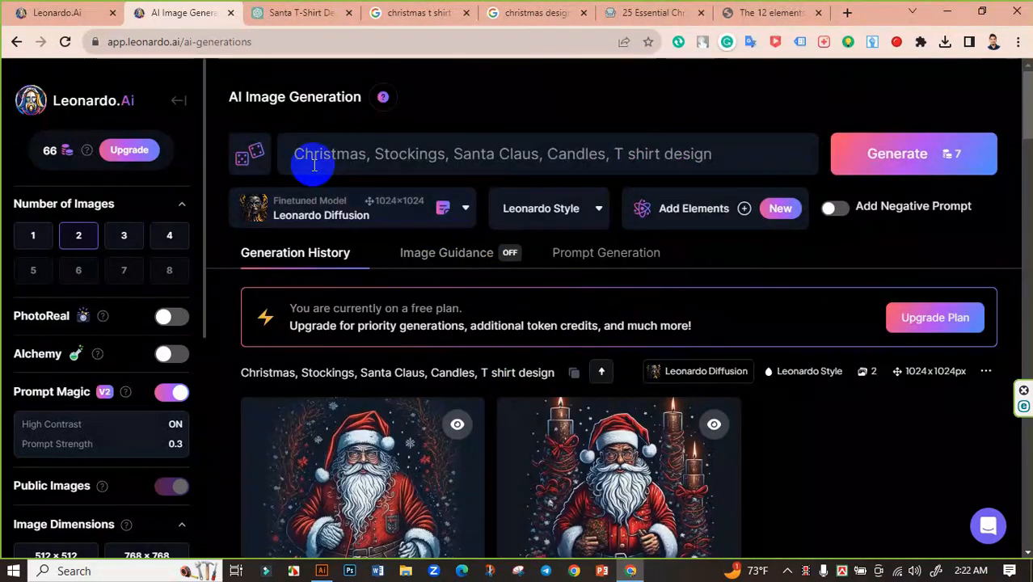
scroll(711, 186, down, 3)
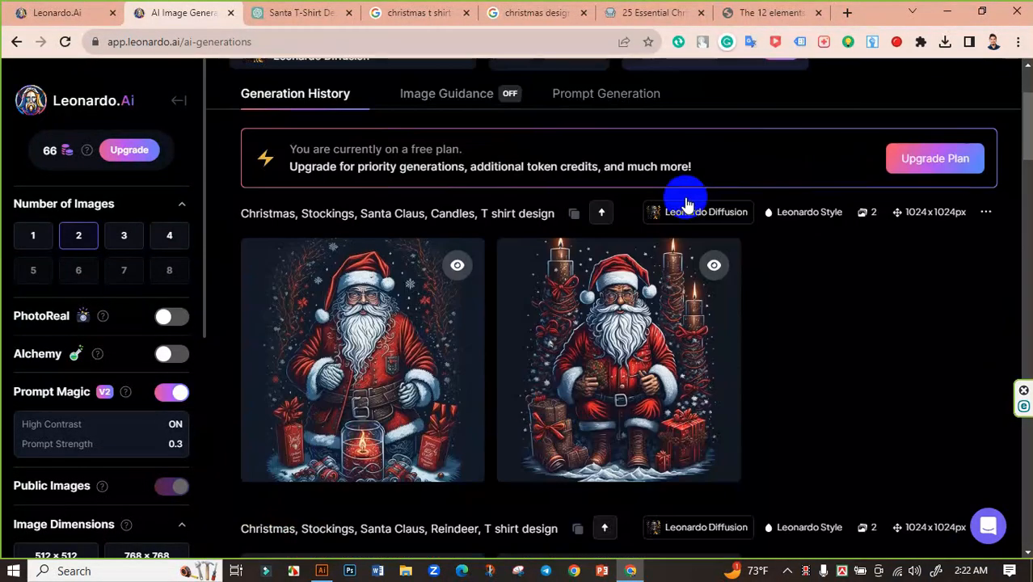
scroll(415, 314, up, 1)
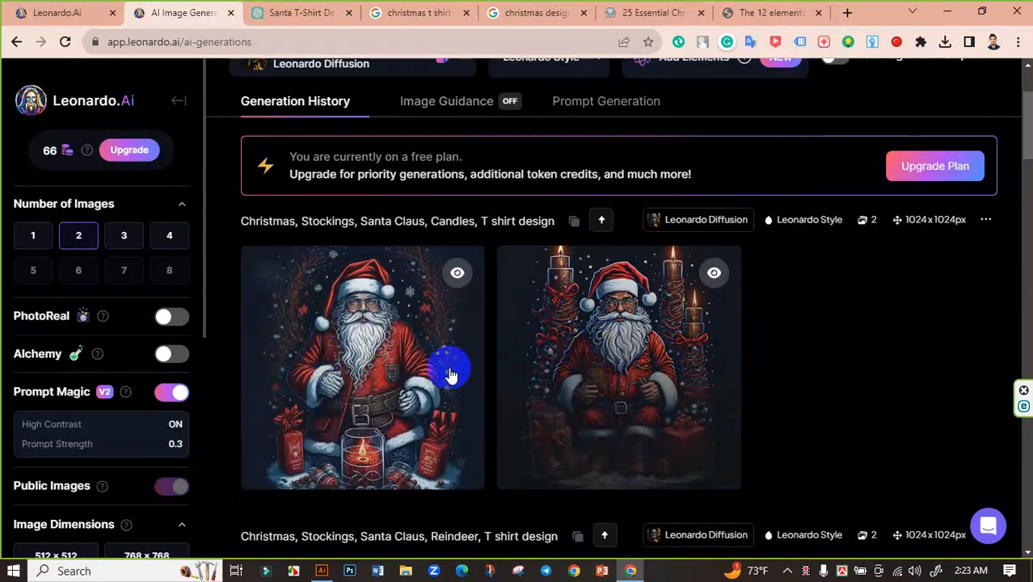
mouse_move(277, 355)
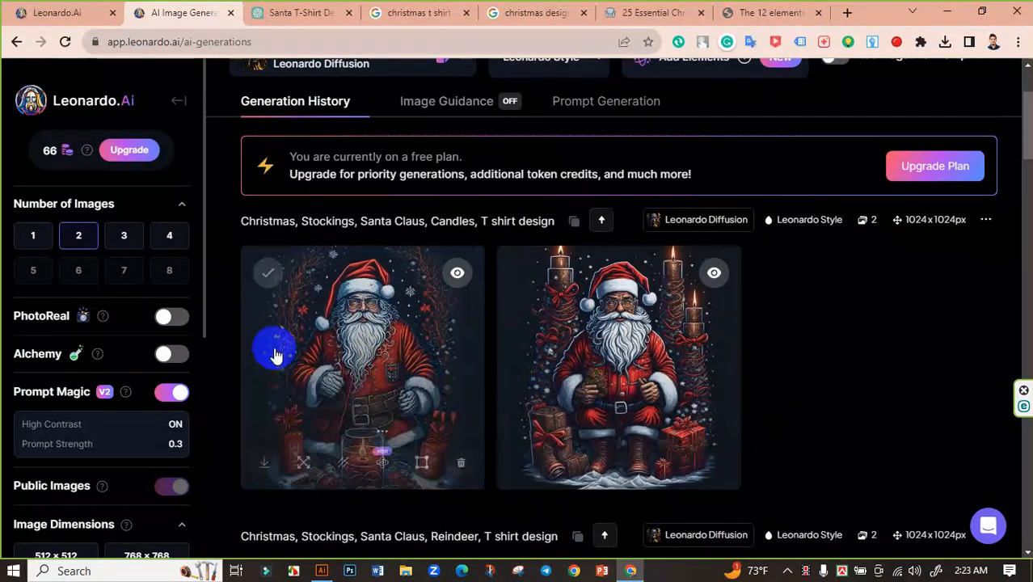
click(346, 346)
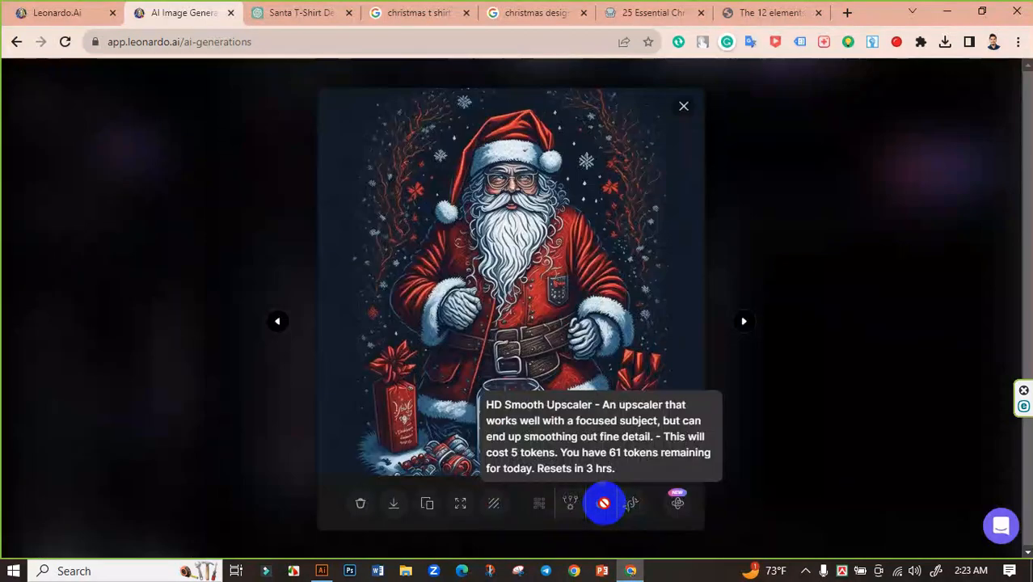
click(603, 503)
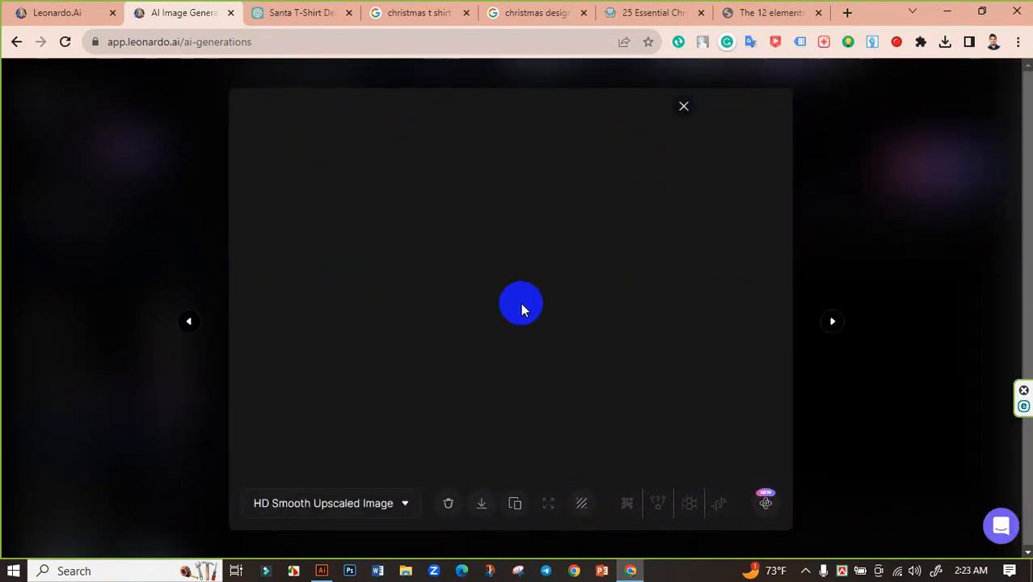
Download the HD Smooth upscaled Santa image and show the file in its folder.
click(479, 514)
click(910, 74)
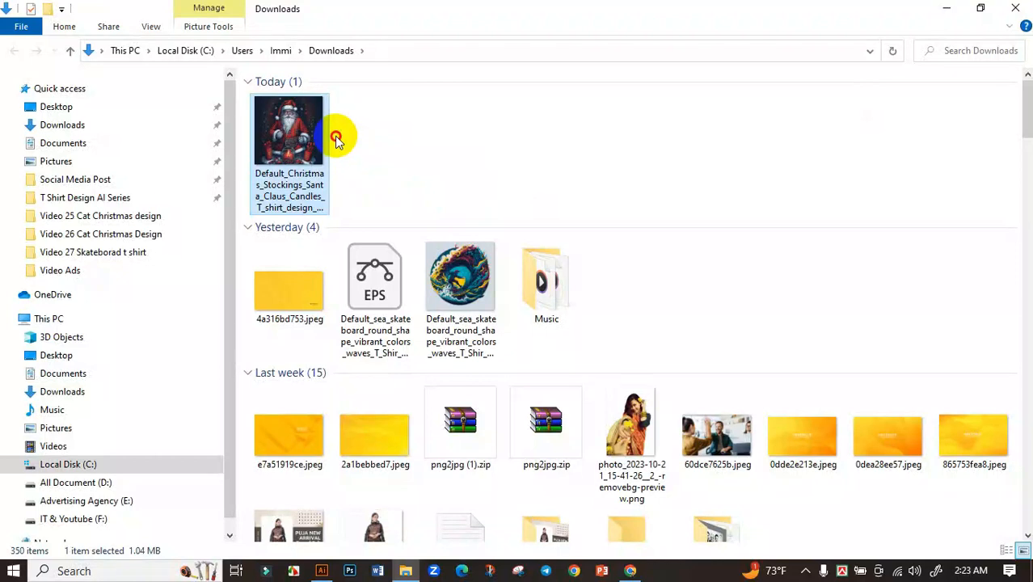
Delete the two sea skateboard files, the EPS and the image, from the Downloads folder.
click(477, 287)
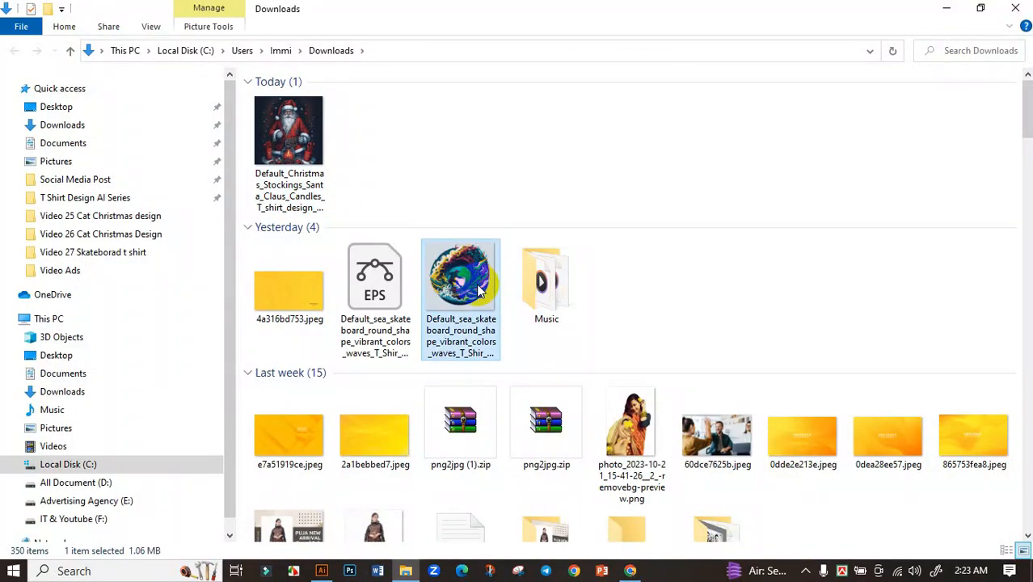
ctrl+click(386, 284)
key(Delete)
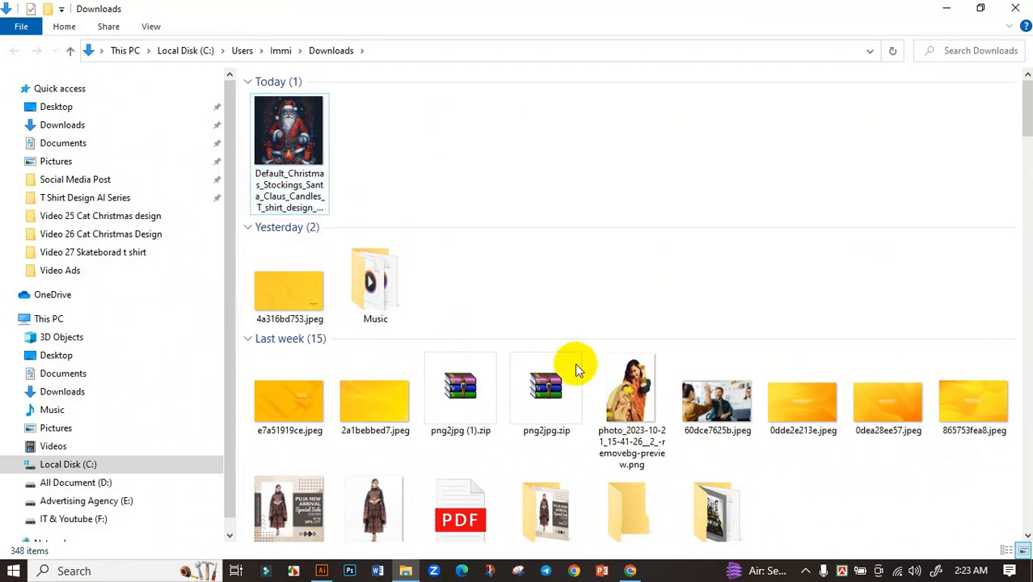
Return to the browser and open vectorizer.ai in a new tab.
click(629, 571)
click(840, 11)
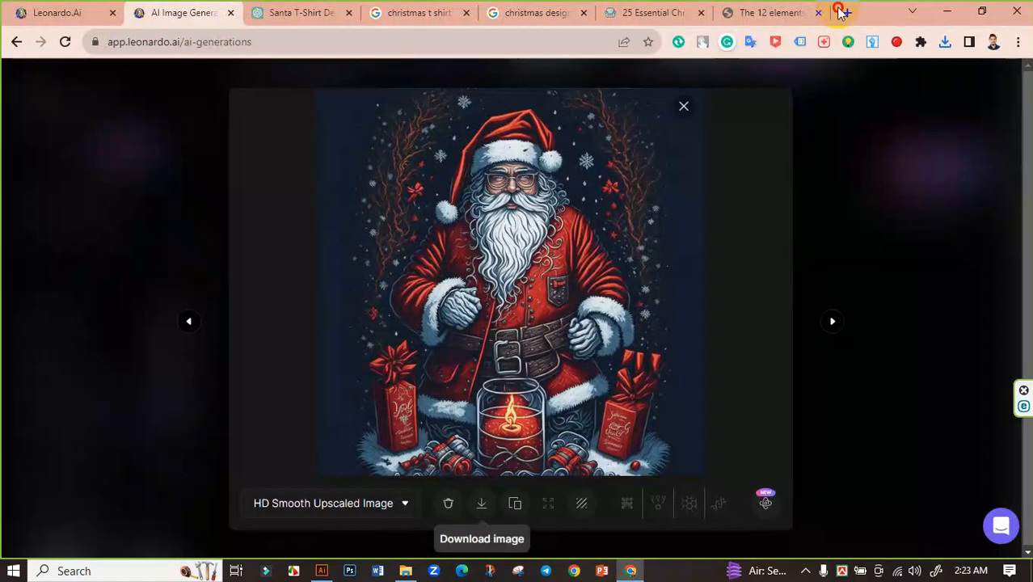
text(vect)
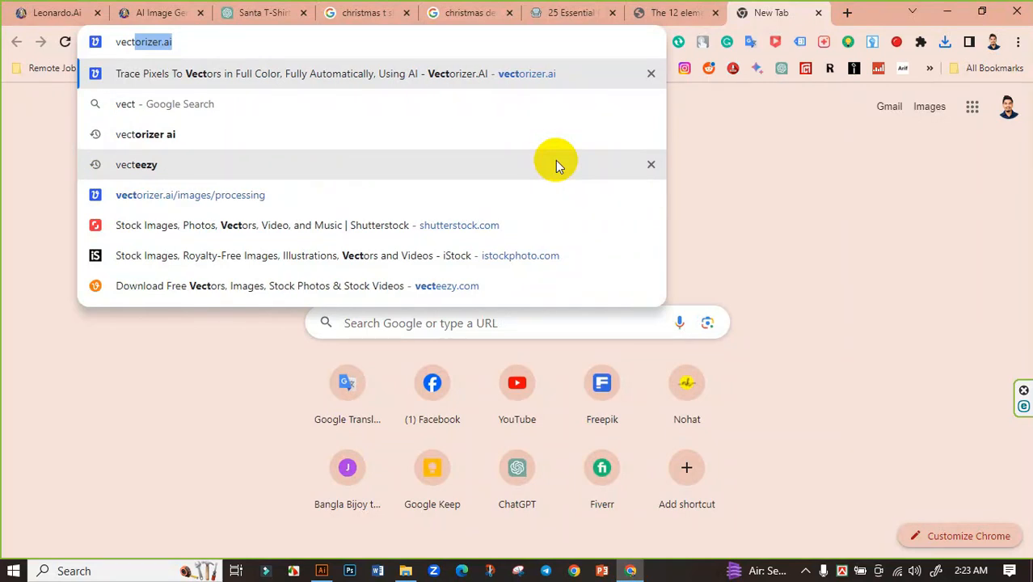
key(Return)
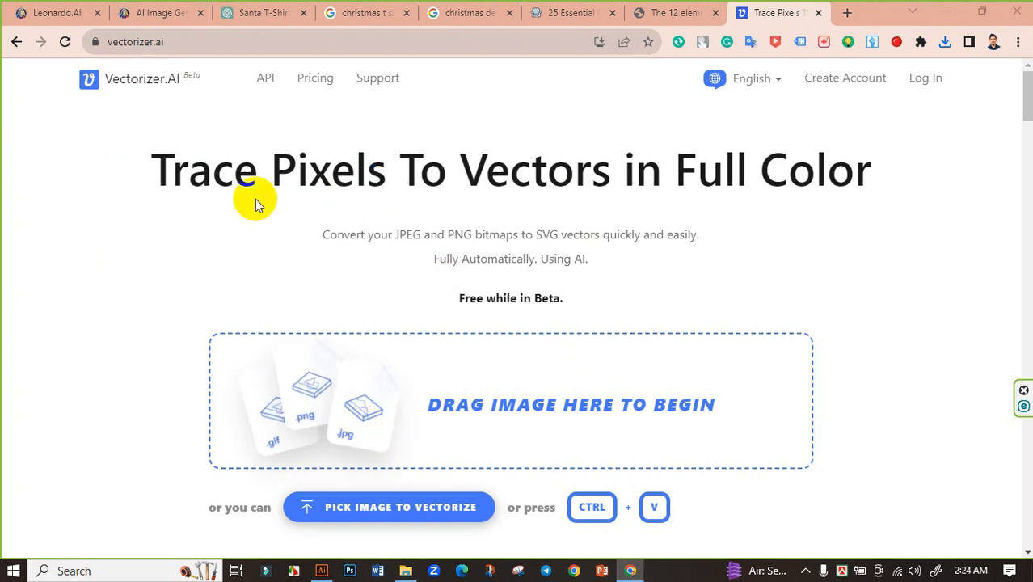
Upload the Santa Claus image from the Downloads folder for vectorizing and accept the pre-crop at its full 2048 x 2048 px size.
click(362, 345)
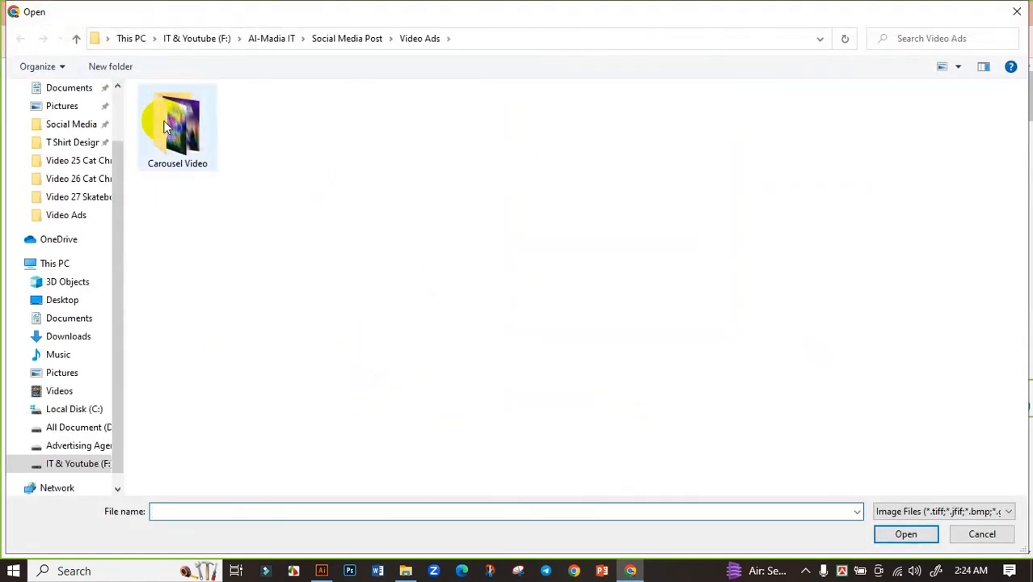
scroll(61, 118, up, 2)
click(97, 135)
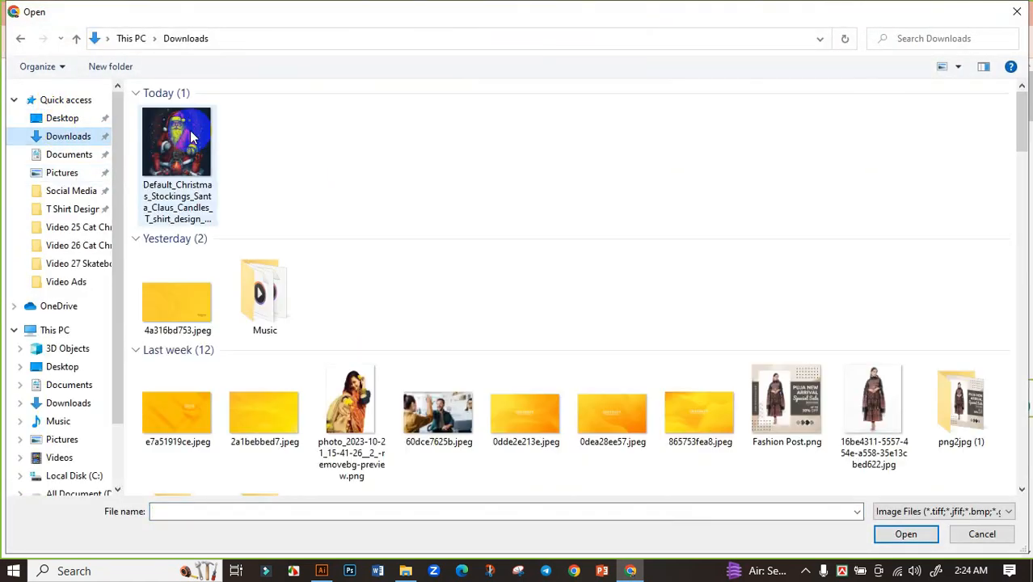
click(192, 137)
click(904, 534)
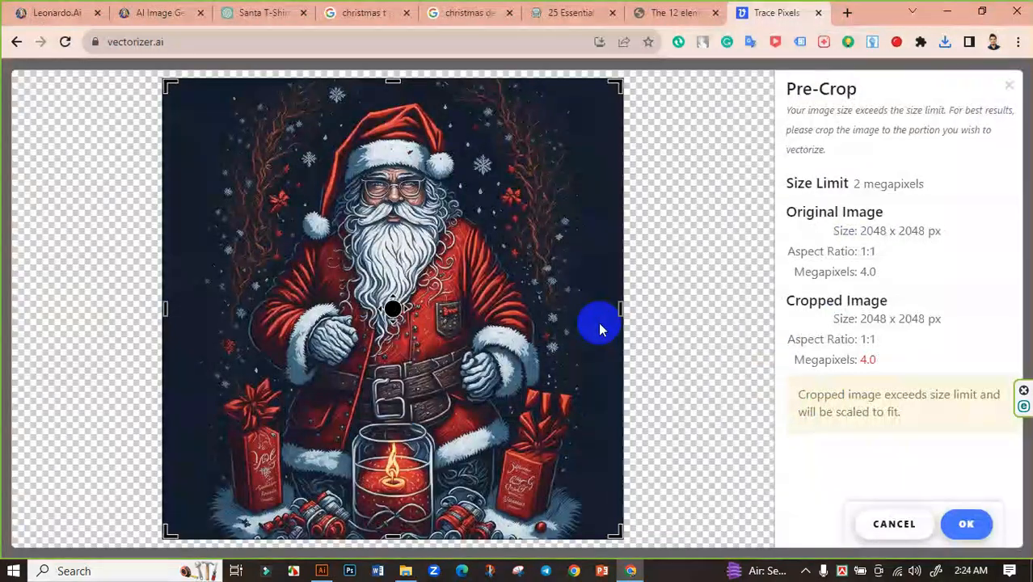
click(966, 521)
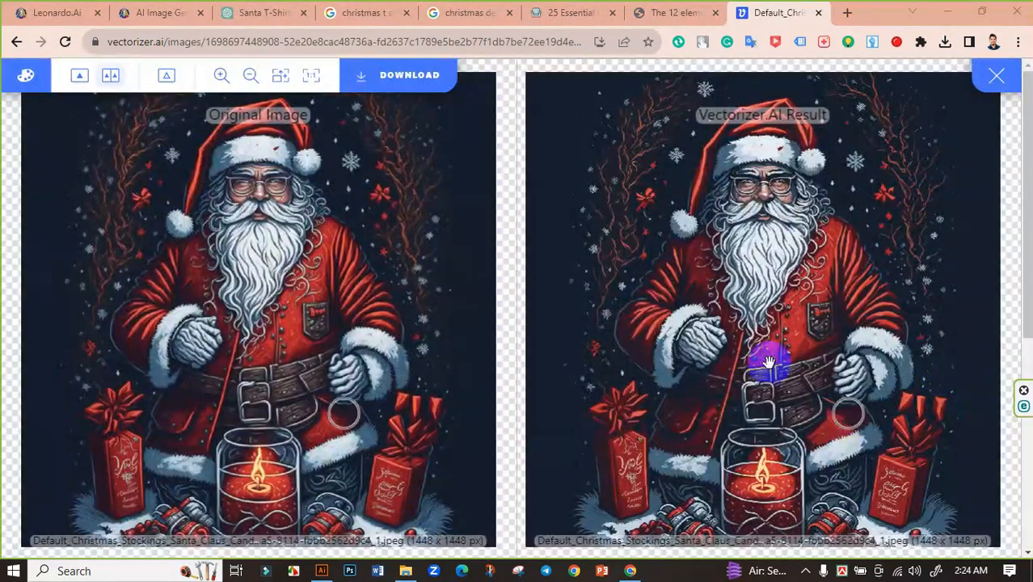
Download the vectorized Santa image in EPS format with filled shapes and Super Fine line fit tolerance.
click(400, 75)
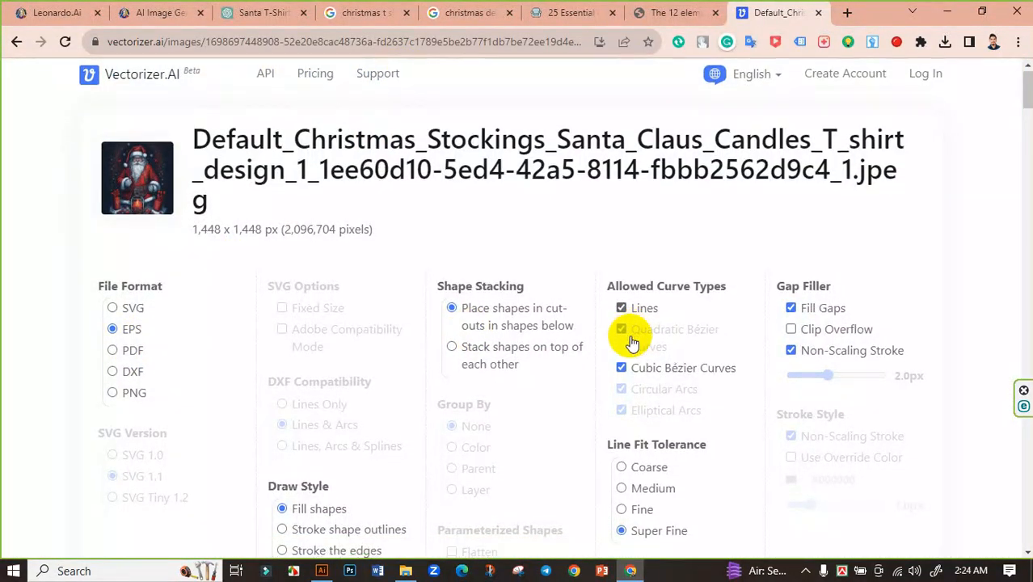
scroll(627, 334, down, 5)
click(520, 341)
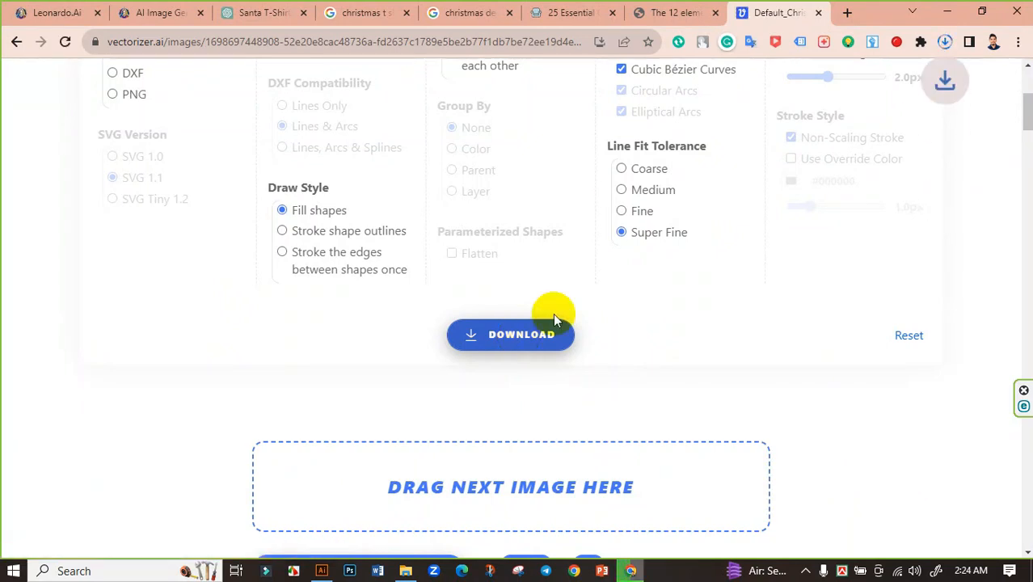
Show the downloaded Santa EPS file in the Downloads folder and refresh the folder view.
click(944, 42)
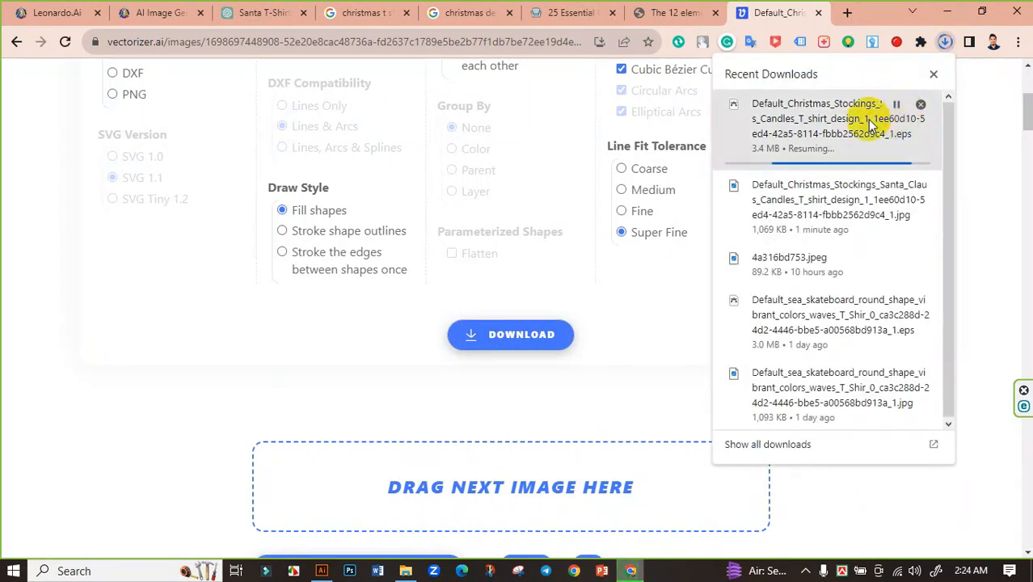
click(901, 105)
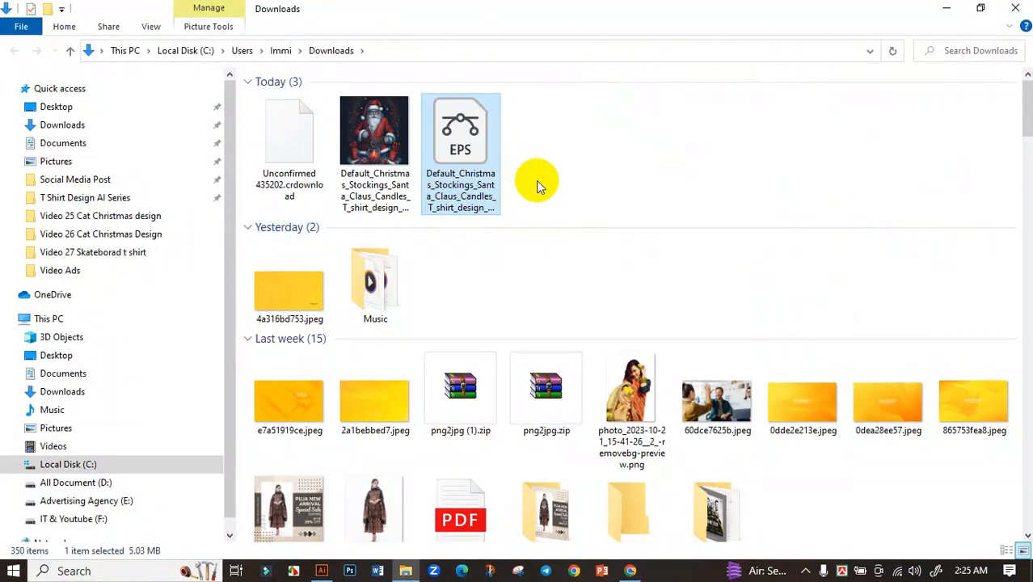
right_click(573, 153)
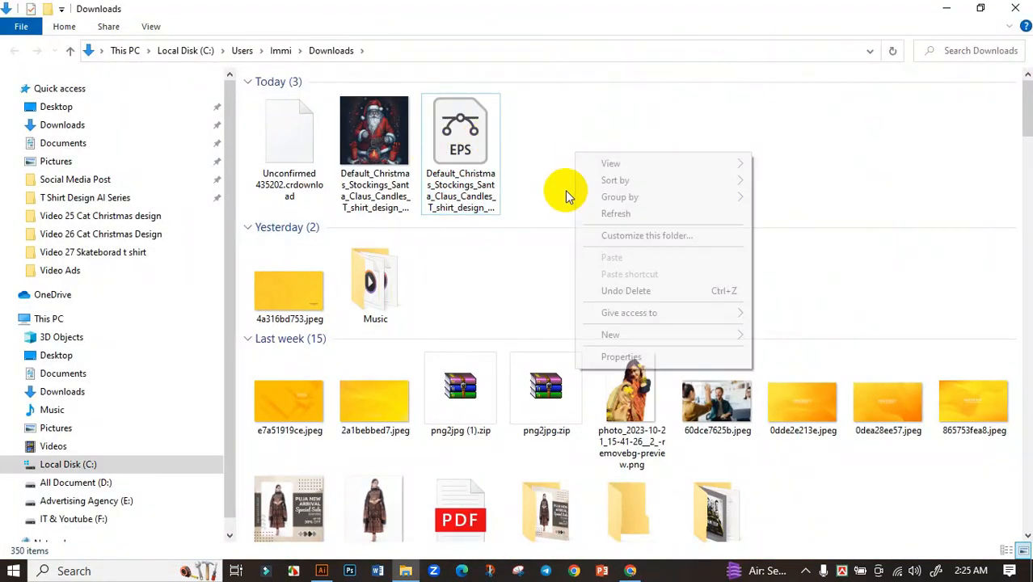
click(621, 212)
Switch to Illustrator and create a new 11.9 x 17.9 in portrait document in RGB at 300 PPI.
click(321, 571)
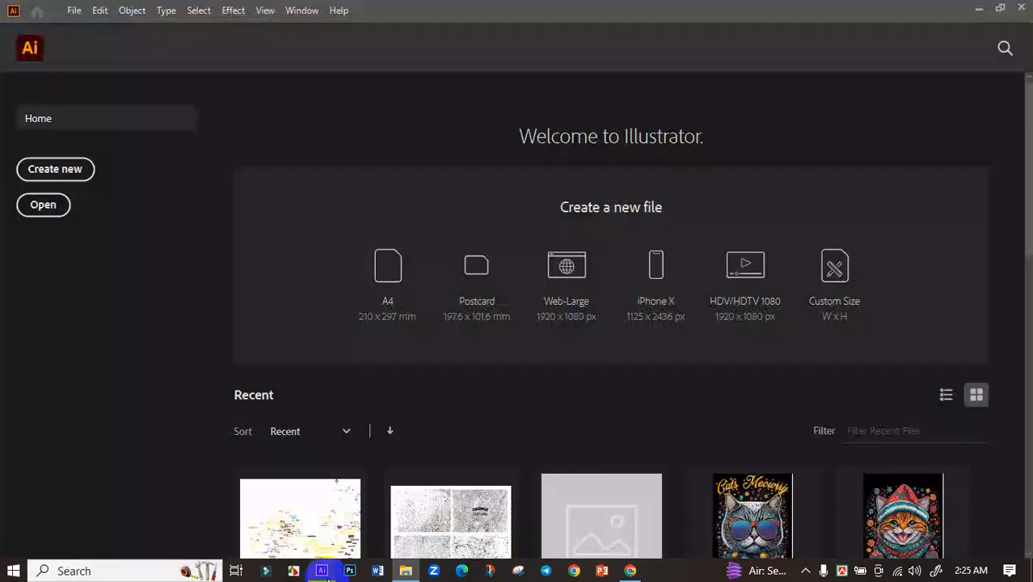
click(78, 173)
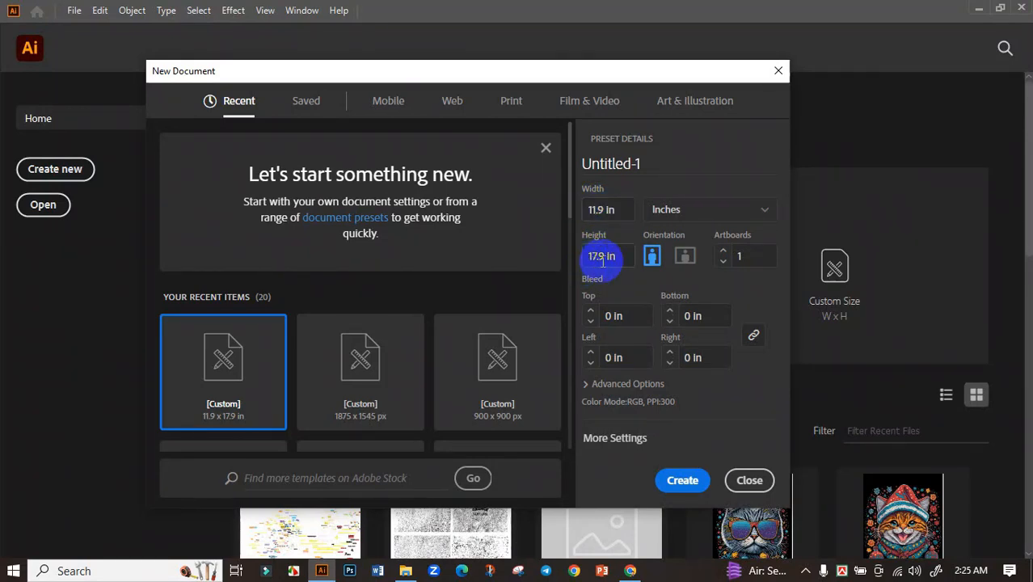
click(677, 484)
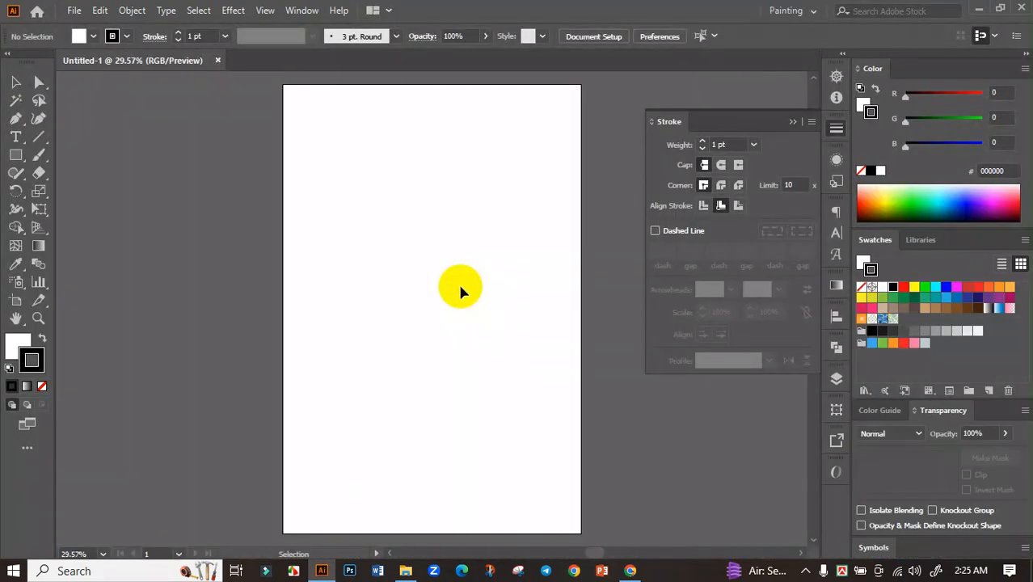
Draw a rectangle covering the whole artboard and give it a black fill with no stroke.
click(15, 154)
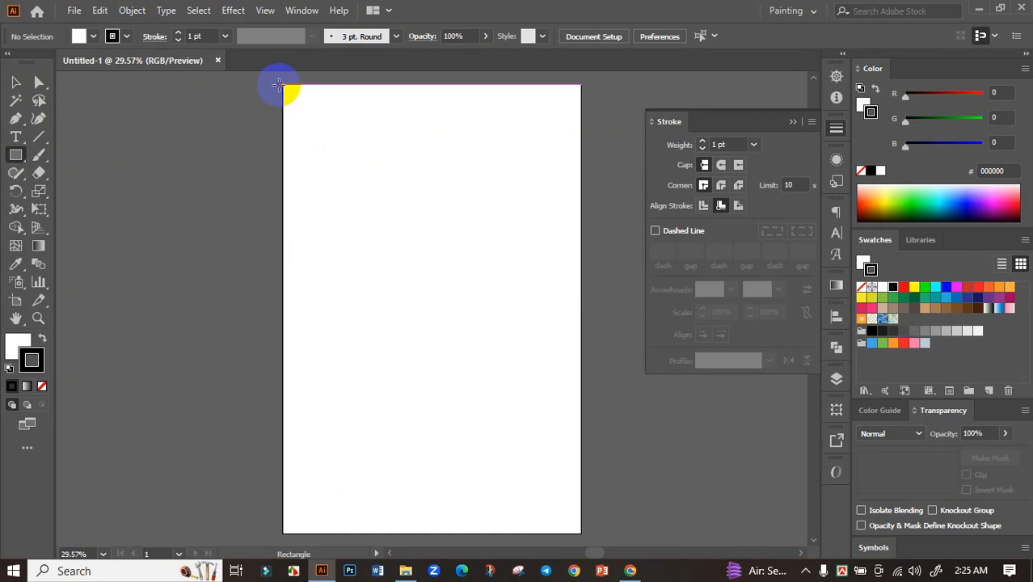
drag(283, 84, 582, 531)
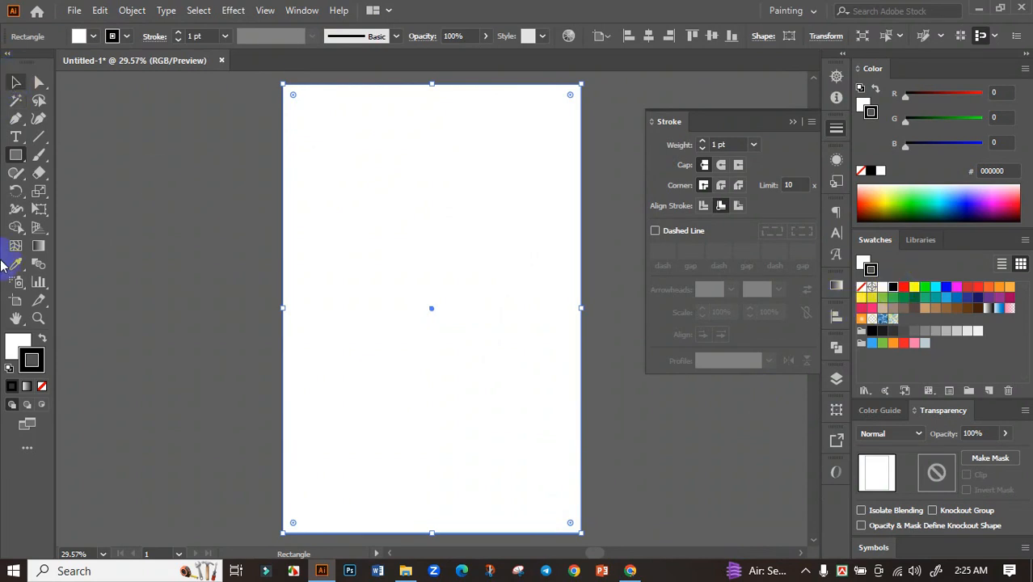
click(42, 386)
click(16, 342)
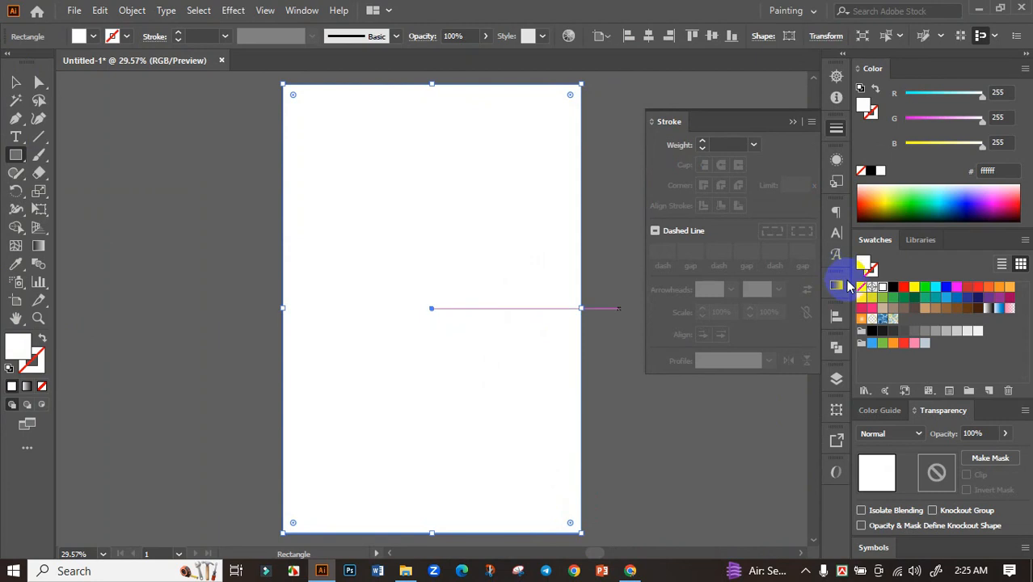
click(892, 287)
click(16, 82)
click(162, 139)
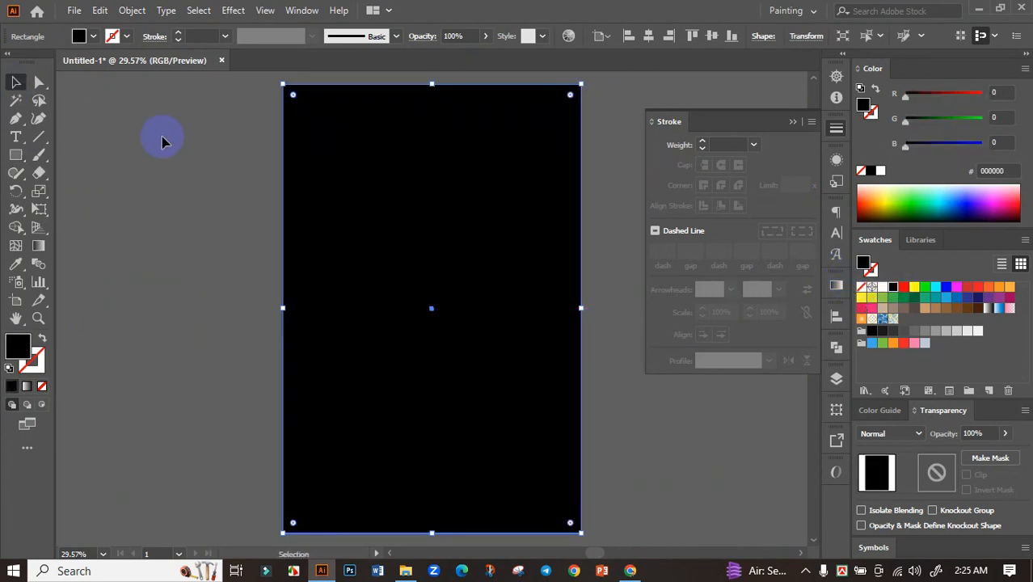
click(463, 224)
click(194, 199)
click(471, 223)
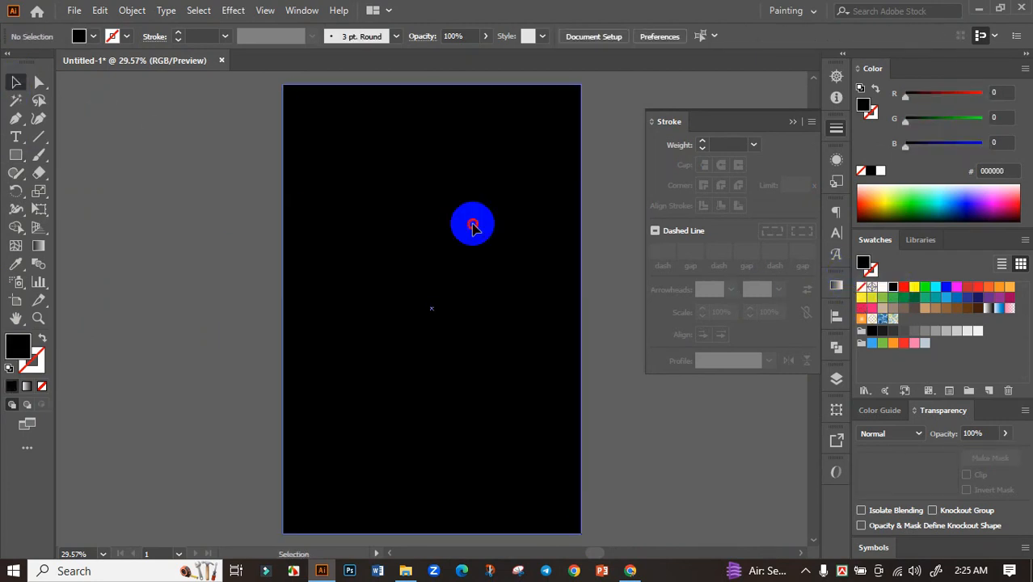
click(229, 217)
click(414, 215)
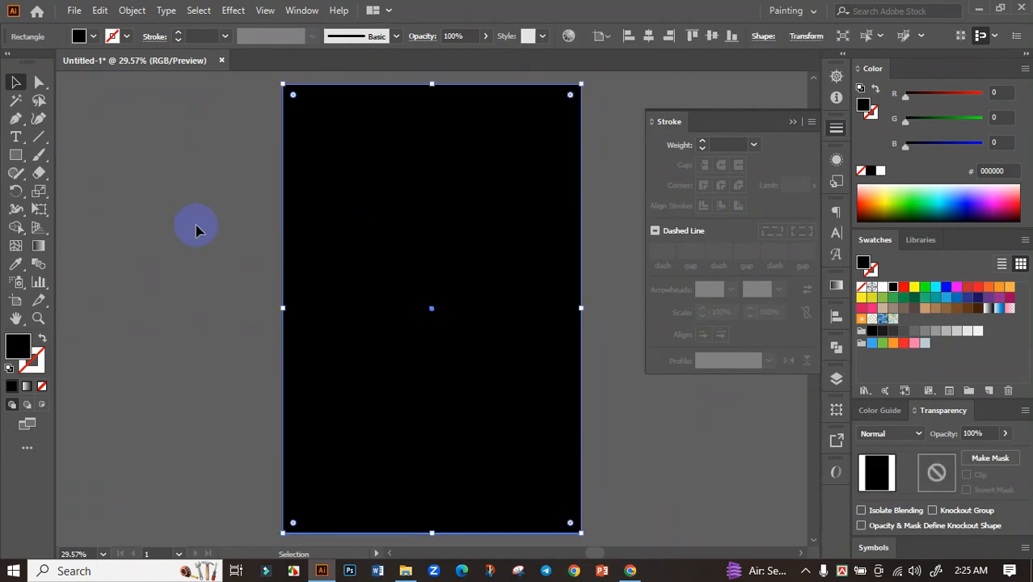
click(205, 227)
scroll(255, 231, down, 2)
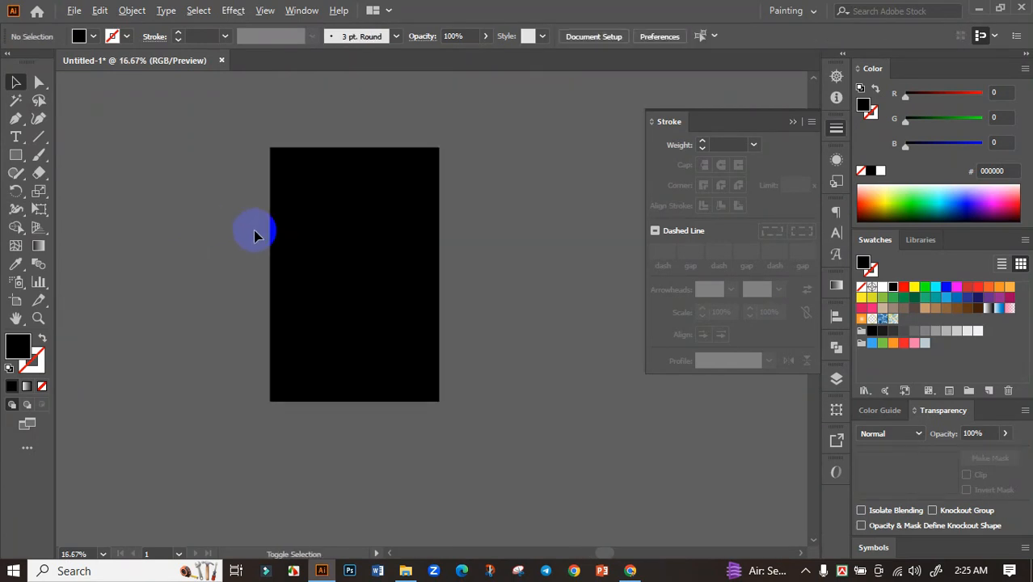
scroll(347, 332, up, 1)
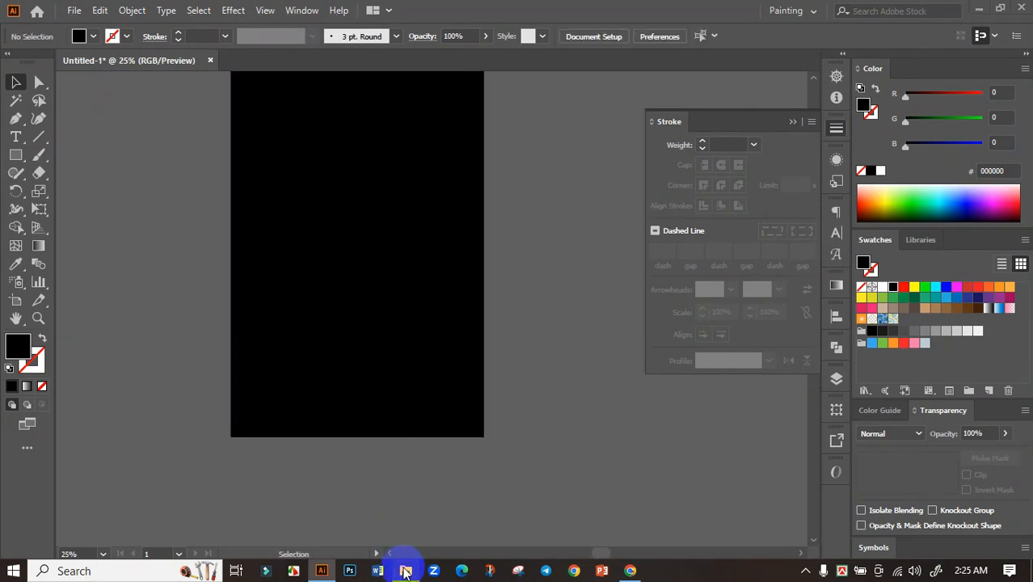
Open the Santa Claus EPS file from the Downloads folder in Illustrator and maximize the Illustrator window.
click(404, 563)
click(300, 143)
double_click(301, 142)
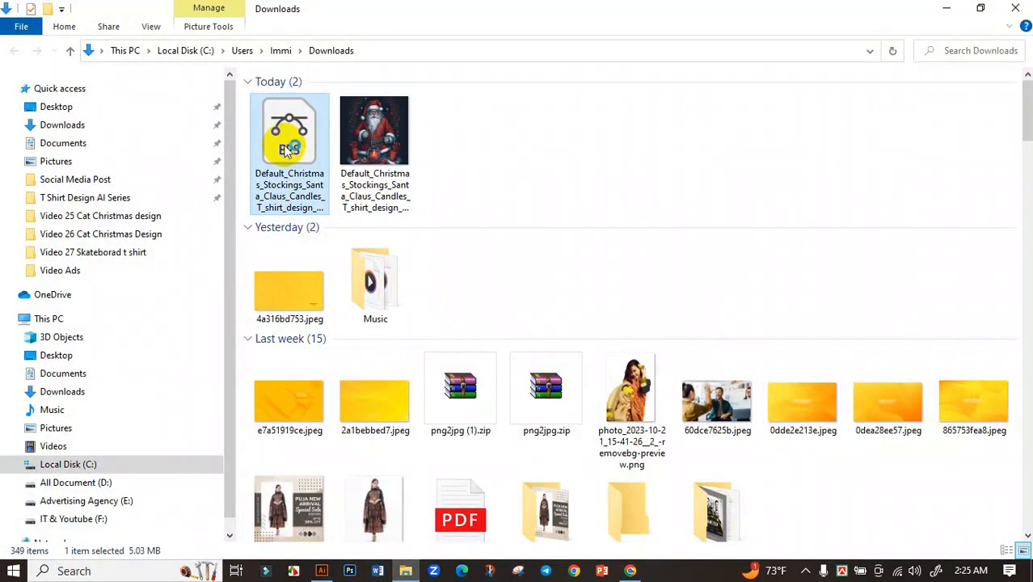
click(623, 118)
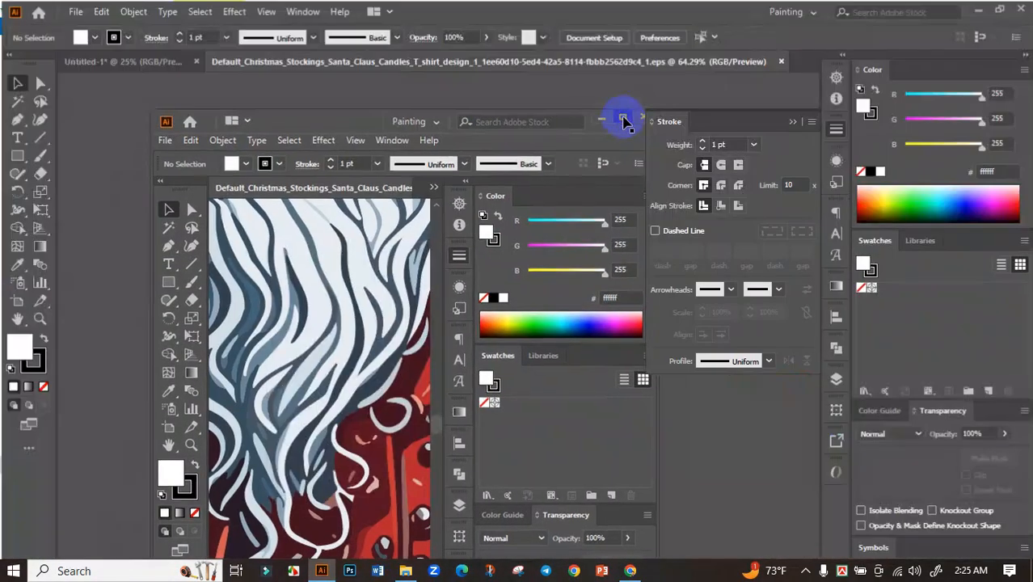
Move the Santa artwork off the artboard to the empty canvas on its left.
scroll(494, 291, down, 5)
scroll(442, 358, down, 1)
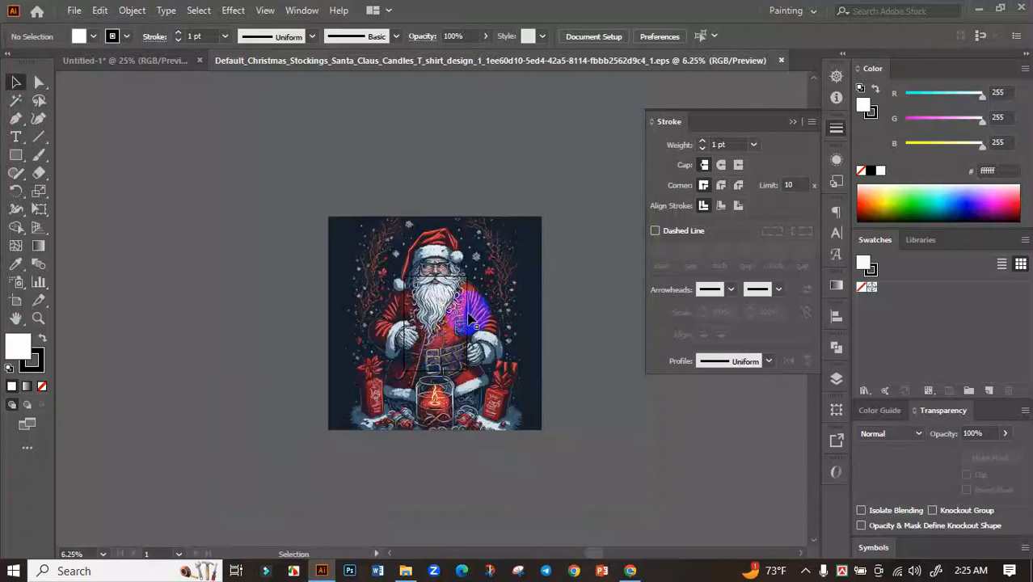
drag(506, 303, 353, 271)
click(352, 271)
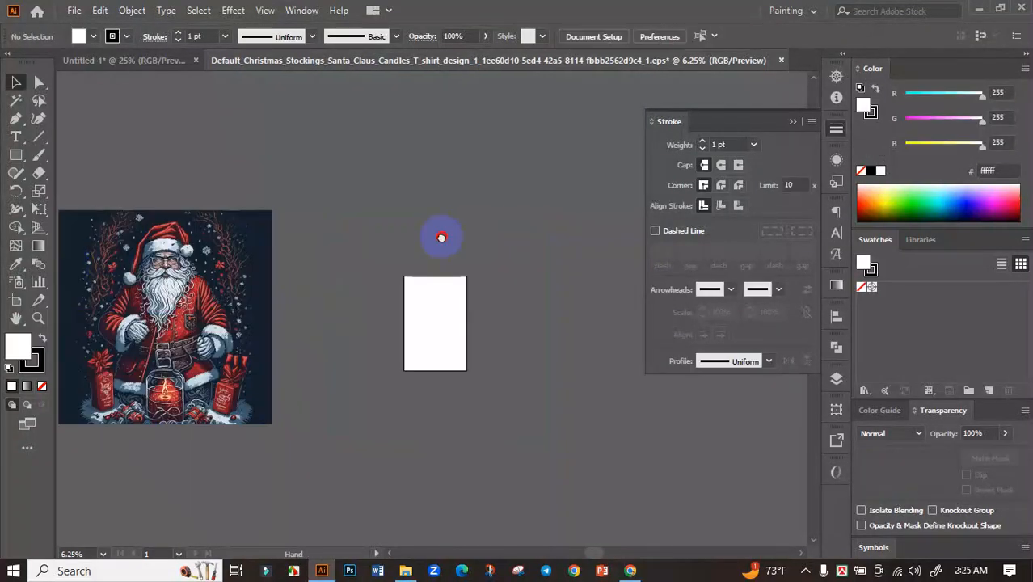
drag(440, 238, 590, 177)
scroll(352, 301, up, 1)
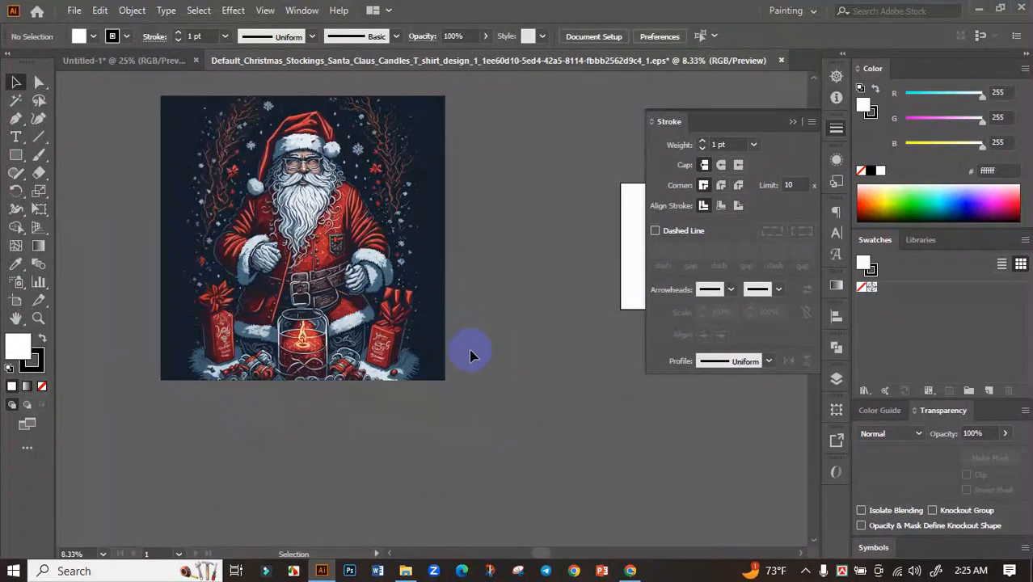
scroll(502, 322, up, 2)
scroll(509, 328, down, 2)
drag(509, 327, 422, 281)
drag(501, 118, 485, 252)
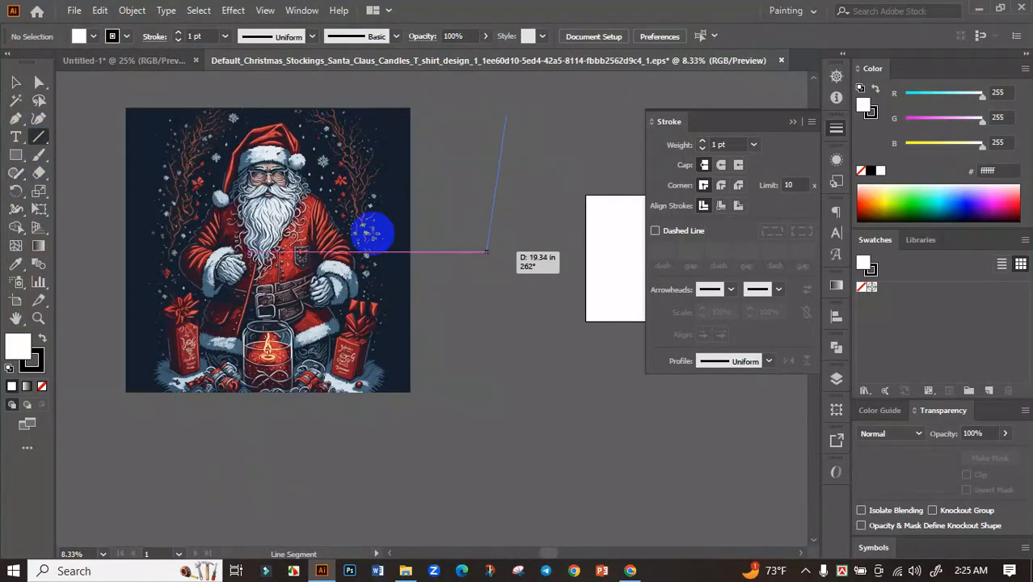
click(15, 100)
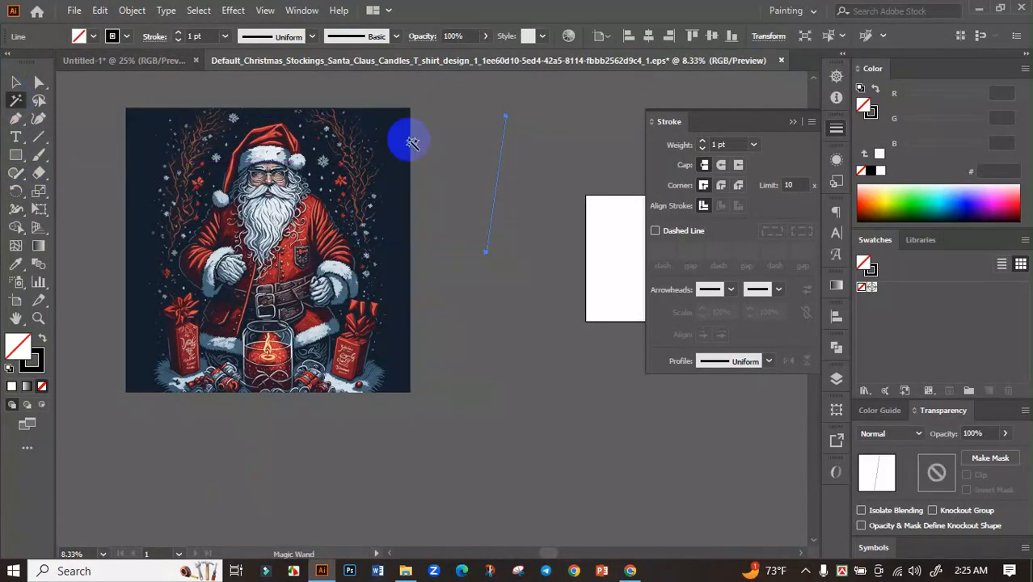
click(504, 149)
key(Delete)
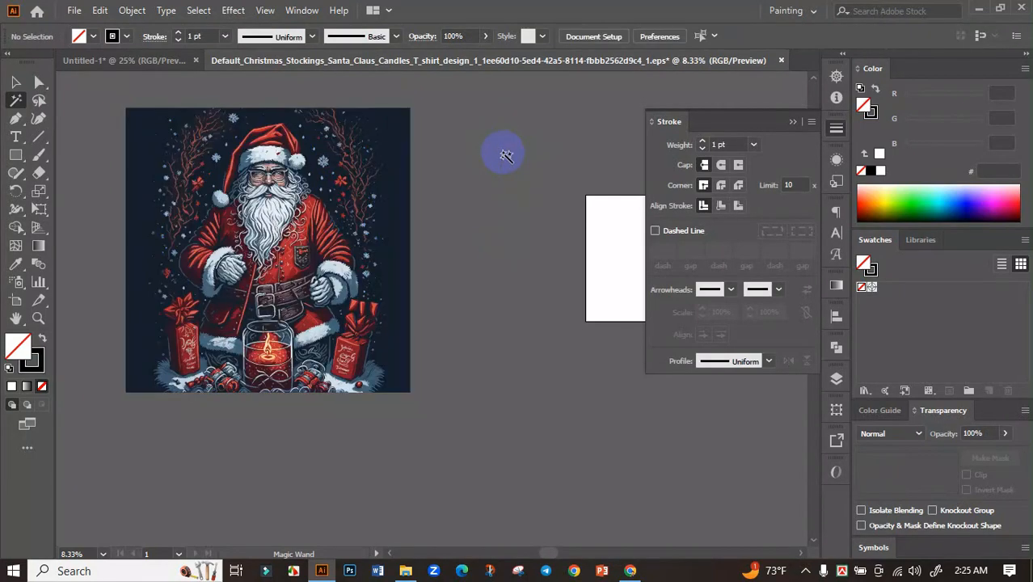
click(17, 84)
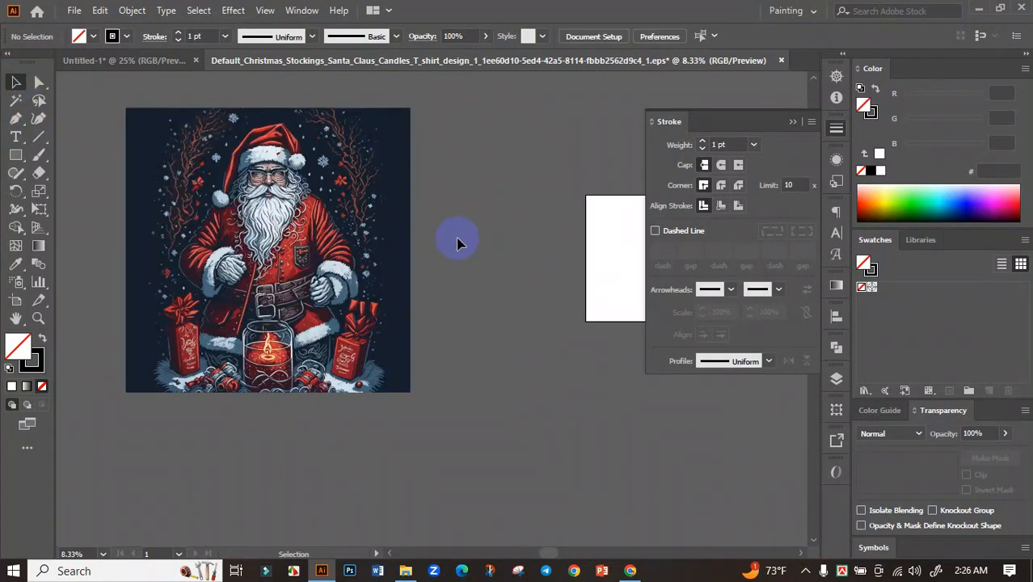
Ungroup the Santa artwork into separate shapes and deselect it.
drag(429, 213, 479, 223)
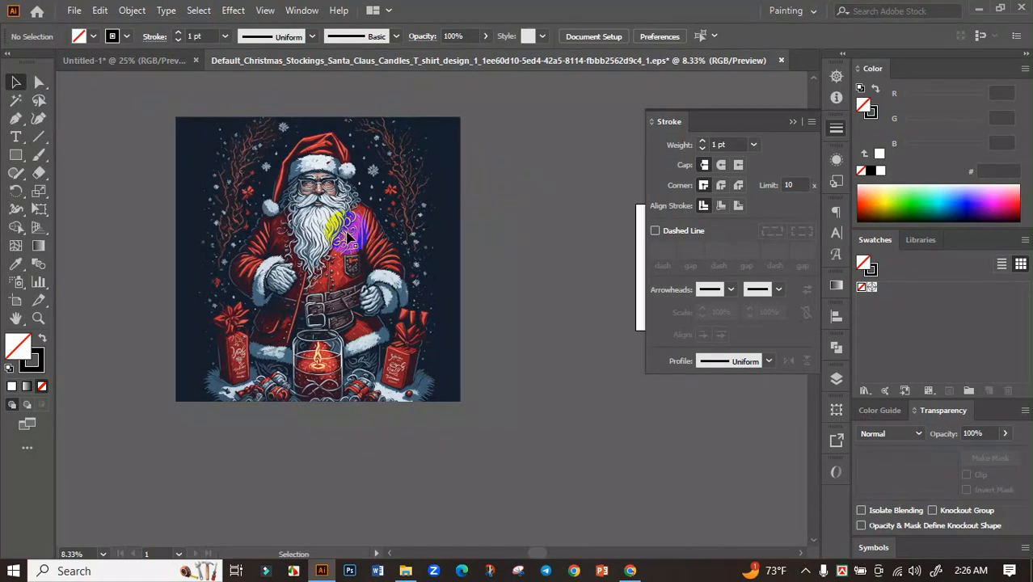
click(342, 234)
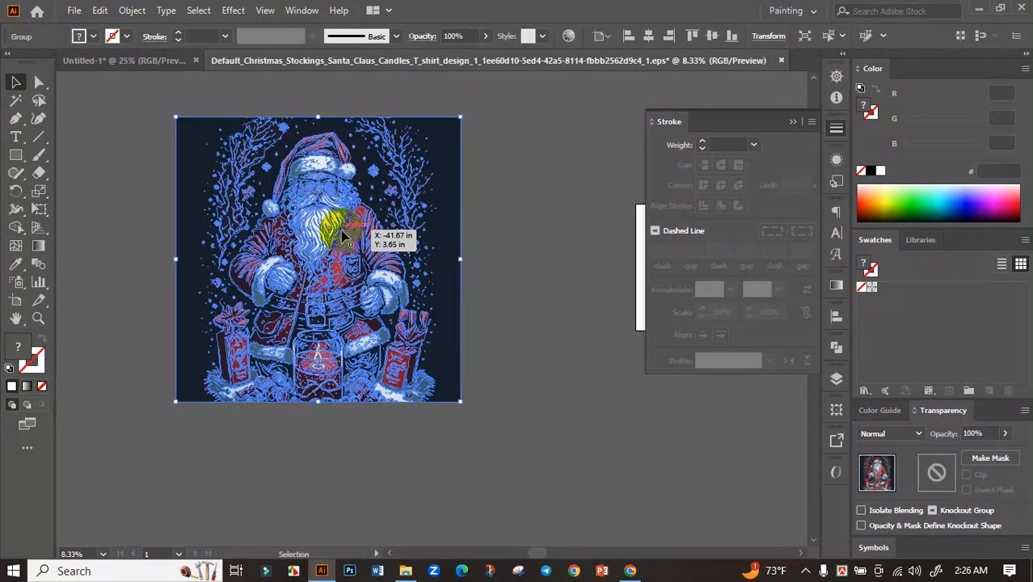
right_click(343, 234)
click(367, 352)
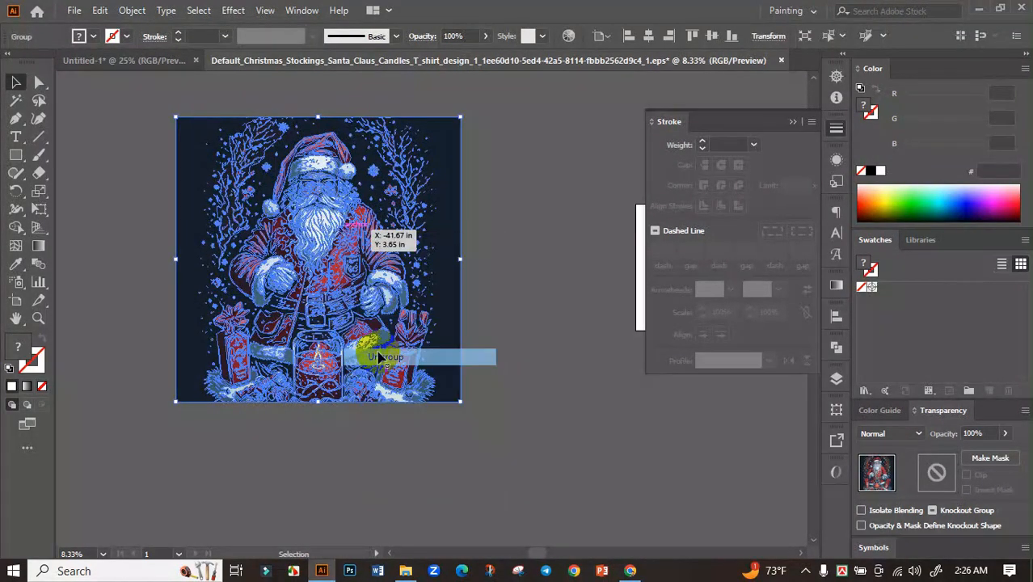
click(517, 229)
Try deleting the dark navy background compound path behind Santa and check the remaining artwork.
click(444, 176)
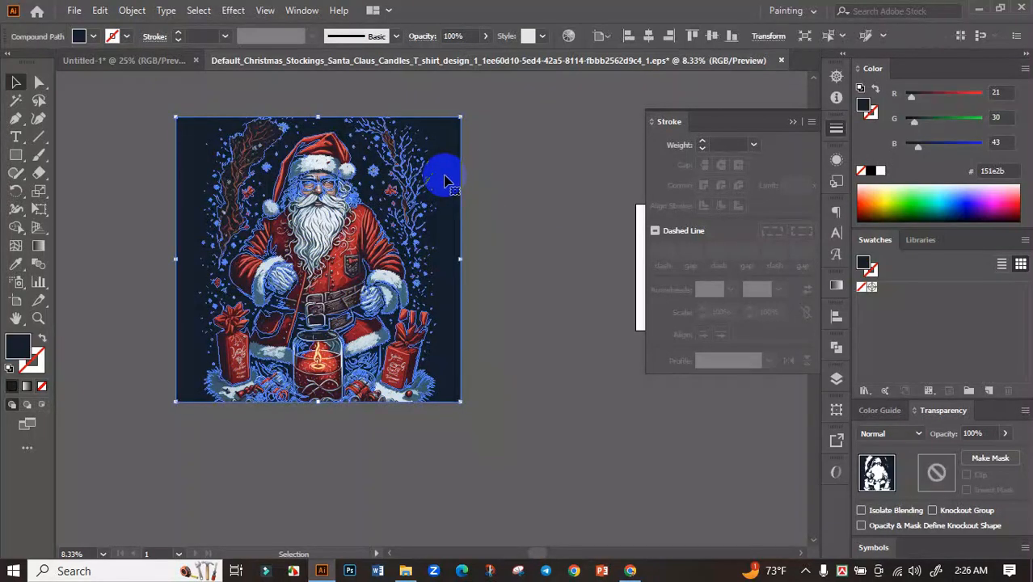
key(Delete)
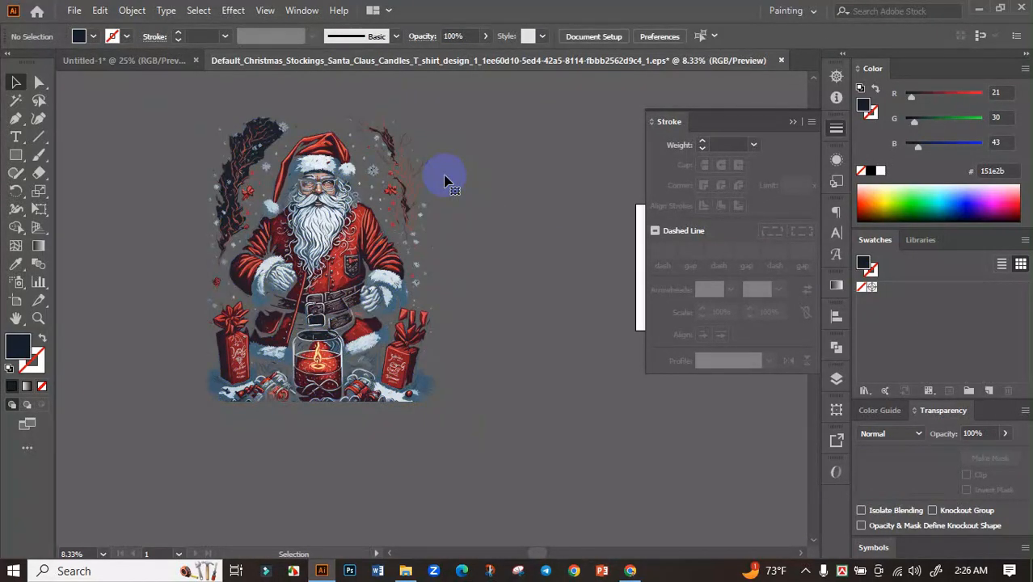
drag(148, 106, 534, 431)
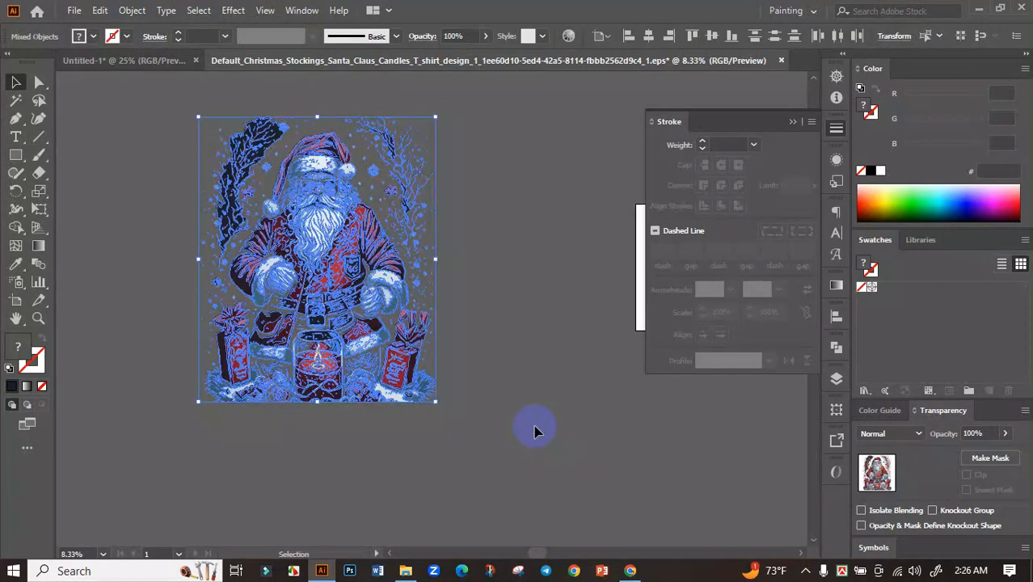
click(534, 426)
scroll(285, 153, up, 3)
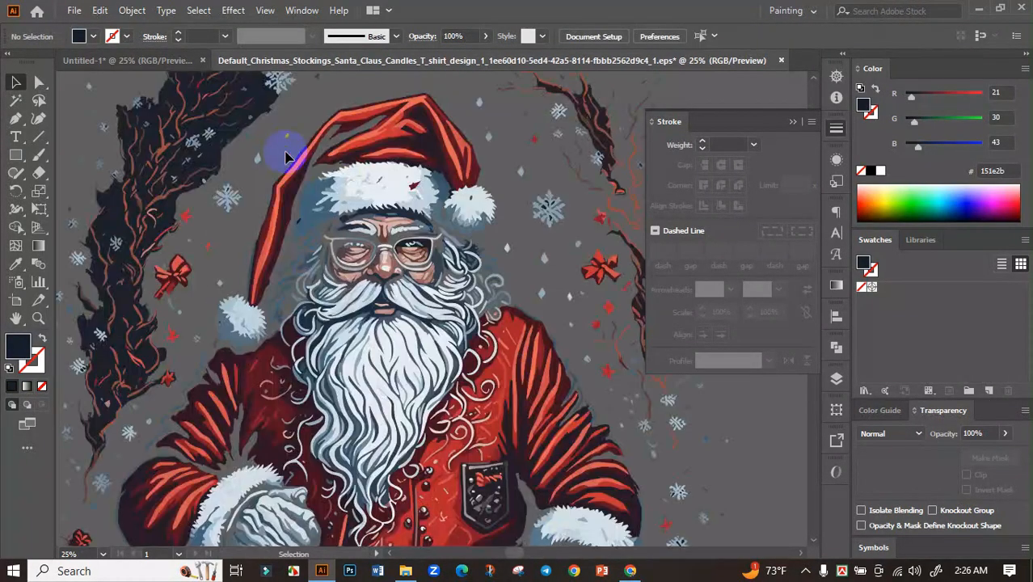
scroll(285, 153, down, 3)
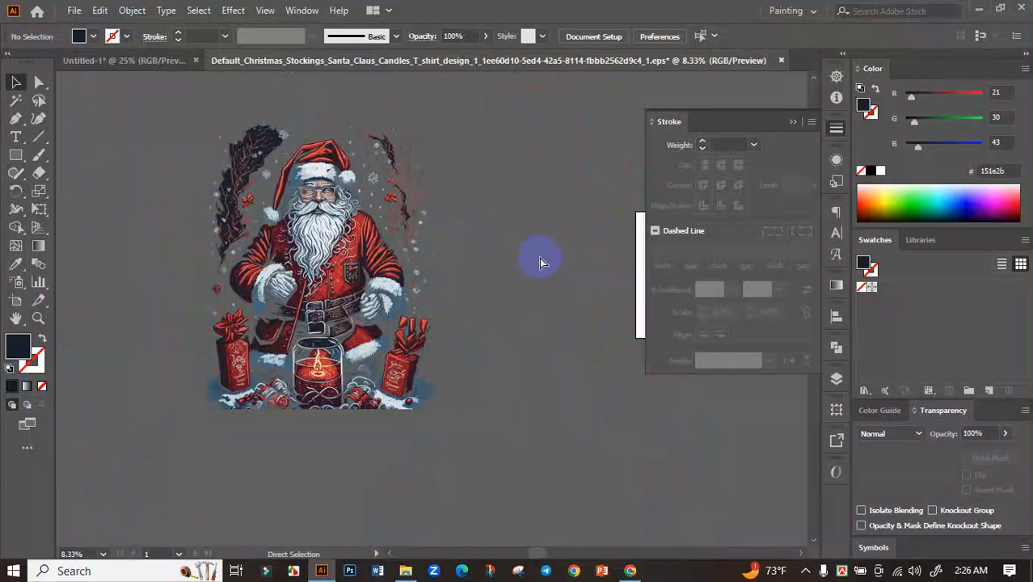
scroll(212, 194, up, 1)
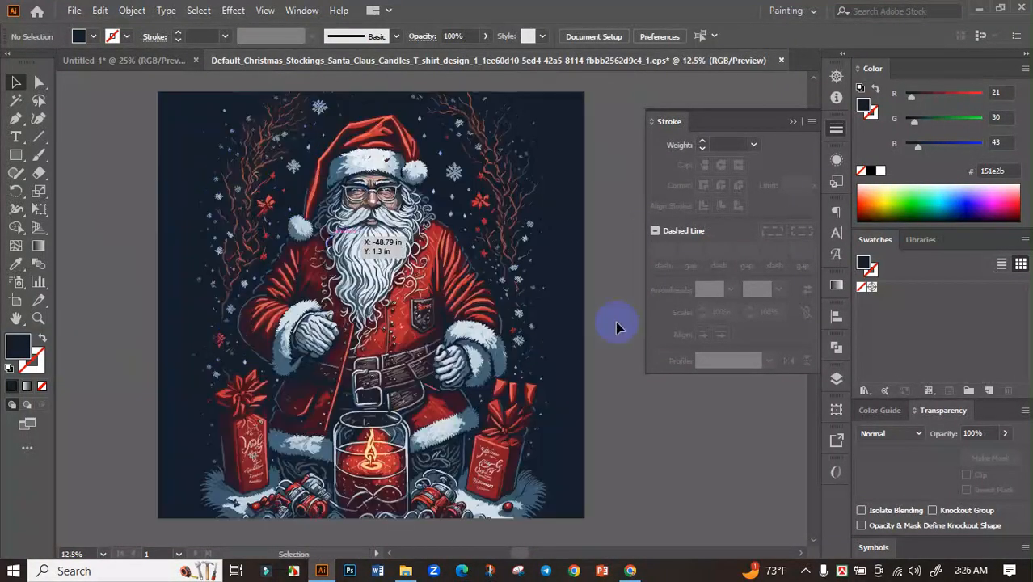
Set the Magic Wand's fill colour tolerance to 2, select the dark navy background with it and delete it.
drag(599, 346, 544, 336)
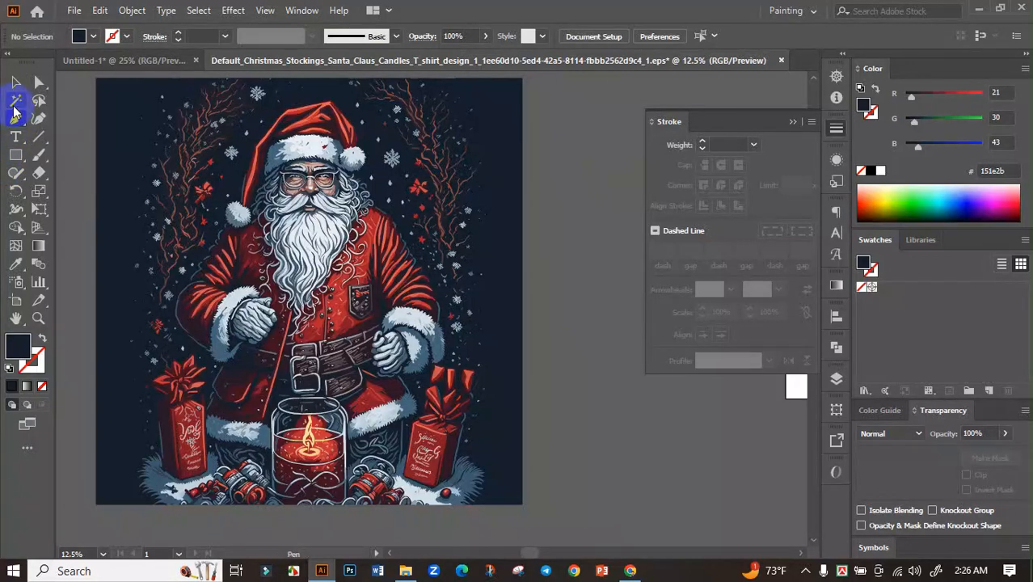
double_click(16, 102)
click(195, 353)
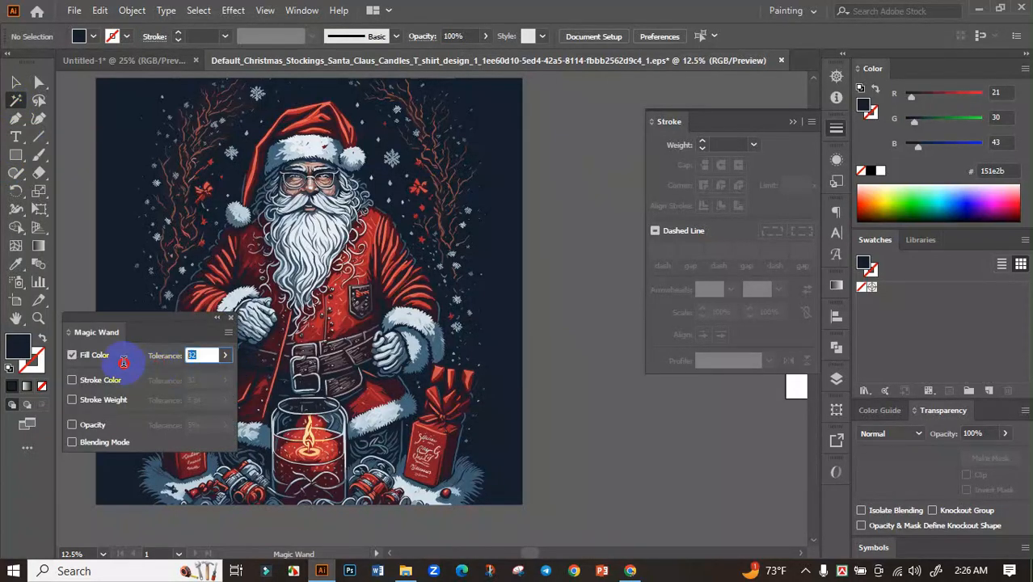
text(2)
click(130, 110)
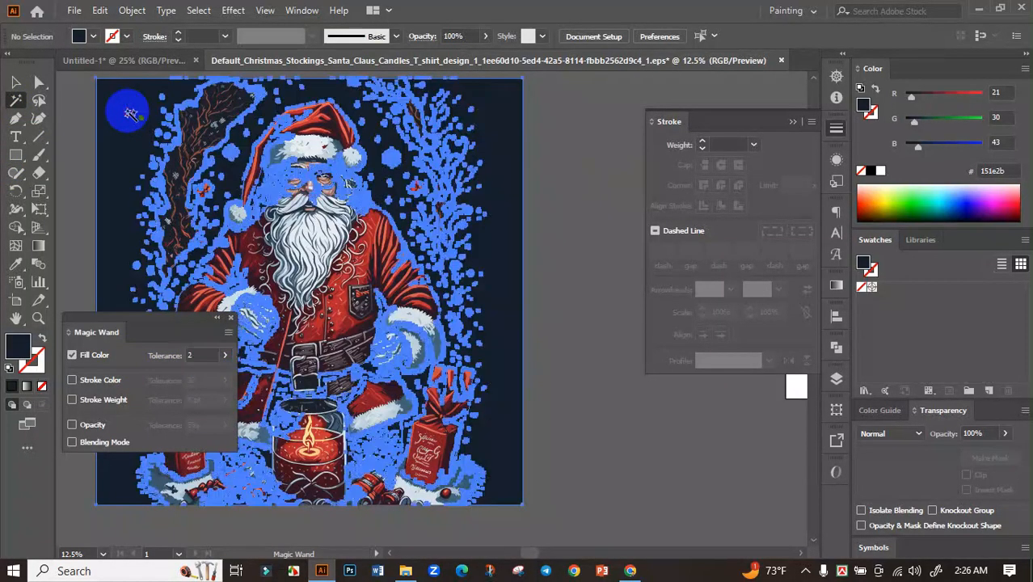
key(Delete)
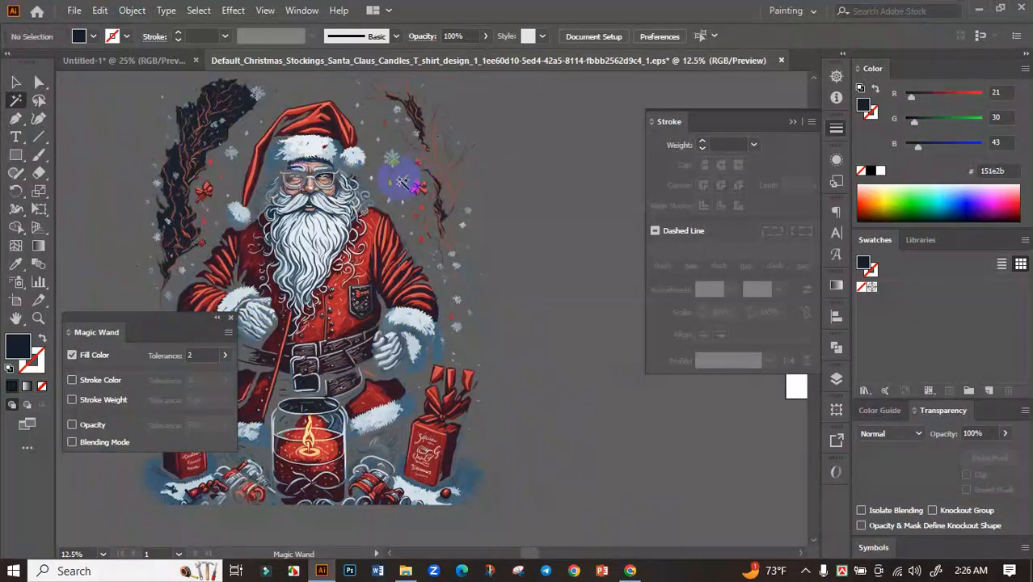
Select the leftover dark patches around the branches on both sides of Santa with the Magic Wand and delete them.
scroll(194, 96, up, 4)
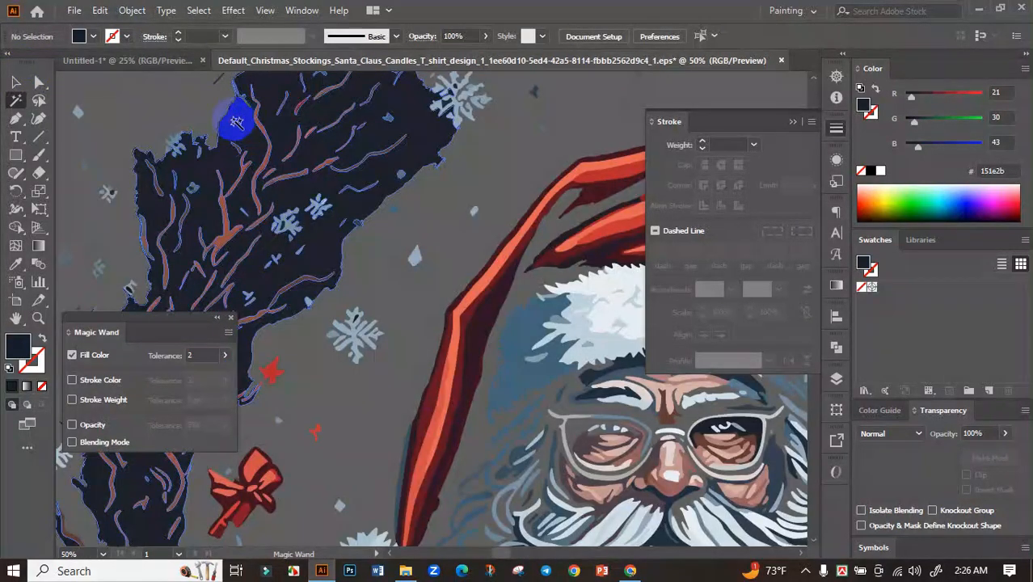
click(235, 121)
scroll(364, 213, down, 5)
key(Delete)
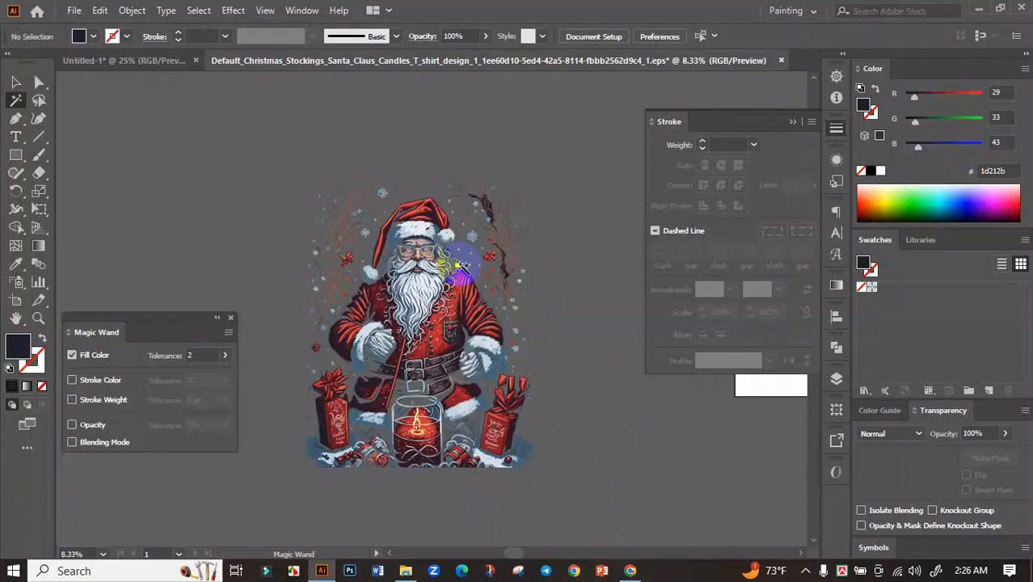
scroll(477, 202, up, 5)
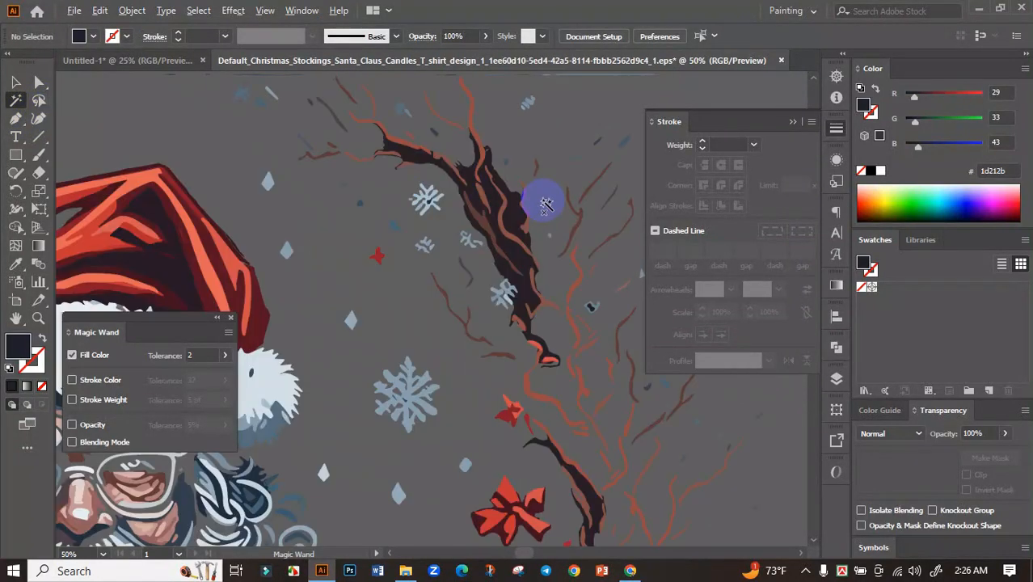
click(516, 212)
scroll(517, 215, down, 5)
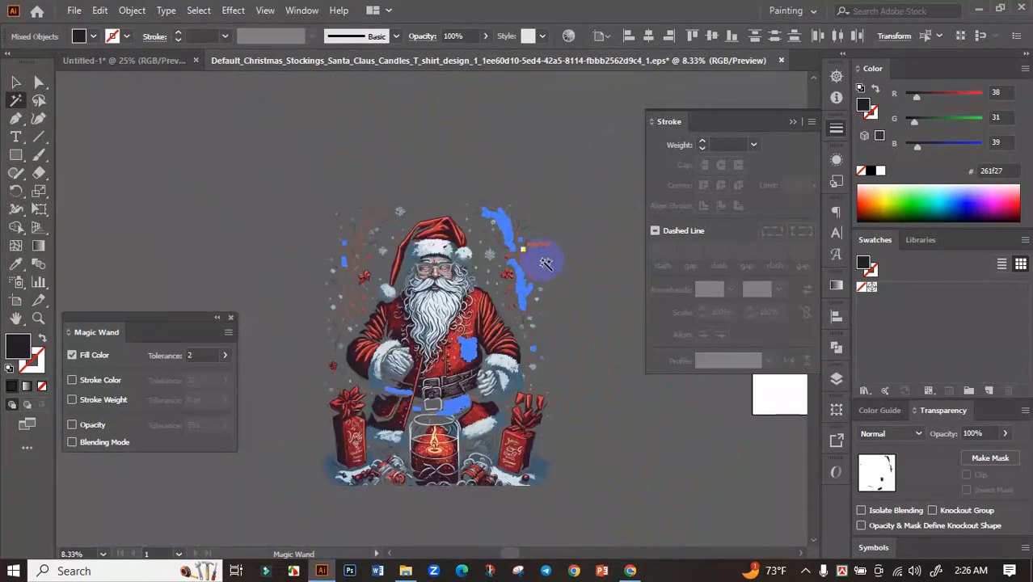
key(Delete)
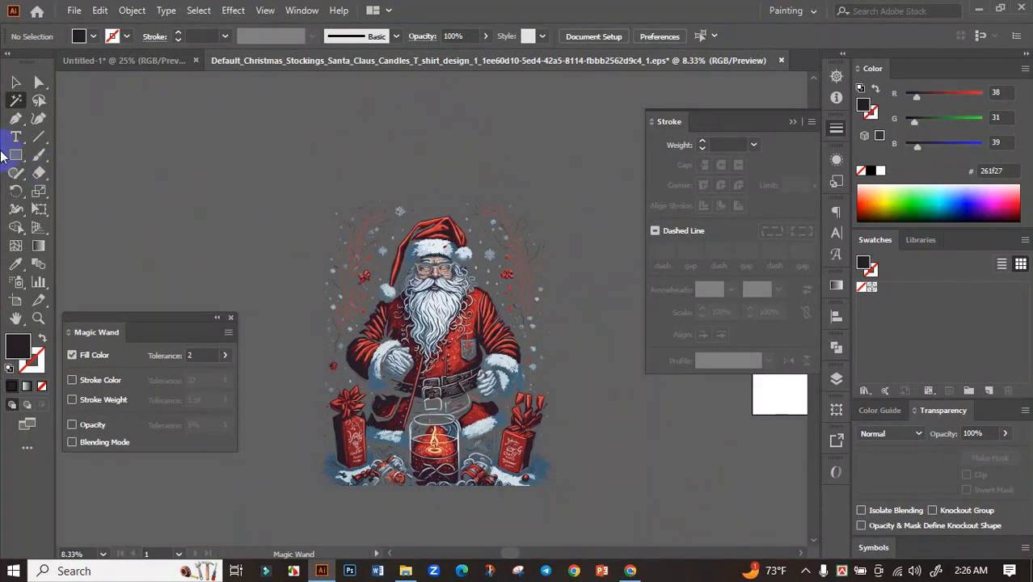
Group all remaining Santa shapes and bring the group into the Untitled-1 document.
click(16, 82)
drag(362, 177, 620, 512)
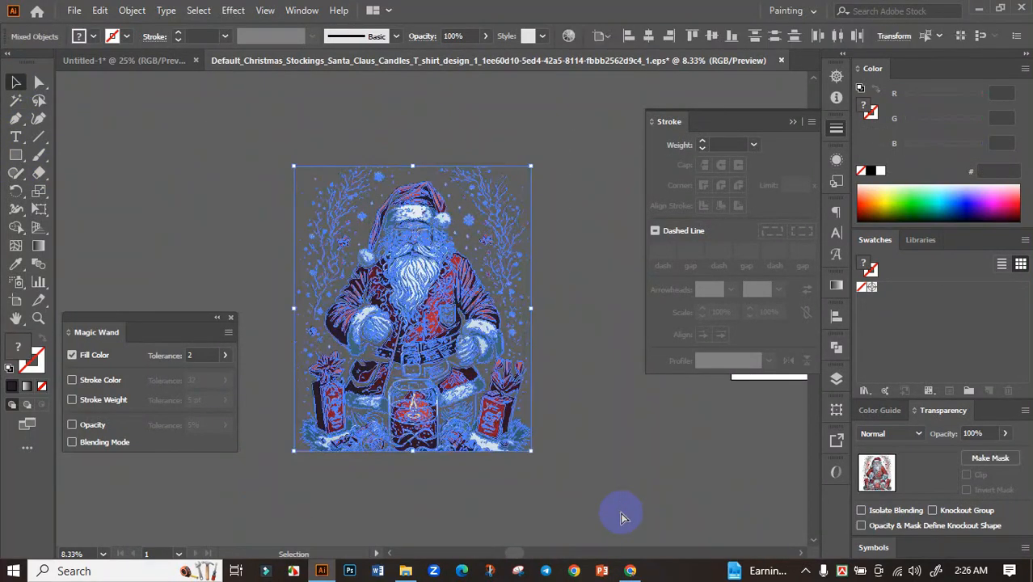
key(ctrl+g)
mouse_move(419, 252)
mouse_down()
mouse_move(109, 42)
mouse_move(211, 145)
mouse_move(422, 300)
mouse_up()
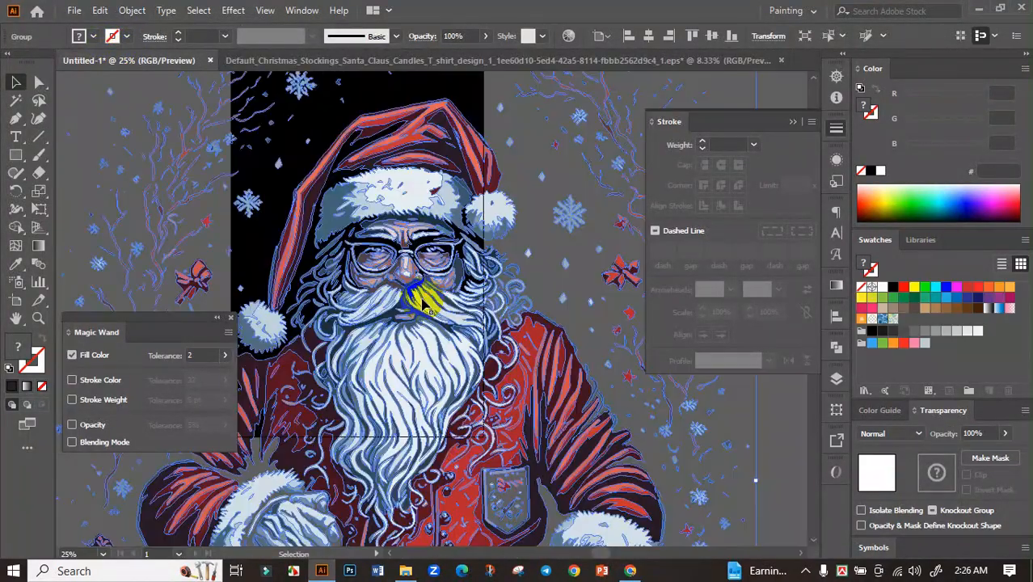
Close the Magic Wand options and shrink the Santa group proportionally so it fits on the black artboard.
scroll(425, 314, down, 3)
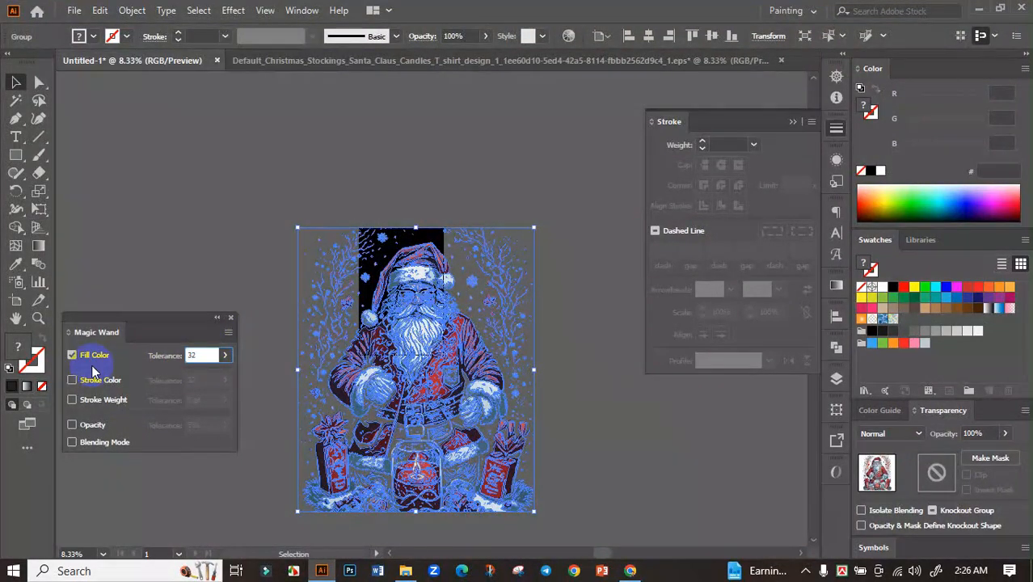
click(233, 319)
click(253, 305)
click(485, 346)
drag(534, 230, 352, 208)
scroll(418, 378, up, 3)
Center the Santa group horizontally and vertically on the artboard.
click(836, 316)
click(687, 348)
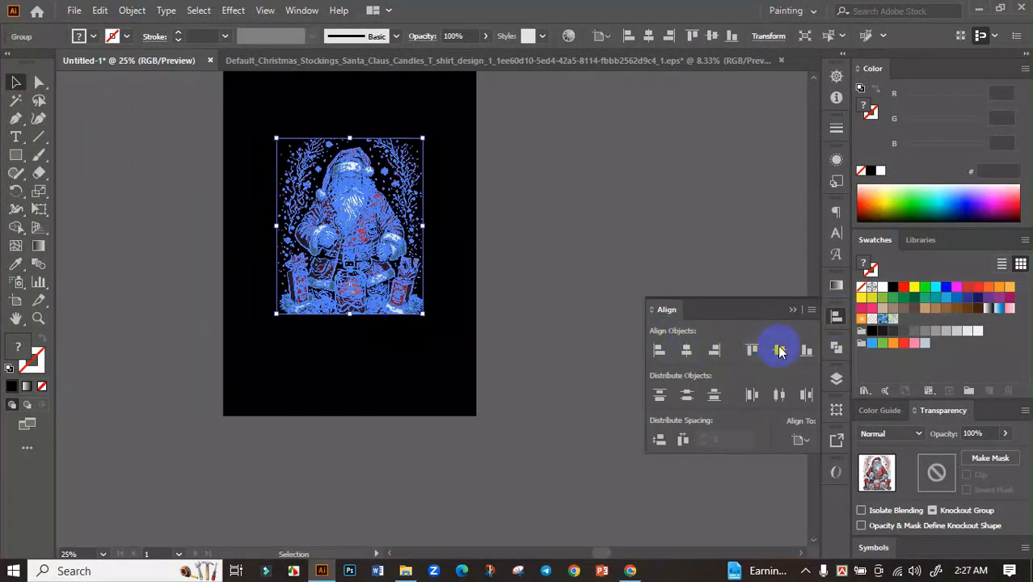
click(792, 307)
Enlarge the Santa group proportionally from its center until it nearly fills the artboard's width.
click(651, 292)
drag(543, 231, 555, 297)
click(403, 301)
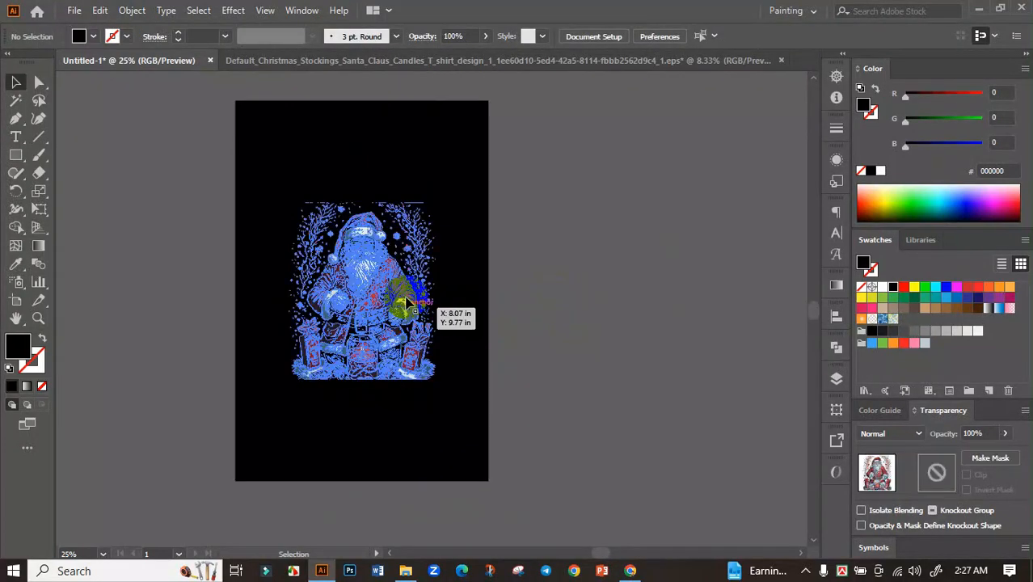
drag(435, 291, 478, 282)
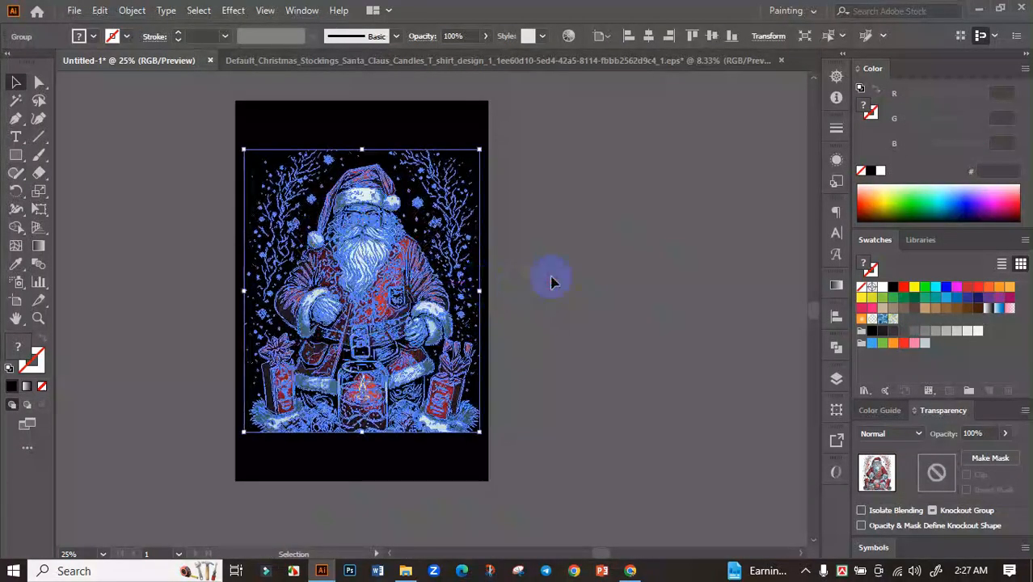
click(492, 286)
Check the Santa artwork for stray marks and move the group off the black background to the left.
scroll(491, 286, up, 1)
scroll(574, 331, down, 2)
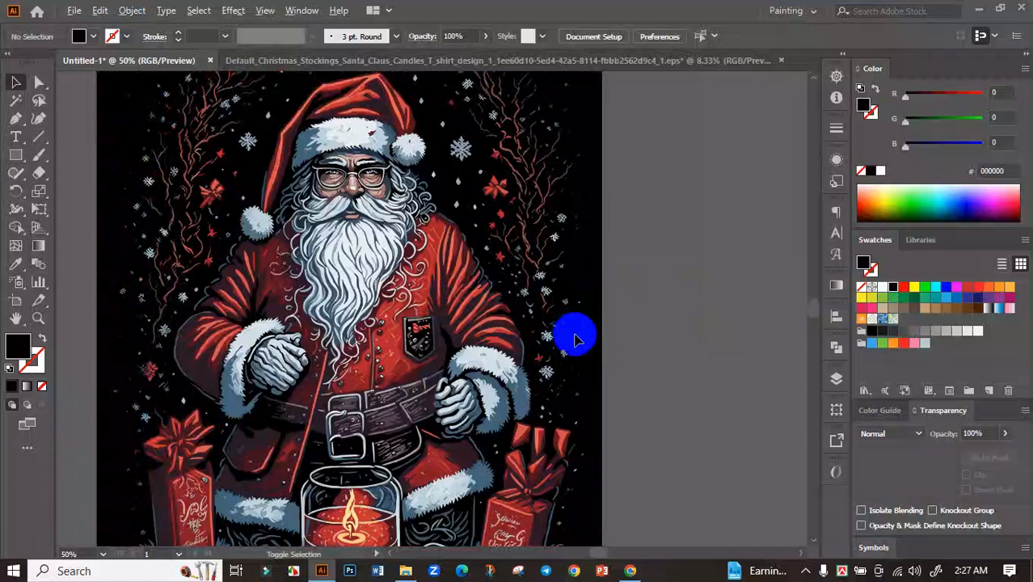
scroll(525, 190, up, 3)
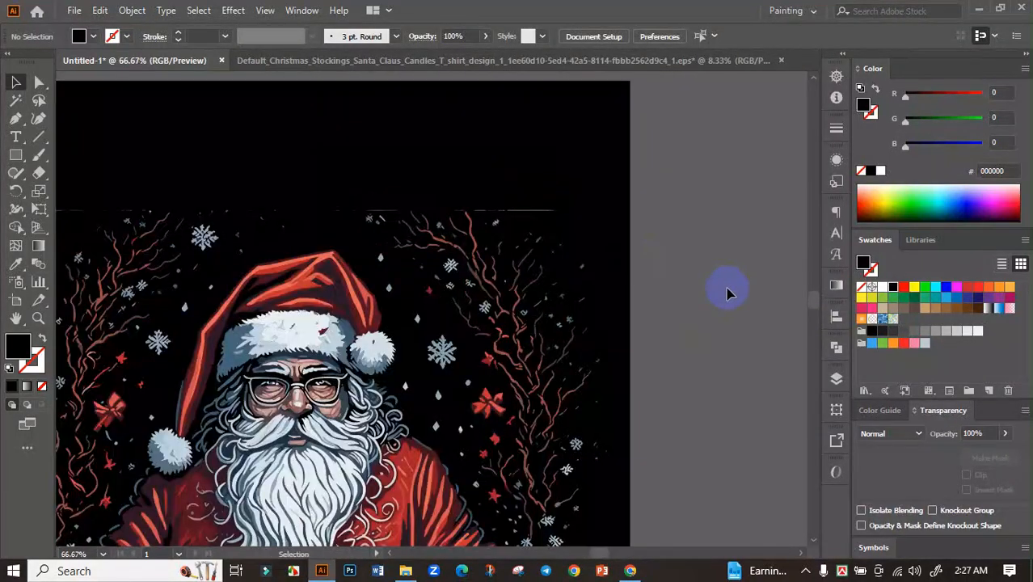
click(472, 229)
scroll(471, 229, down, 4)
drag(441, 305, 194, 267)
Isolate the Santa group and delete the stray line fragments along the artwork's top edge, between the hat and the right-hand branches.
scroll(365, 230, up, 6)
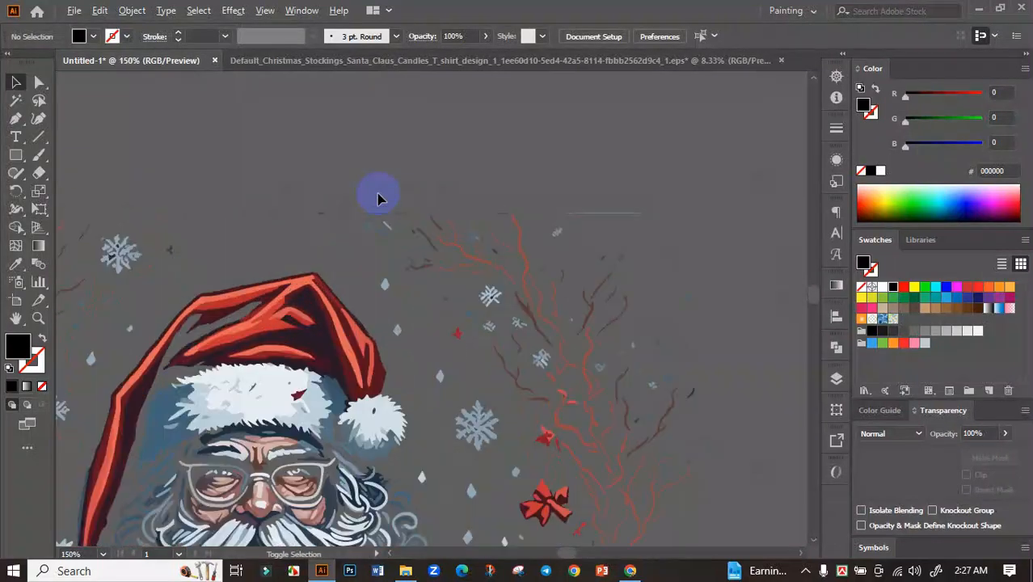
scroll(379, 218, up, 1)
double_click(409, 235)
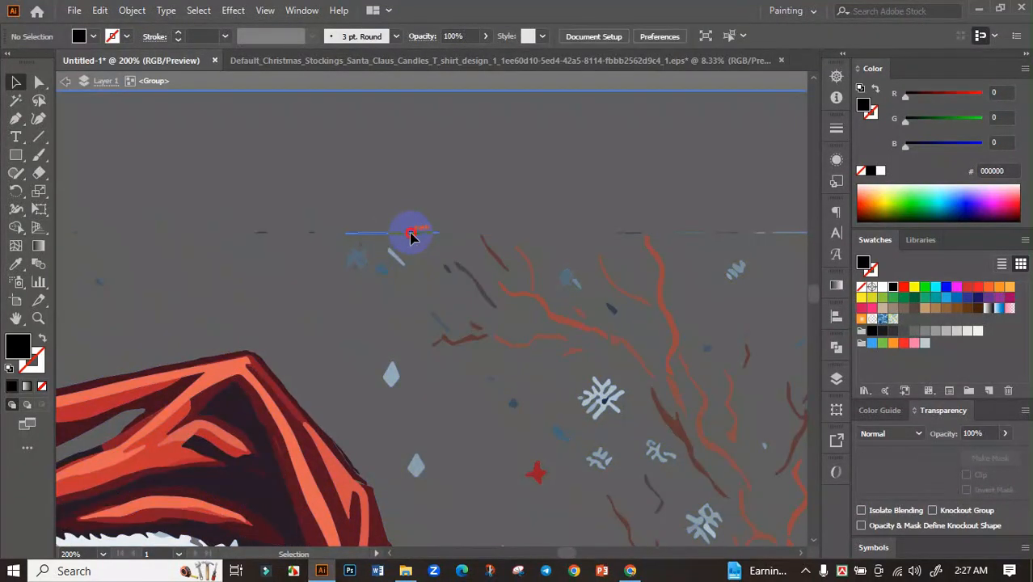
key(Delete)
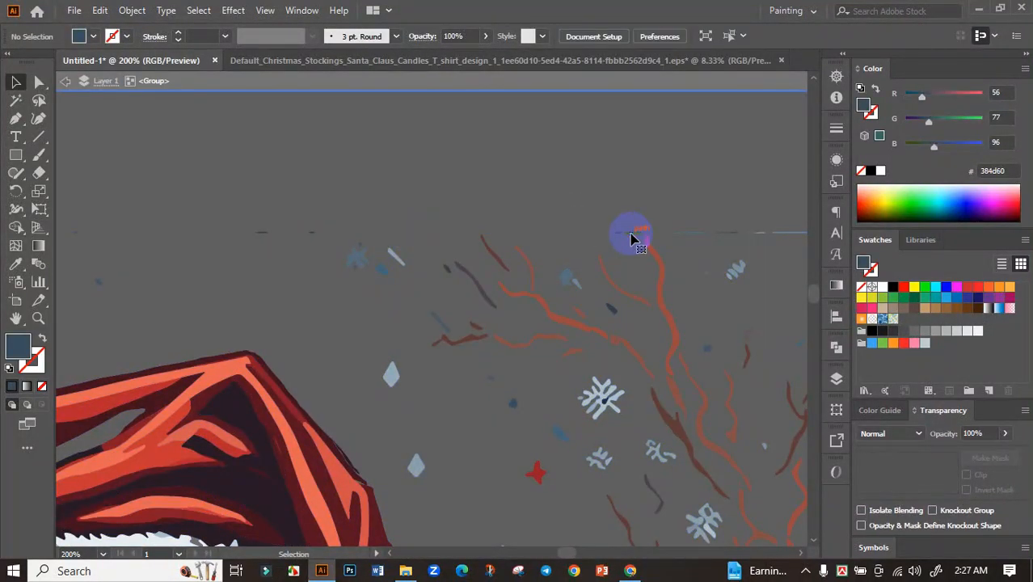
click(631, 234)
key(Delete)
click(619, 233)
key(Delete)
click(720, 231)
key(Delete)
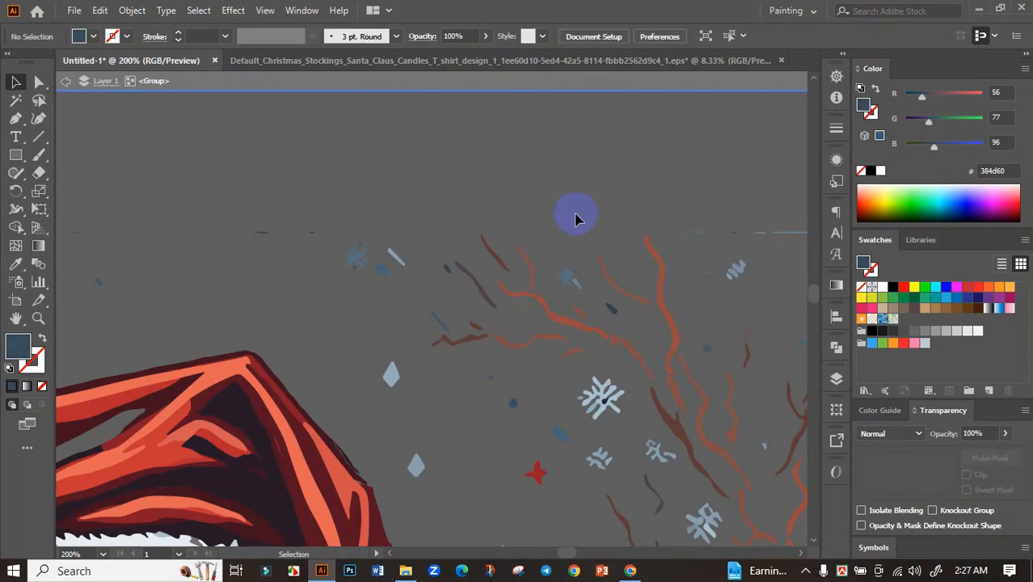
Select the remaining stray fragments along the upper-right edge with Direct Selection and delete them.
drag(583, 202, 460, 201)
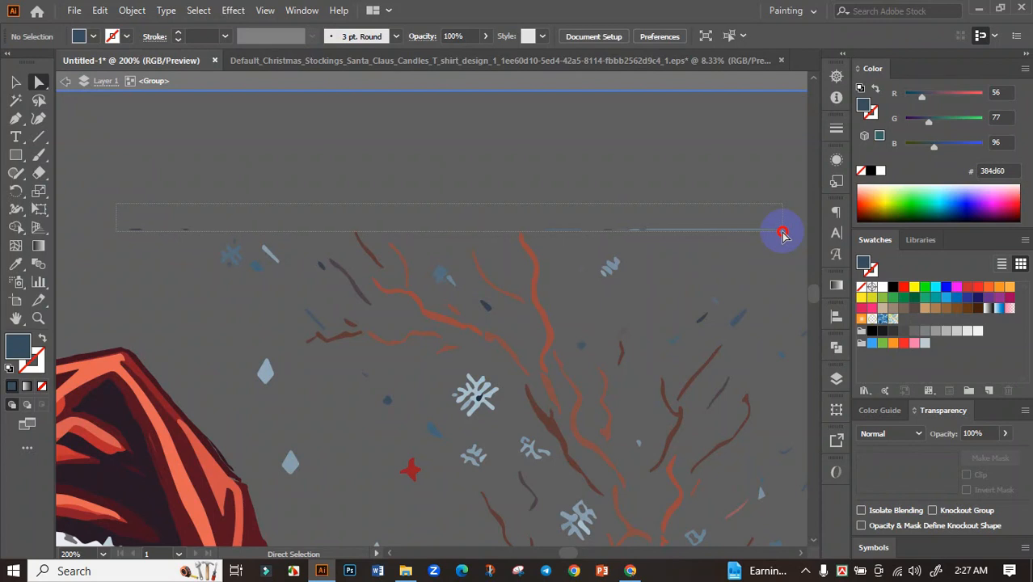
drag(788, 231, 784, 231)
key(Delete)
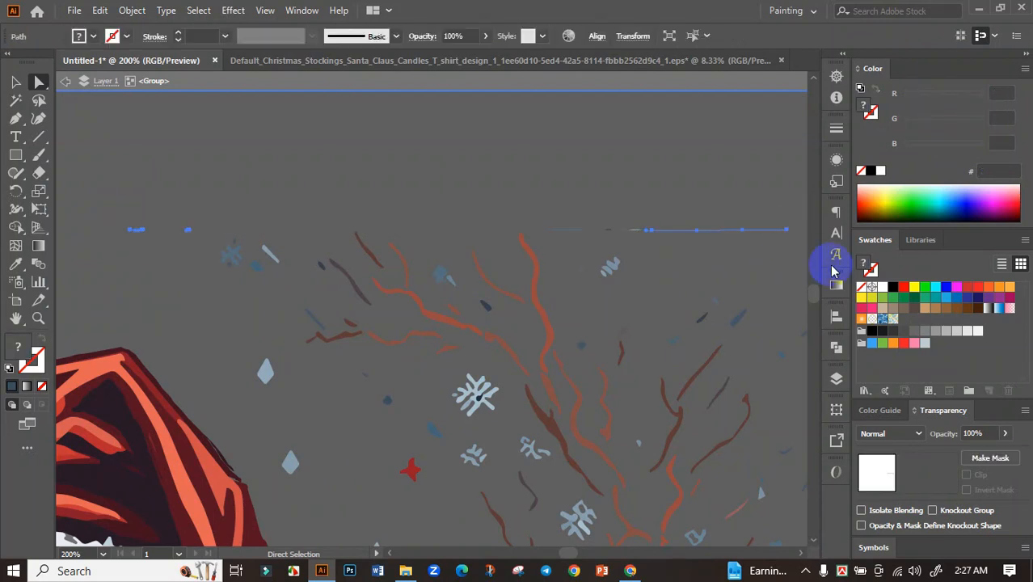
key(Delete)
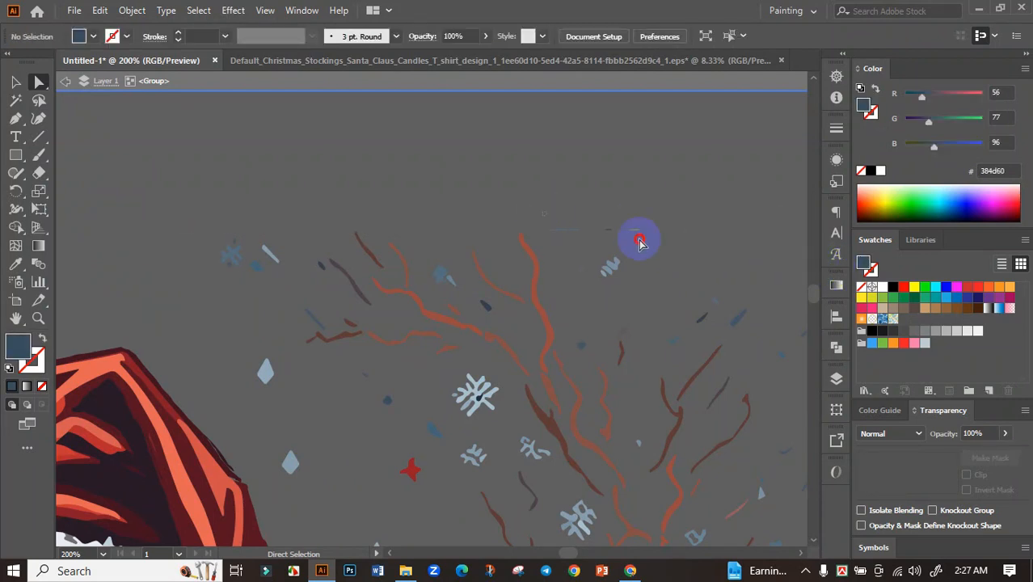
drag(659, 242, 660, 244)
key(Delete)
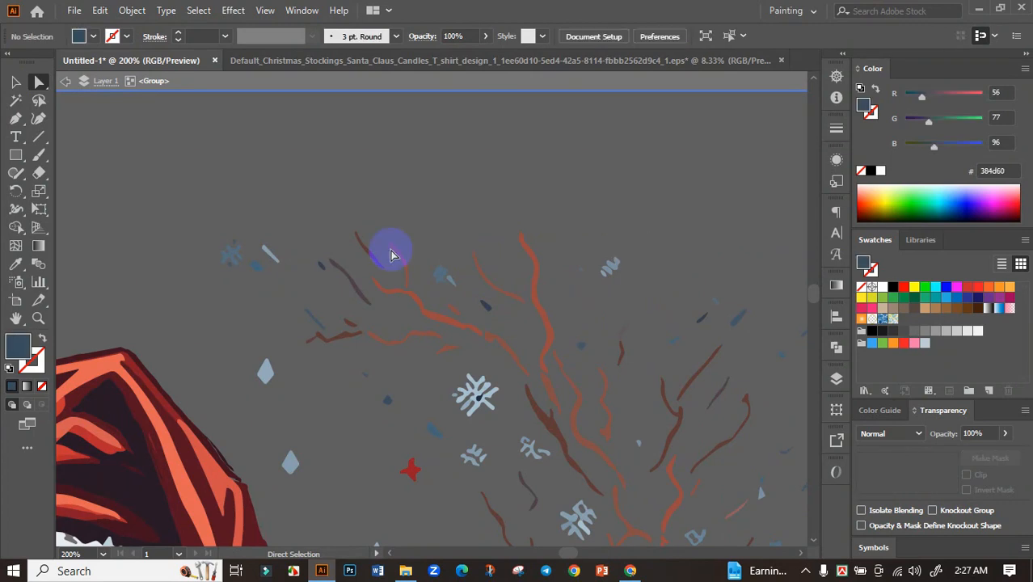
Delete the stray marks along the artwork's upper-left edge, including the selected branch piece beside the snowflake, and clear the selection.
drag(177, 228, 562, 187)
drag(270, 218, 635, 237)
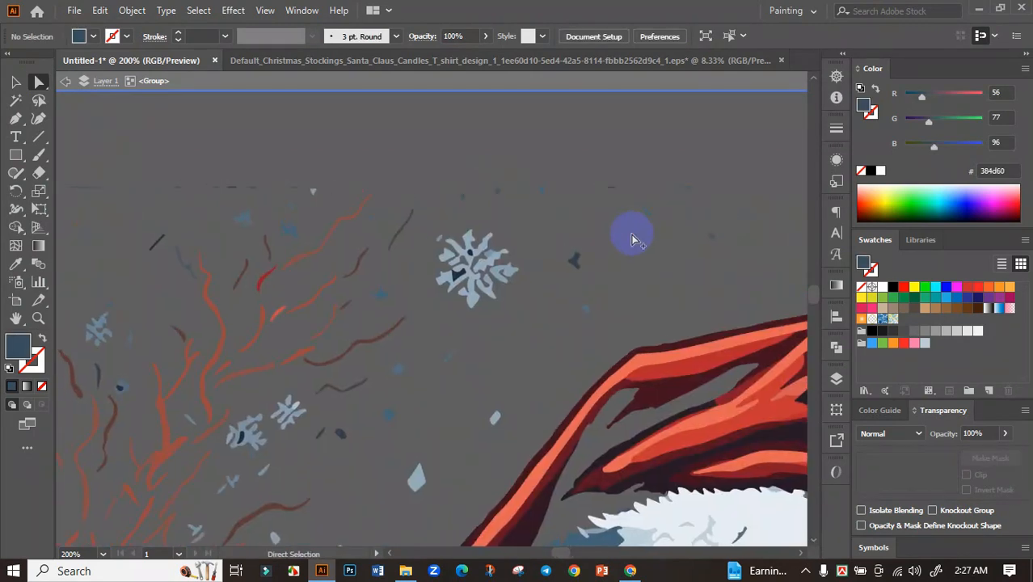
scroll(631, 236, down, 1)
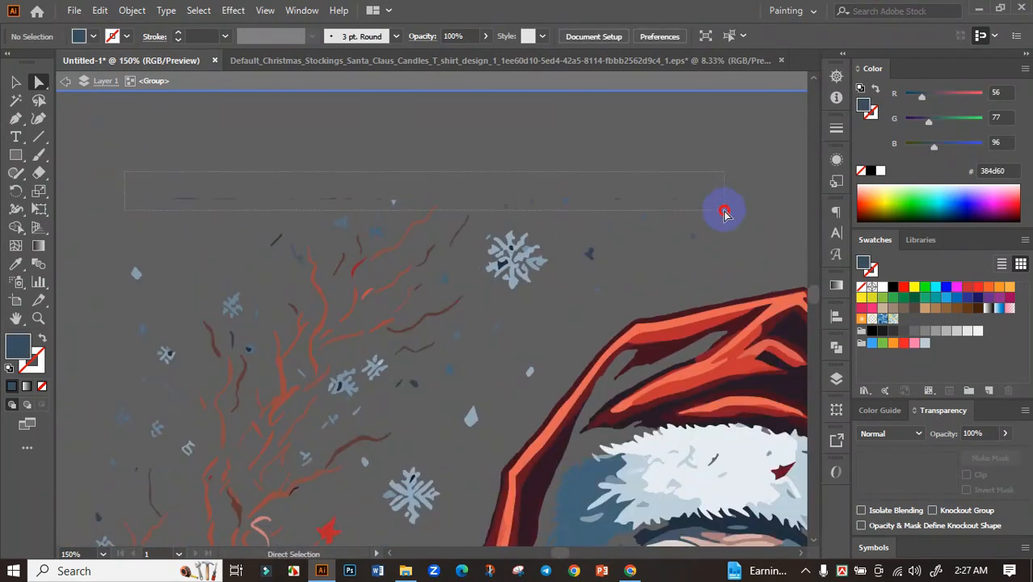
drag(727, 210, 726, 213)
key(Delete)
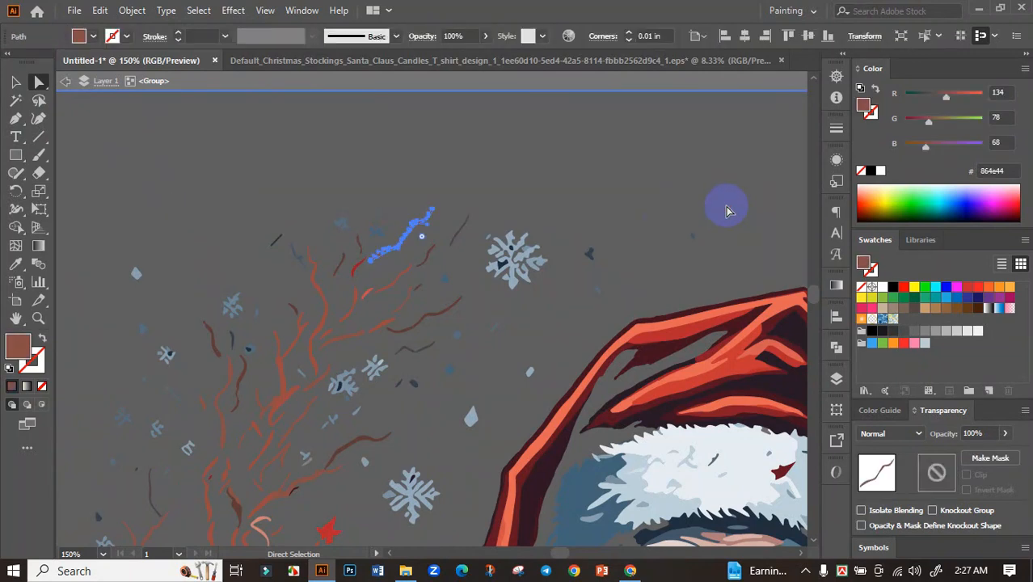
click(189, 144)
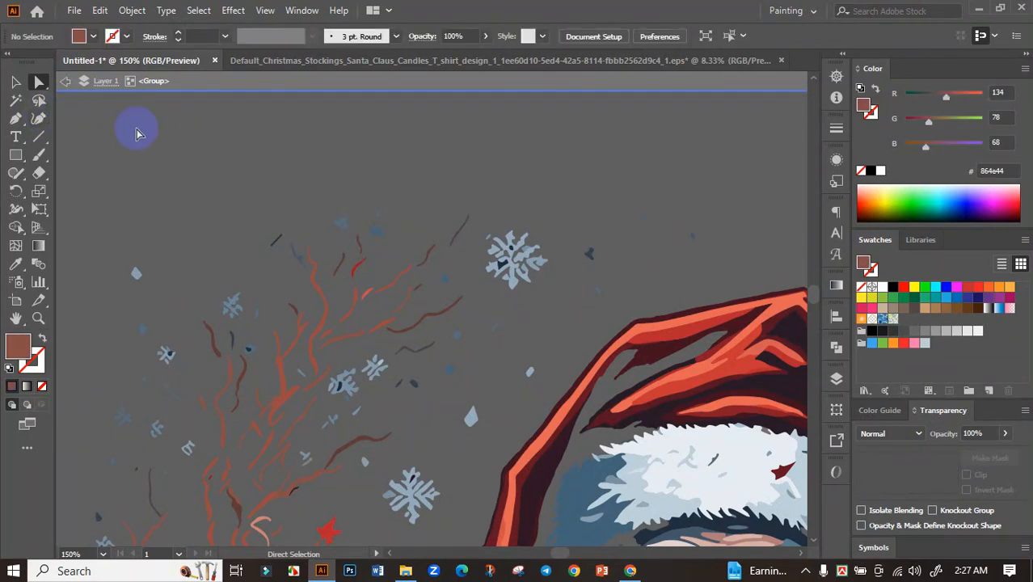
Leave the group's isolation mode and move the cleaned Santa group back onto the black artboard.
scroll(488, 210, down, 2)
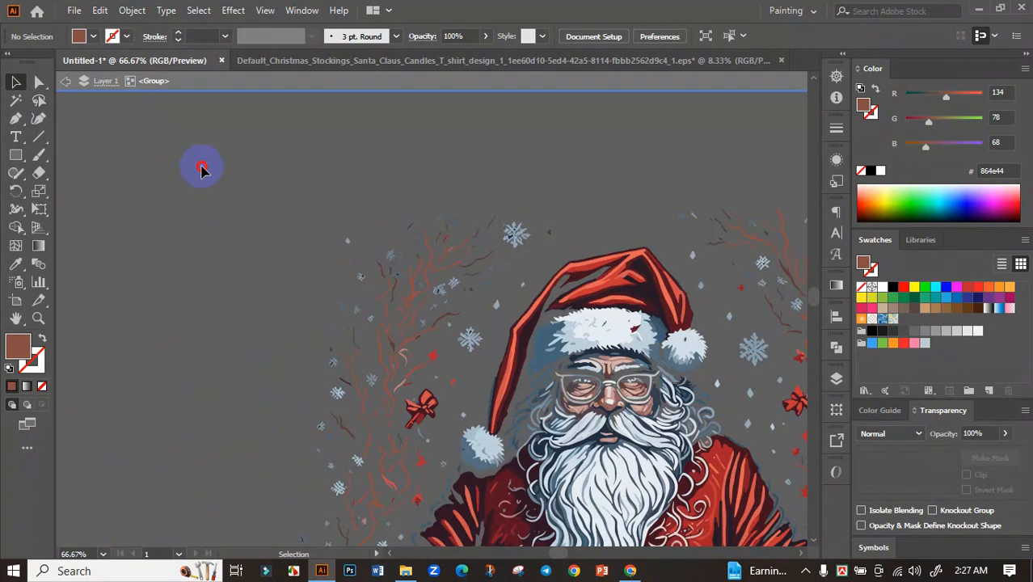
scroll(203, 168, down, 2)
scroll(204, 170, down, 2)
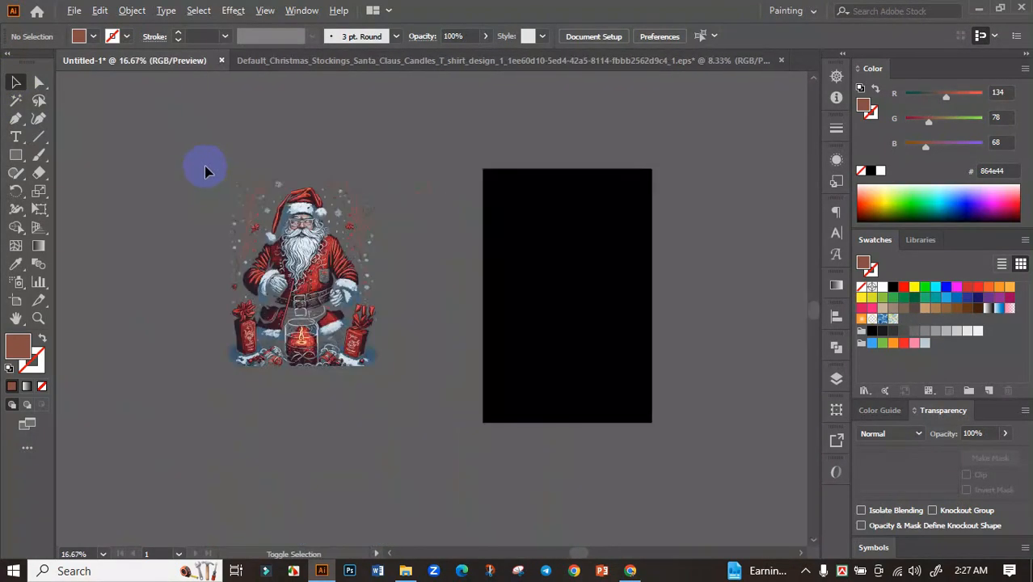
drag(343, 365, 491, 297)
click(697, 301)
Center the Santa group horizontally on the artboard and move it up slightly to free space below.
scroll(498, 303, up, 2)
click(502, 302)
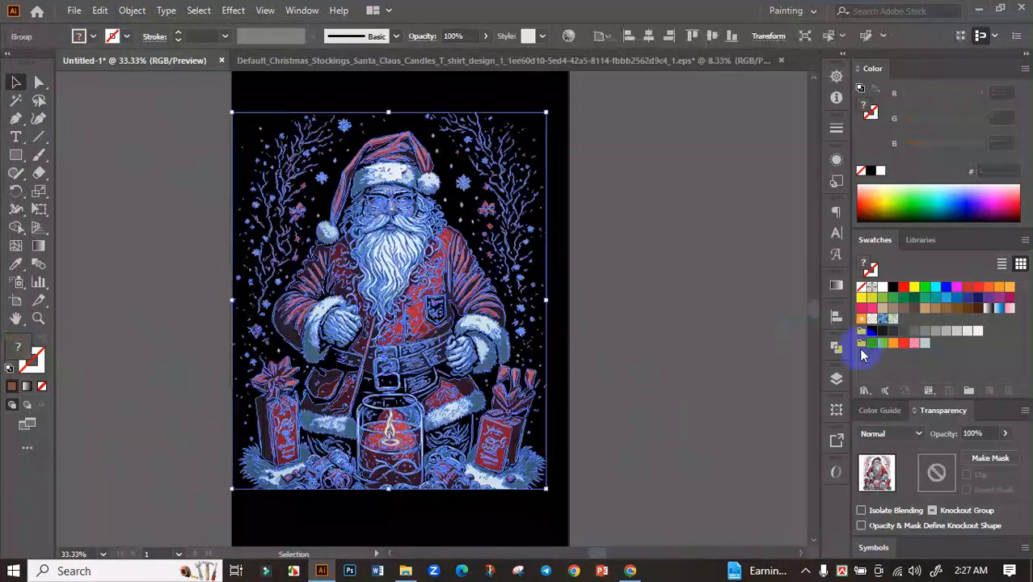
click(836, 315)
click(713, 351)
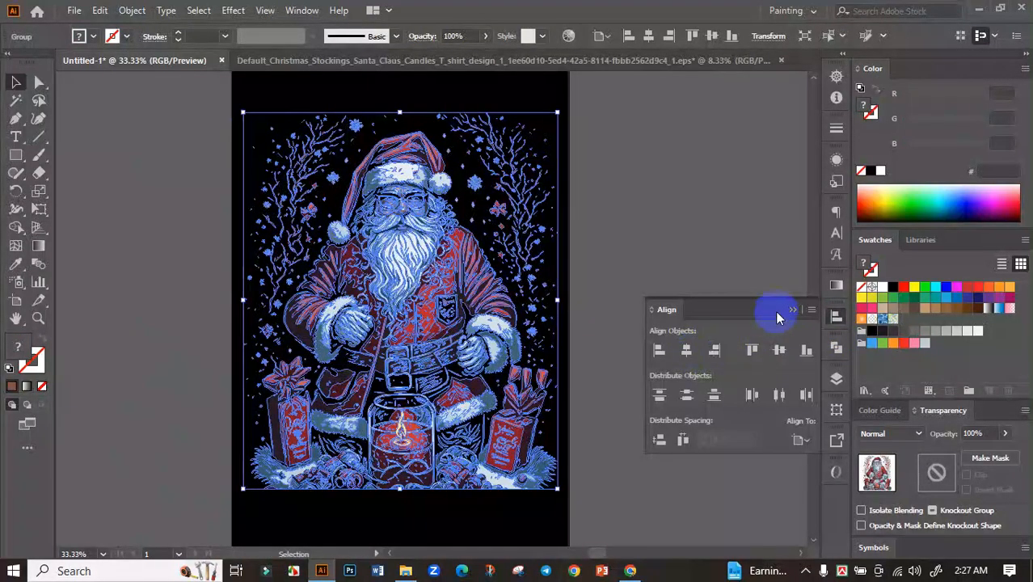
click(754, 321)
drag(402, 311, 407, 289)
click(648, 306)
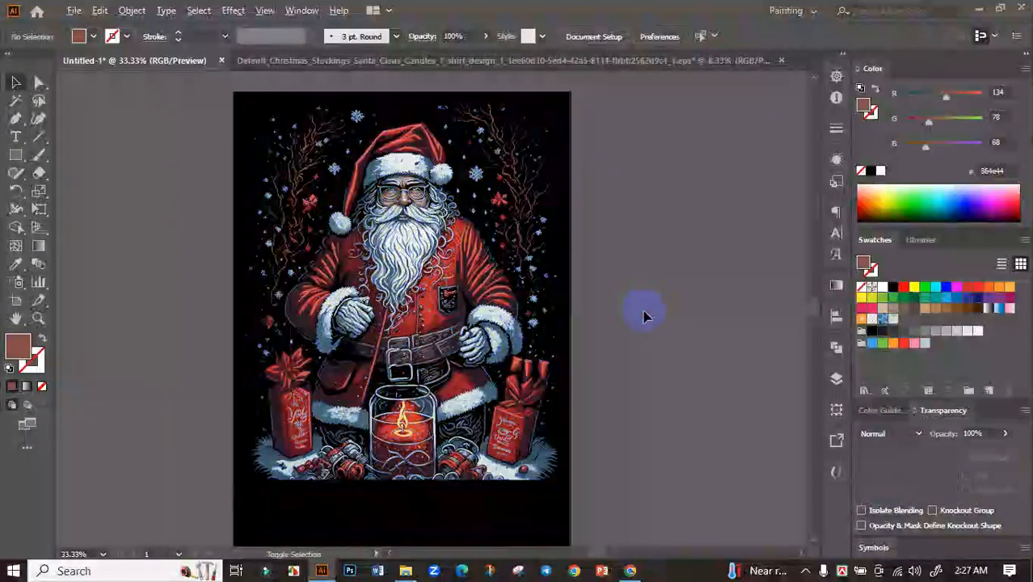
Switch to the browser's Santa T-shirt chat, copy the phrase "Magic of Santa" and return to Illustrator.
scroll(648, 315, down, 1)
drag(650, 316, 594, 246)
scroll(436, 373, up, 2)
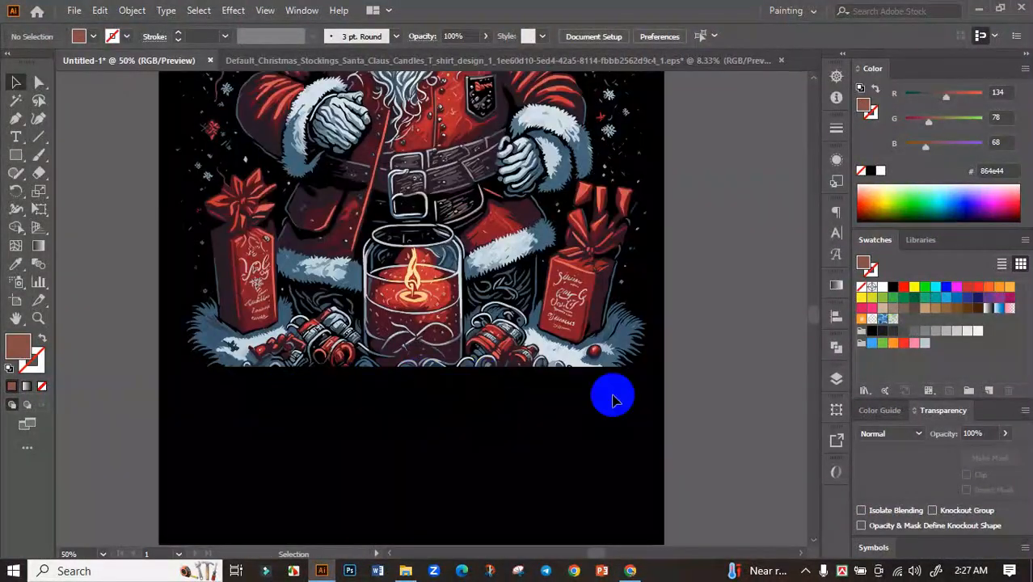
click(630, 570)
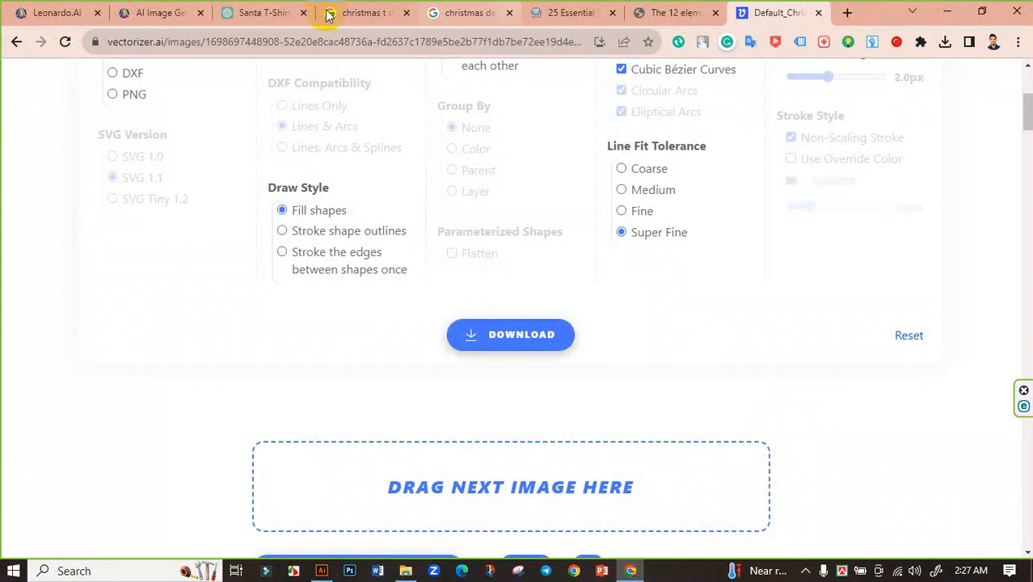
click(269, 10)
right_click(507, 234)
click(567, 245)
click(350, 560)
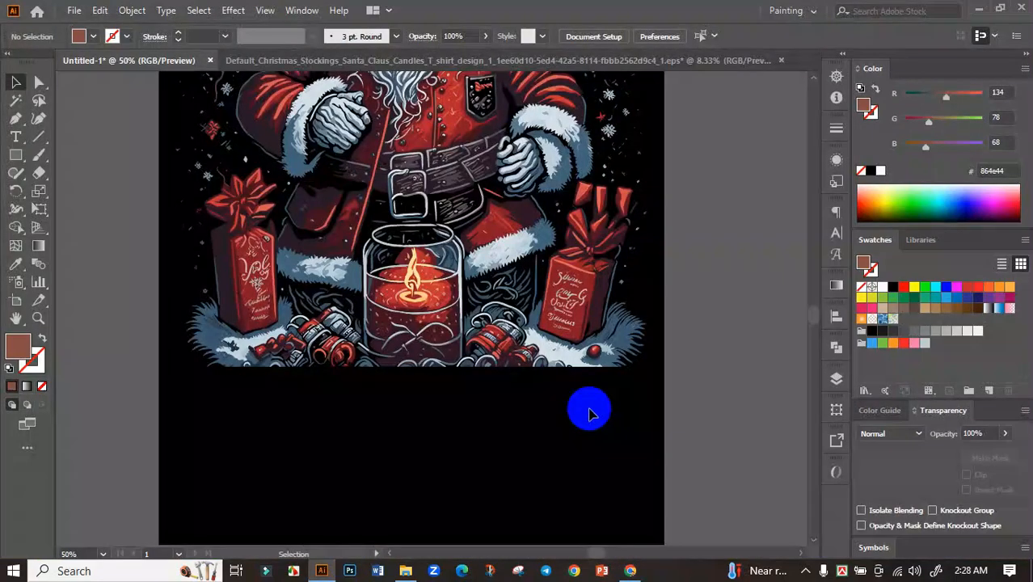
Paste "Magic of Santa" below the artwork, enlarge it to 143.92 pt and fill it with white.
scroll(581, 412, down, 2)
scroll(573, 411, up, 2)
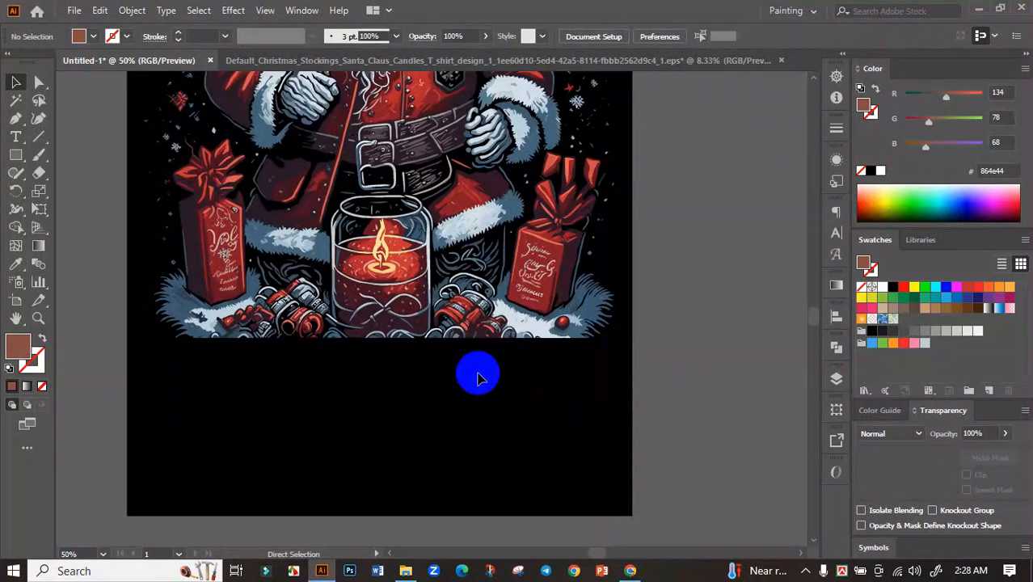
key(ctrl+v)
drag(454, 317, 573, 416)
click(882, 288)
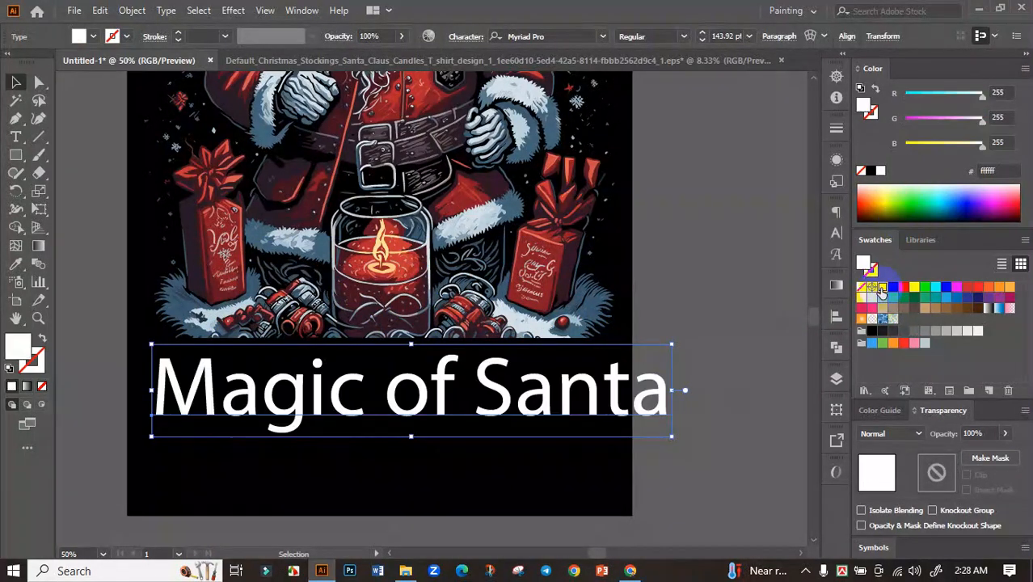
drag(883, 289, 810, 400)
Copy the title text object and shorten the original to the word "Magic".
key(ctrl+c)
double_click(376, 392)
key(BackSpace)
click(16, 82)
drag(345, 311, 334, 205)
Paste the copied title as a second line, shift "Magic" to the right and shorten the copy to "Santa".
key(ctrl+v)
drag(433, 332, 407, 401)
click(628, 320)
drag(279, 286, 361, 278)
double_click(331, 374)
drag(327, 363, 240, 368)
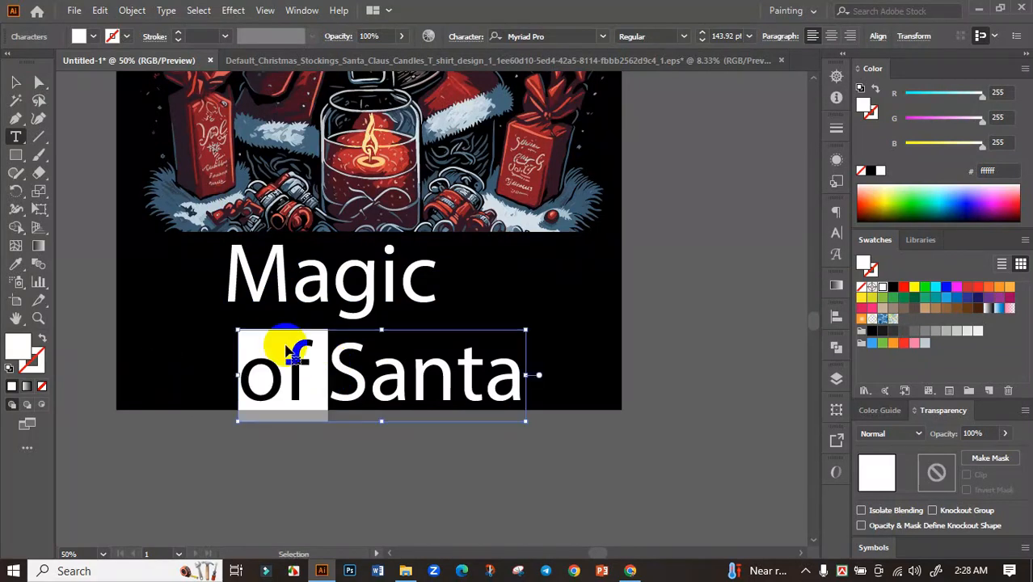
key(BackSpace)
Extend the first title line to read "Magic of".
click(501, 303)
text(of)
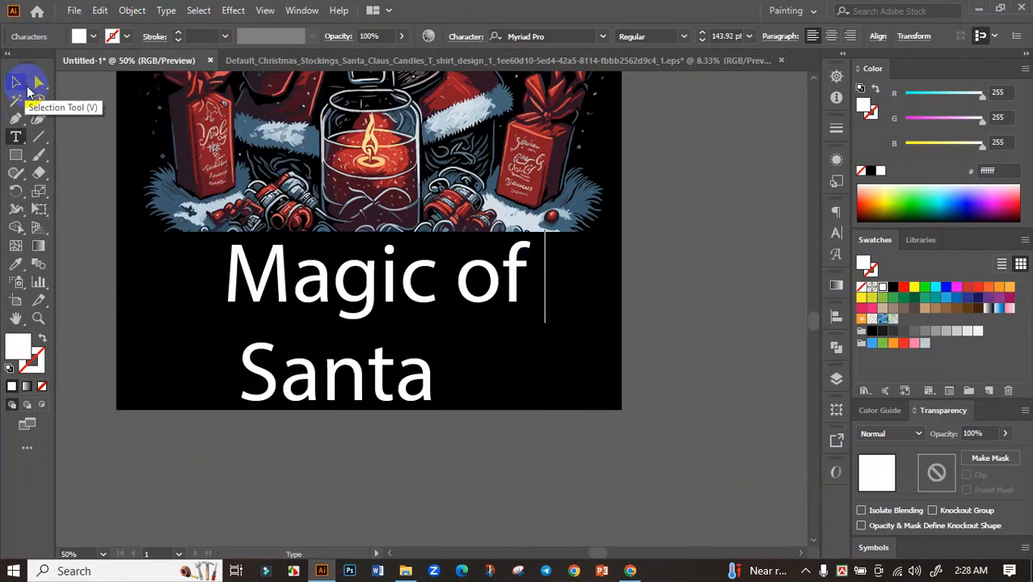
click(16, 82)
Apply All Caps to both title lines, "Magic of" and "Santa".
click(443, 282)
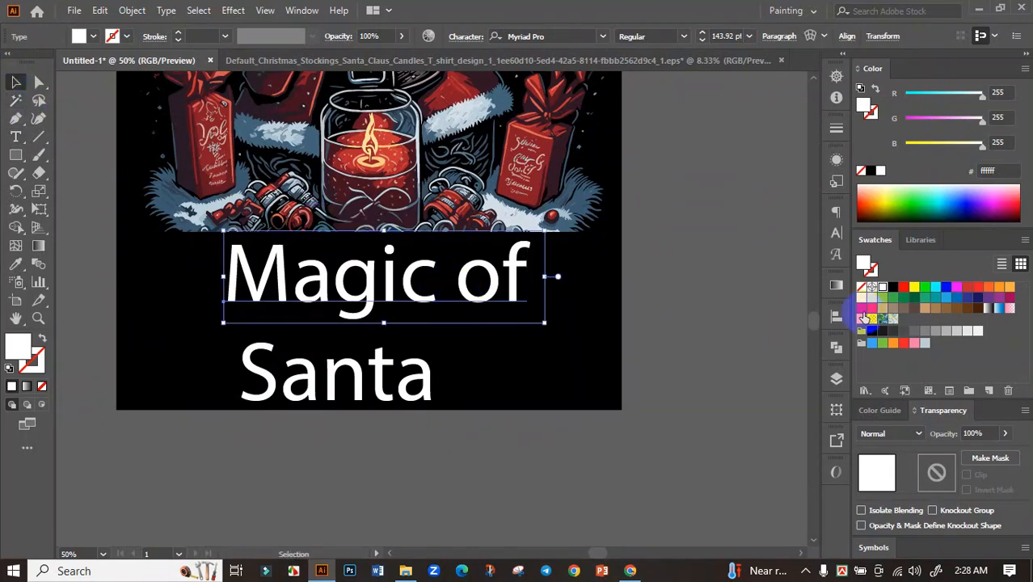
click(835, 234)
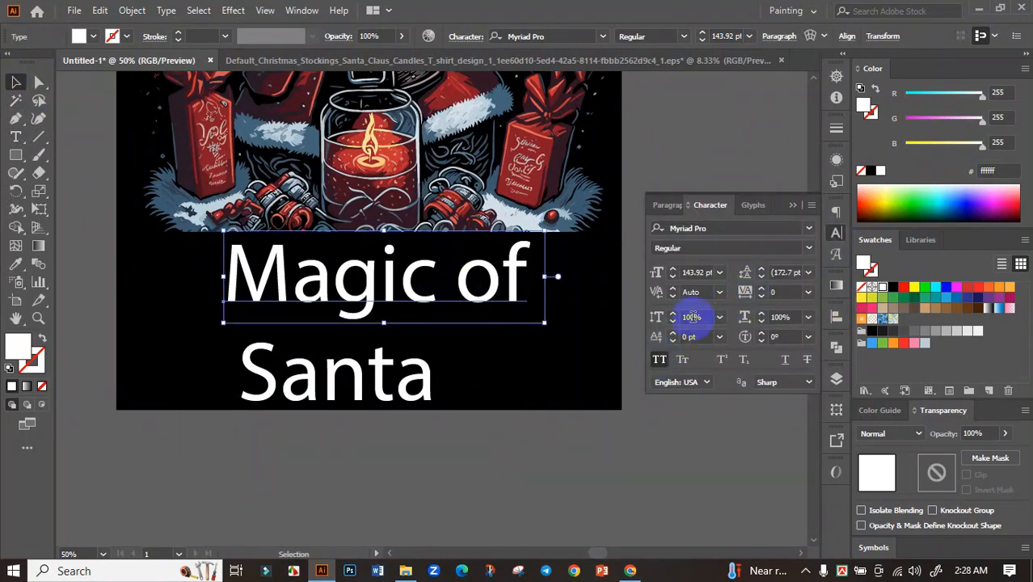
click(794, 208)
click(381, 381)
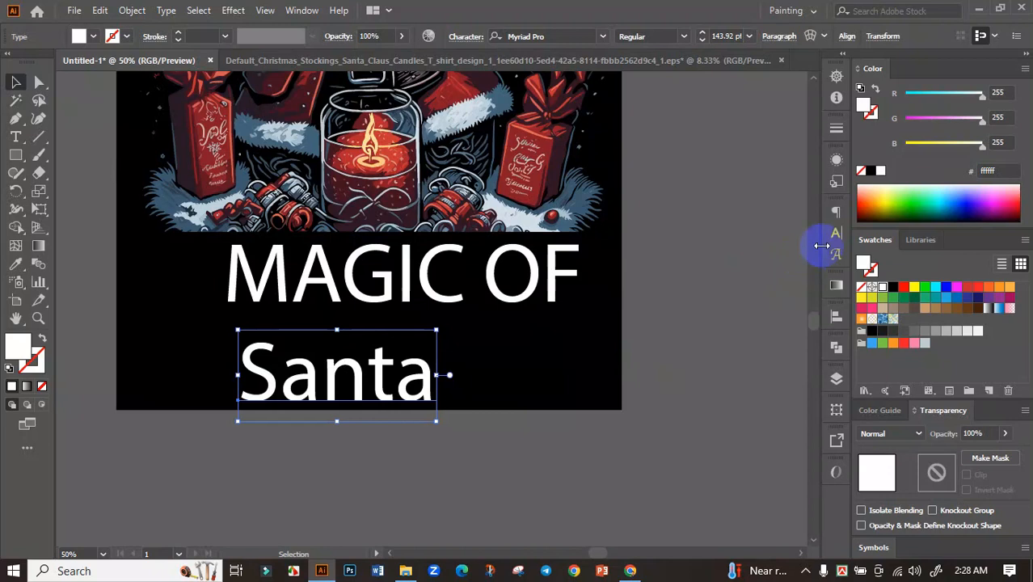
click(835, 233)
click(660, 360)
Set the MAGIC OF line in Burbank Big Condensed Black, widen it to 141.38% and place it over the artwork's lower edge.
click(472, 253)
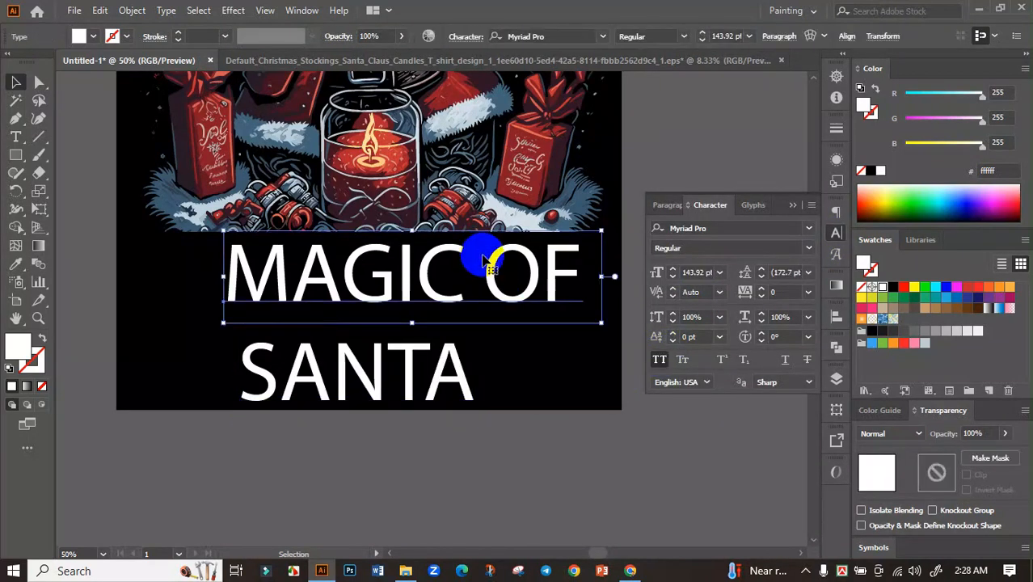
click(602, 36)
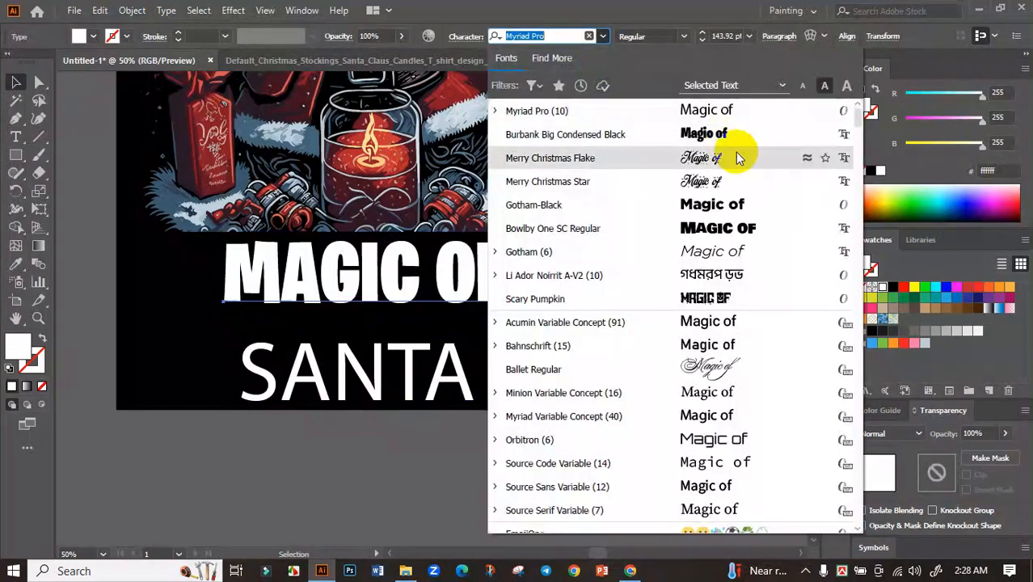
click(721, 132)
drag(488, 276, 587, 254)
drag(503, 254, 513, 255)
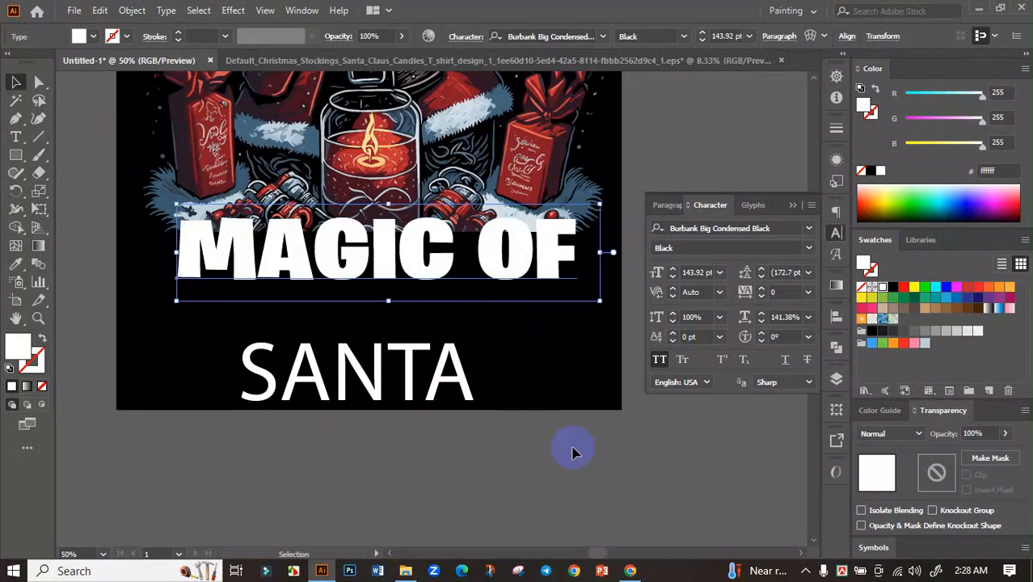
click(565, 454)
Move SANTA up under MAGIC OF, match its font with the Eyedropper and enlarge it to 176.72 pt.
click(424, 386)
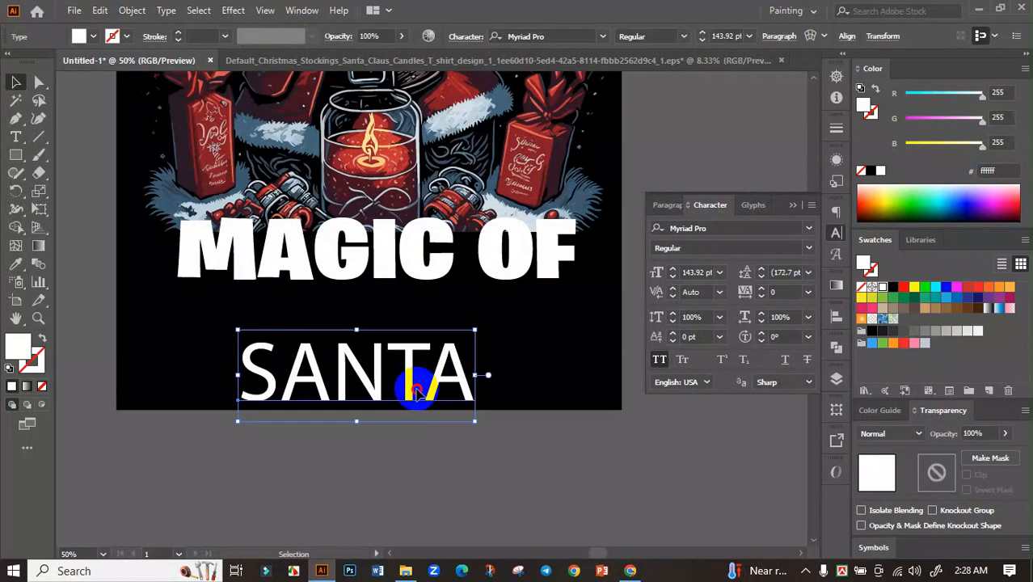
drag(419, 387, 433, 346)
click(16, 263)
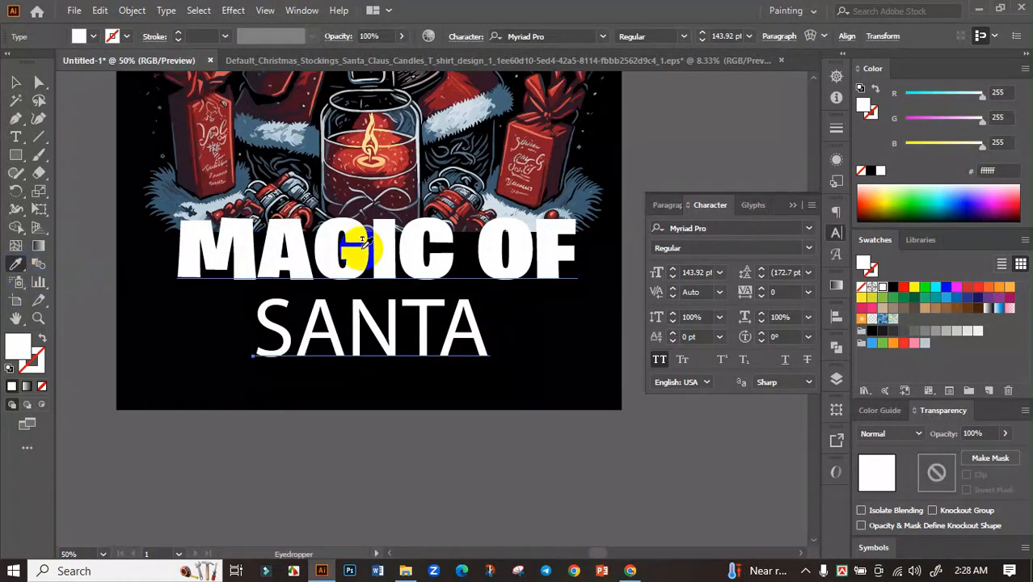
click(368, 234)
click(15, 81)
drag(525, 330, 552, 331)
drag(495, 334, 485, 325)
Apply an envelope warp to SANTA in the Arc Lower style with a 14% horizontal bend.
click(811, 36)
drag(889, 288, 828, 277)
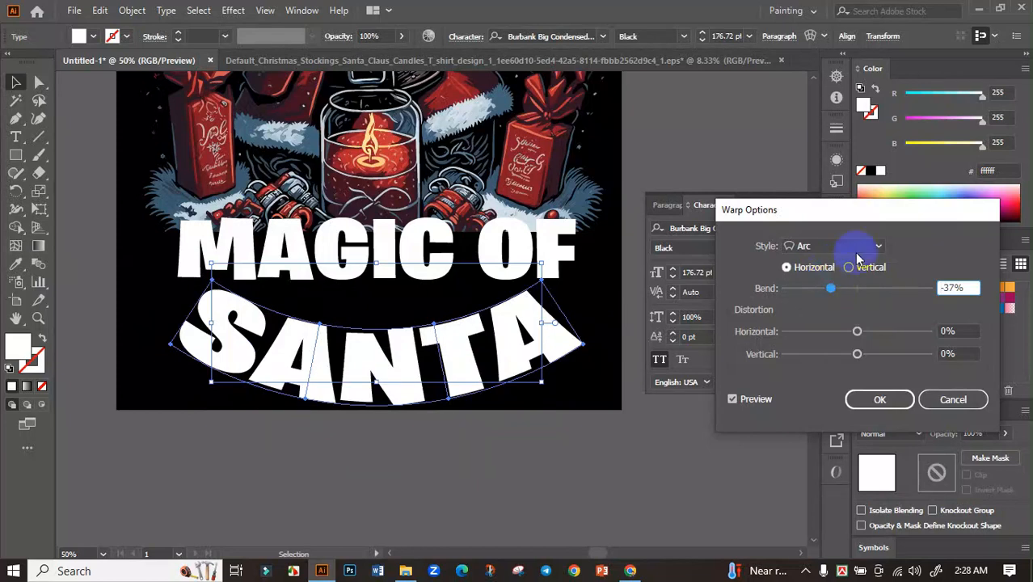
click(876, 246)
click(833, 296)
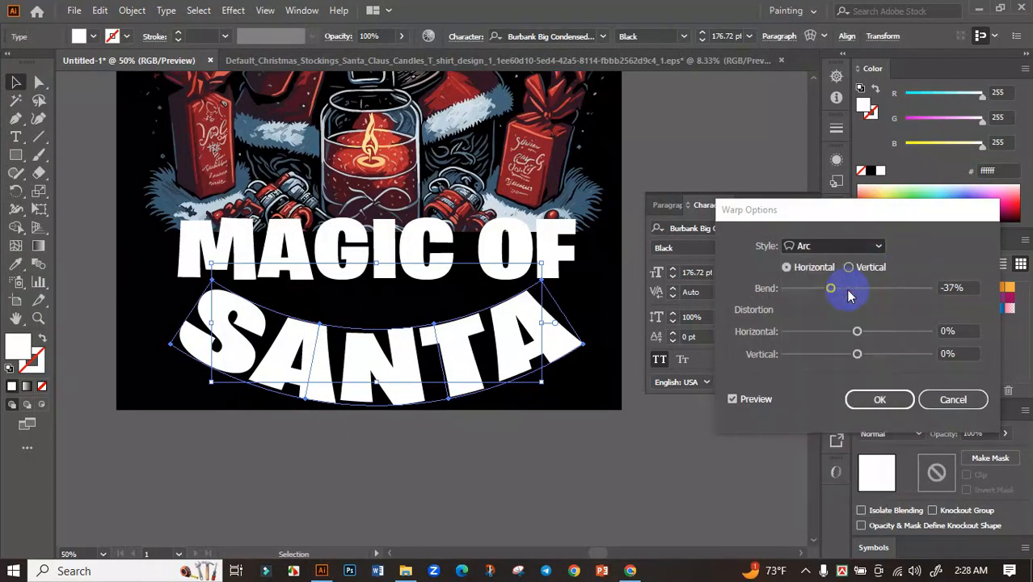
drag(838, 295, 868, 291)
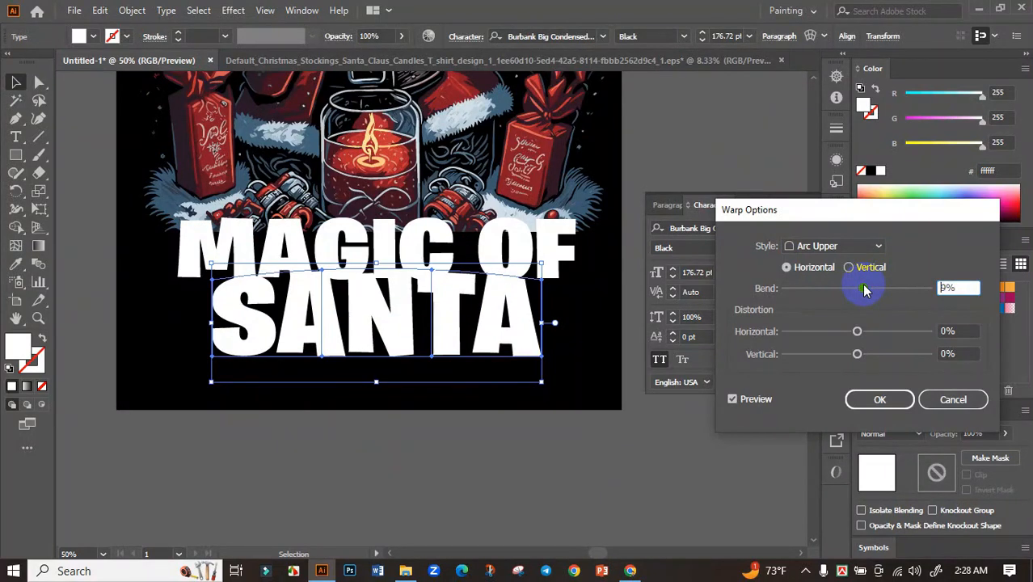
click(860, 246)
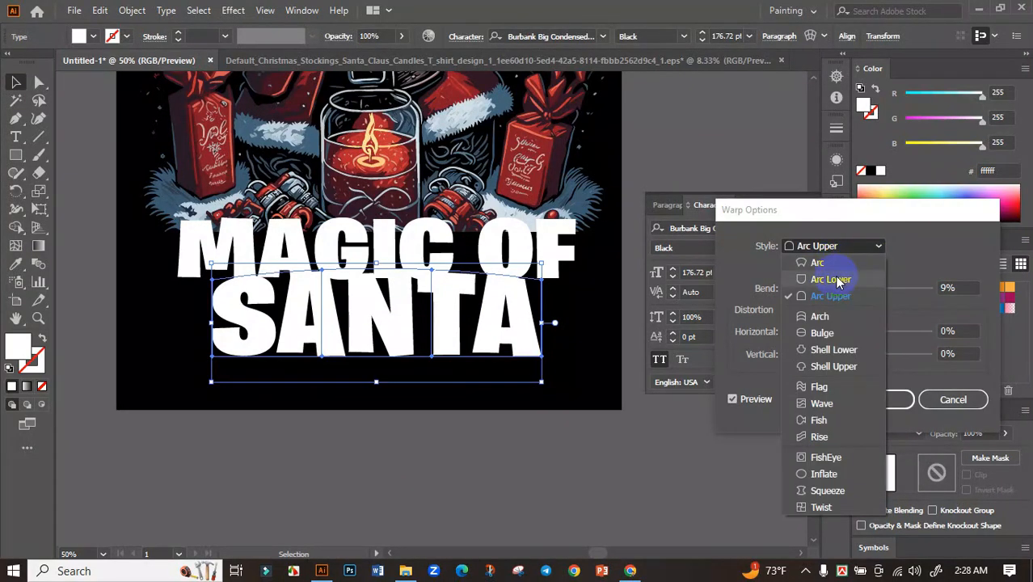
click(841, 275)
mouse_move(863, 287)
mouse_down()
mouse_move(847, 290)
mouse_move(879, 289)
mouse_move(863, 290)
mouse_up()
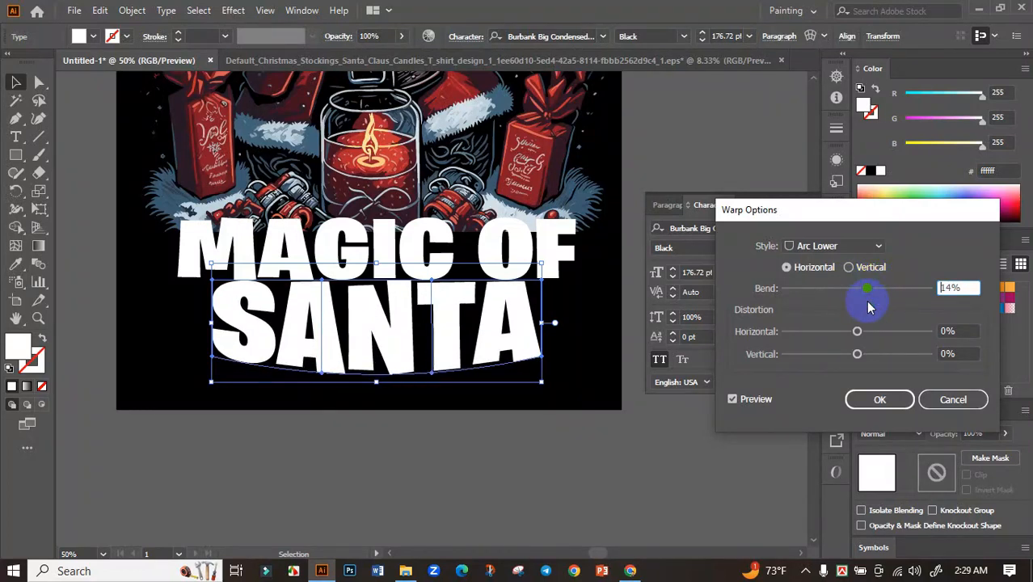
click(879, 399)
Widen the warped SANTA evenly from its center to about the width of MAGIC OF and shift it slightly down.
drag(544, 326, 582, 324)
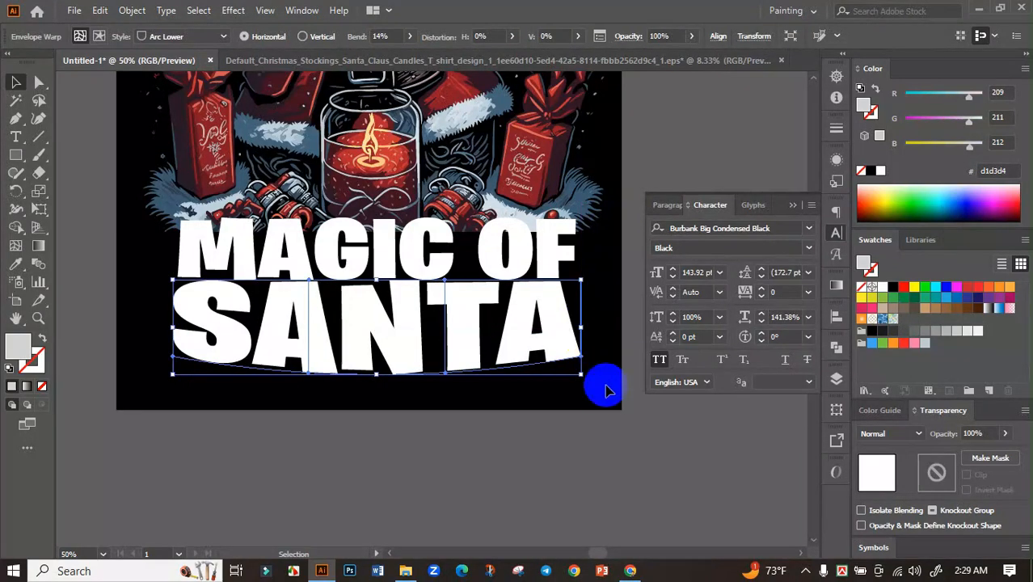
click(631, 425)
scroll(632, 424, down, 2)
drag(632, 404, 597, 416)
scroll(525, 406, up, 2)
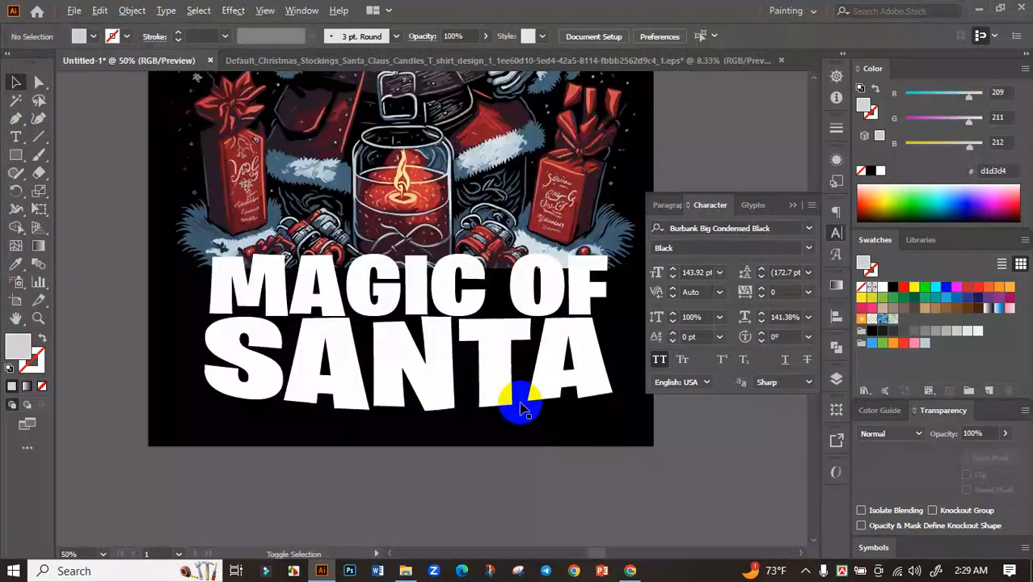
click(511, 400)
drag(504, 380, 505, 384)
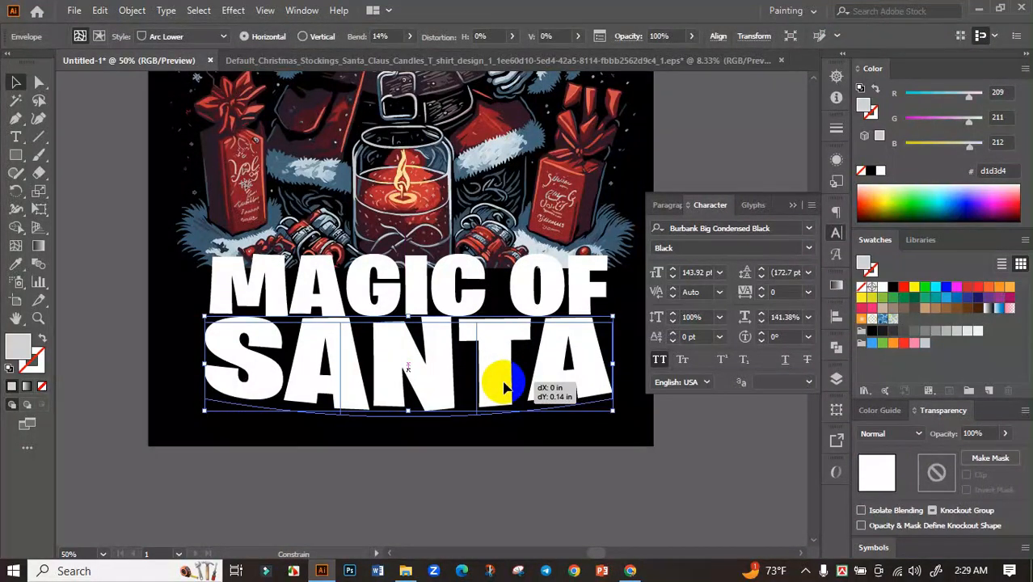
click(694, 437)
scroll(641, 415, down, 3)
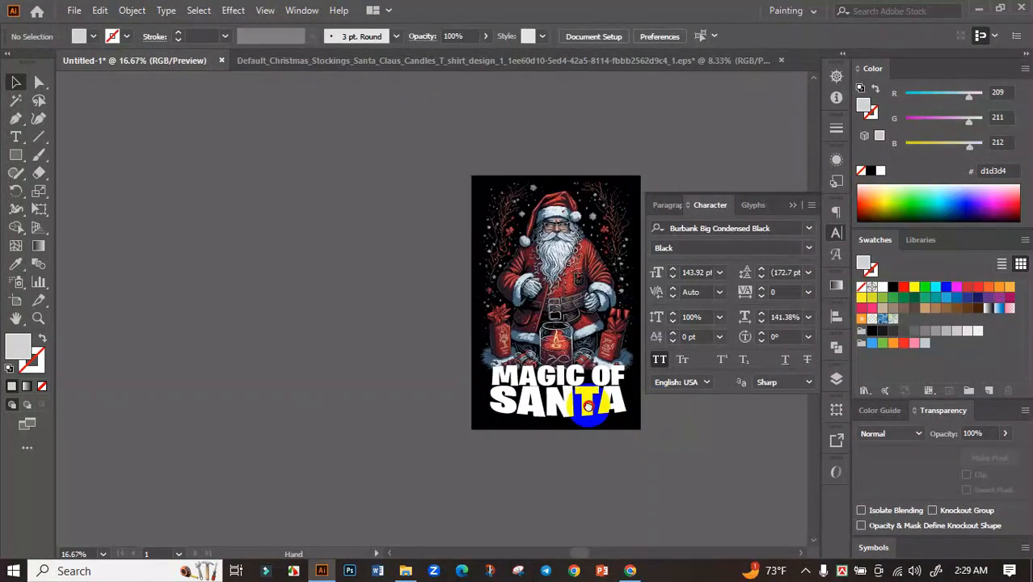
Scale both title lines down together to about 3.69 in high, then widen them from the center to about 9.93 in.
scroll(484, 396, up, 3)
click(494, 343)
shift+click(461, 403)
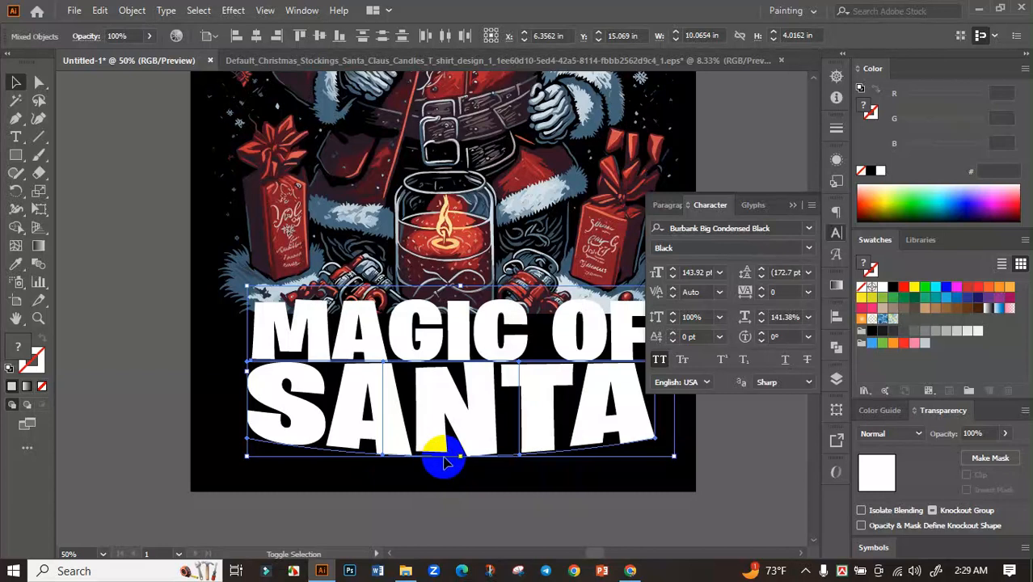
shift+click(457, 457)
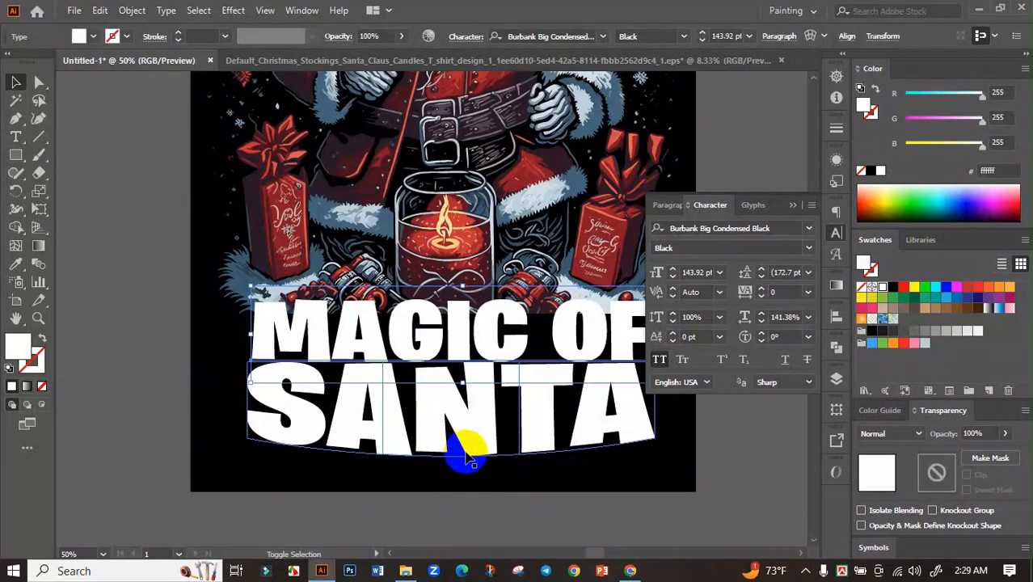
click(204, 346)
drag(444, 372, 294, 305)
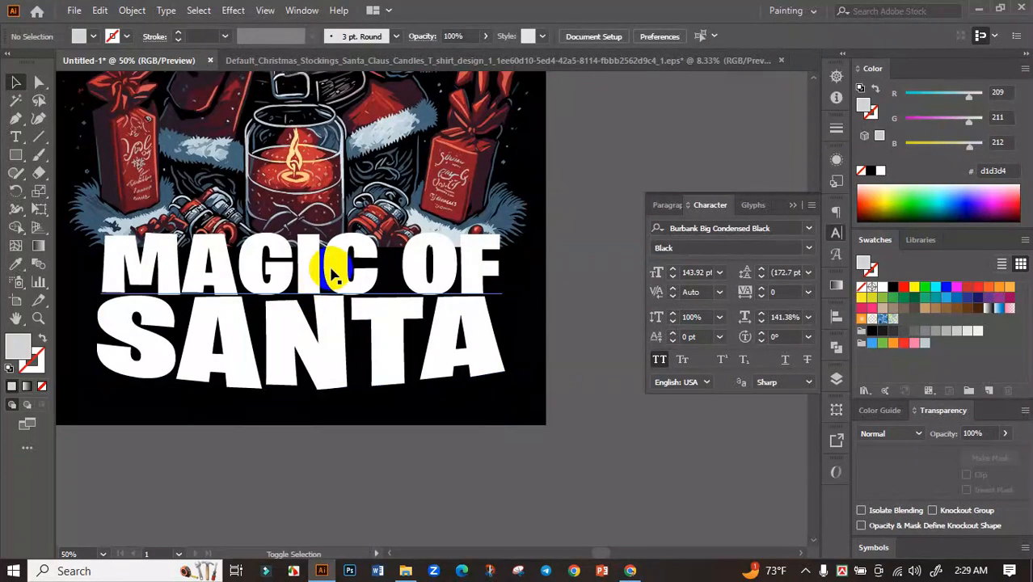
click(318, 368)
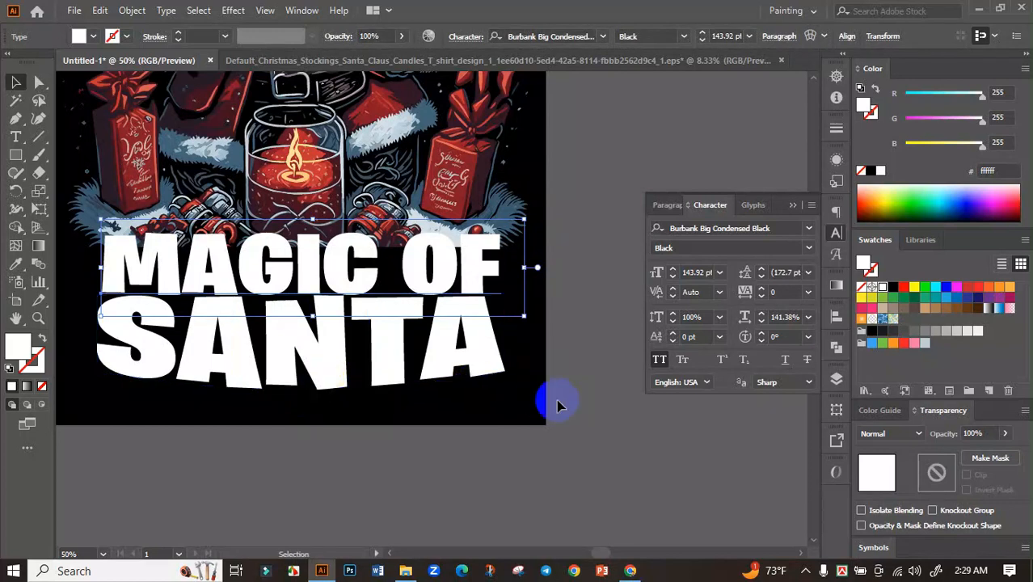
shift+click(387, 341)
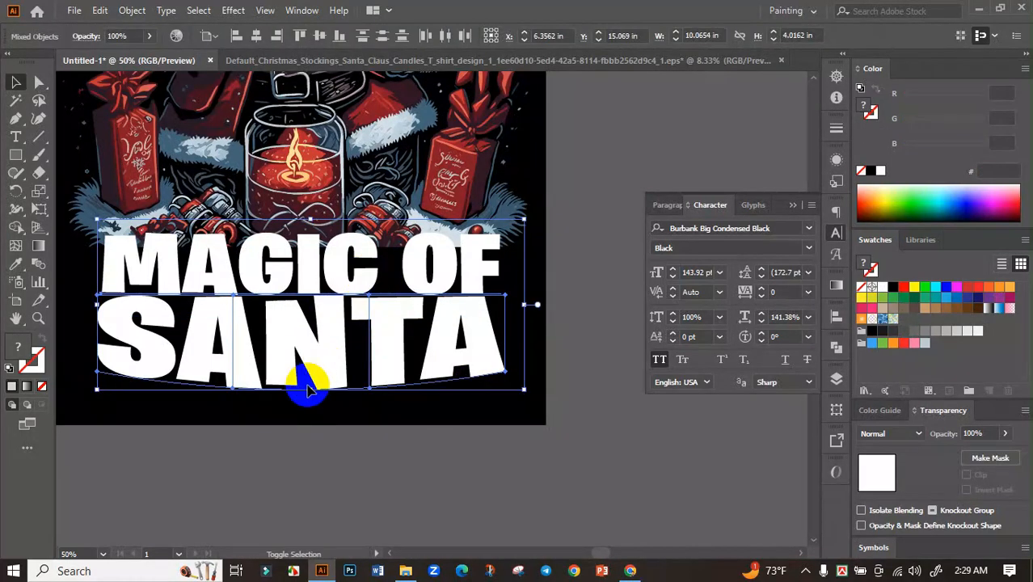
drag(310, 389, 312, 370)
key(ctrl+minus)
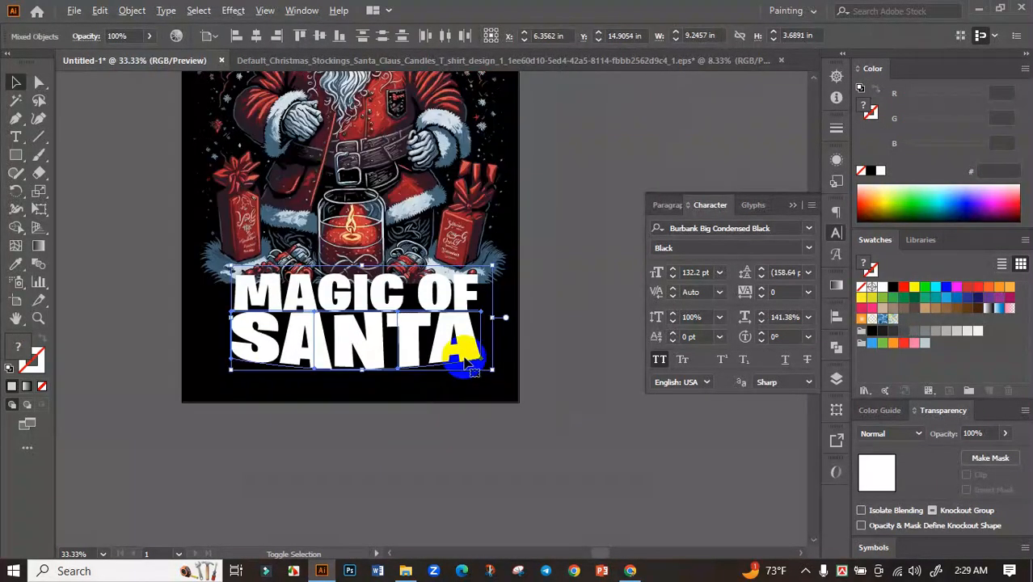
drag(501, 318, 511, 316)
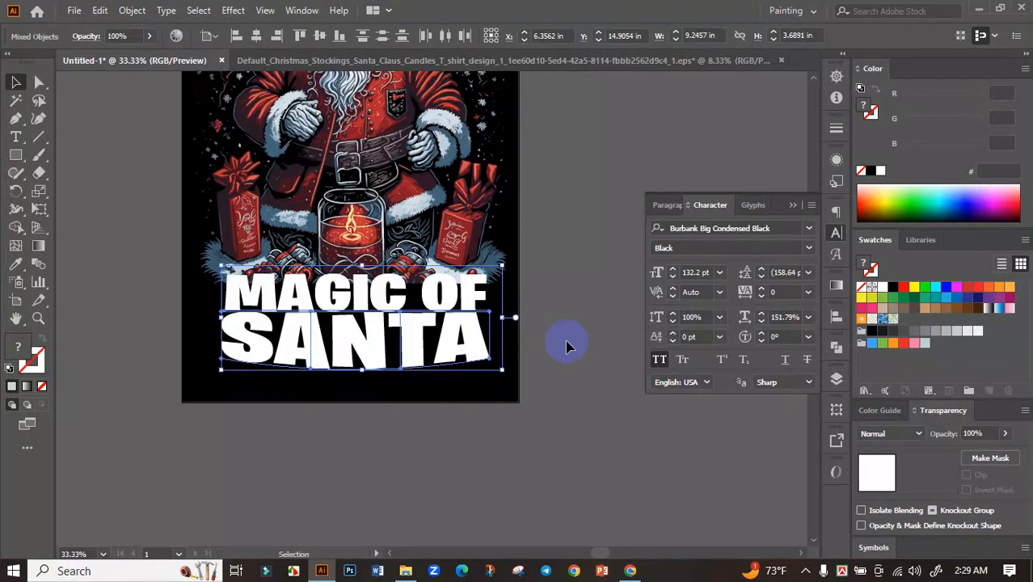
click(565, 346)
Nudge SANTA down slightly to open a small gap beneath MAGIC OF.
key(ctrl+minus)
key(ctrl+plus)
key(ctrl+plus)
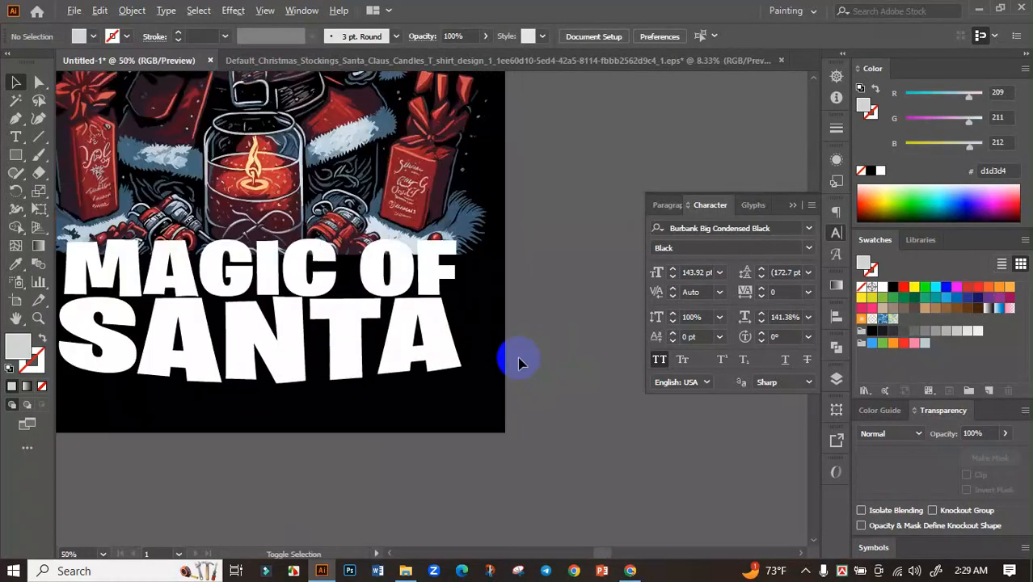
click(396, 338)
click(391, 265)
key(ctrl+minus)
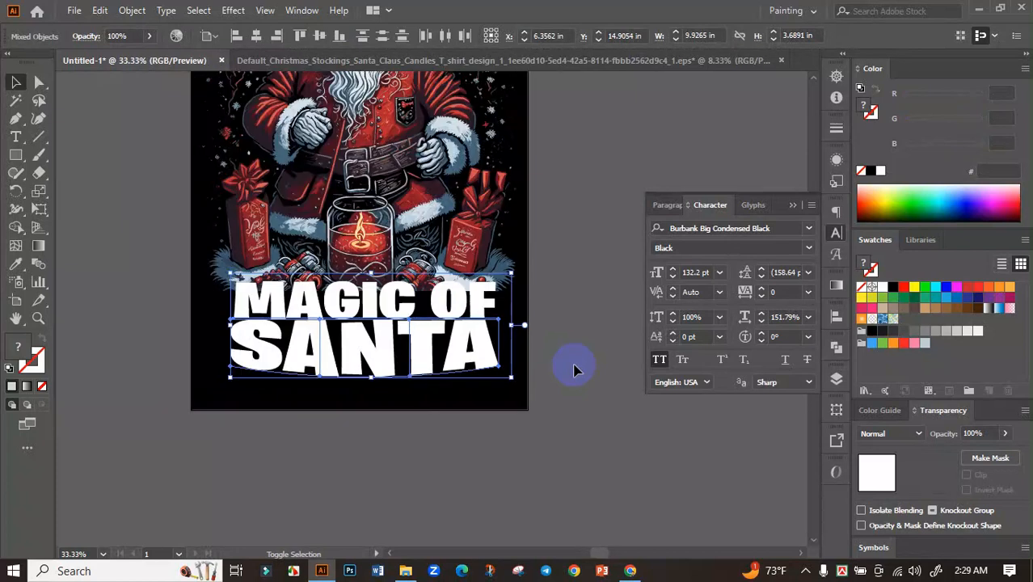
click(477, 378)
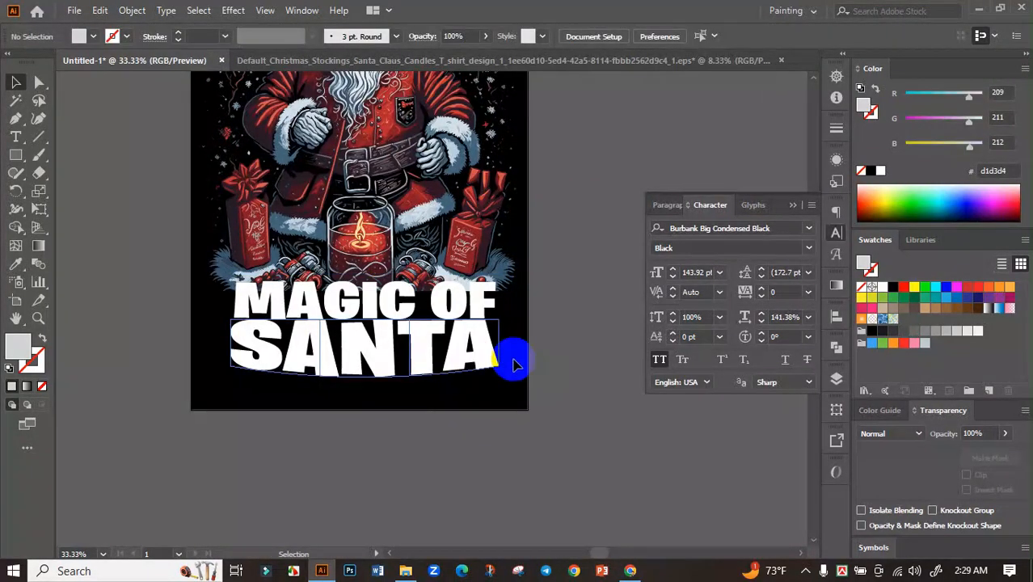
click(473, 347)
key(Down)
key(Down)
key(Down)
key(Down)
click(568, 343)
Expand both title lines into shapes with Object and Fill enabled.
click(428, 356)
shift+click(381, 302)
click(132, 9)
click(247, 184)
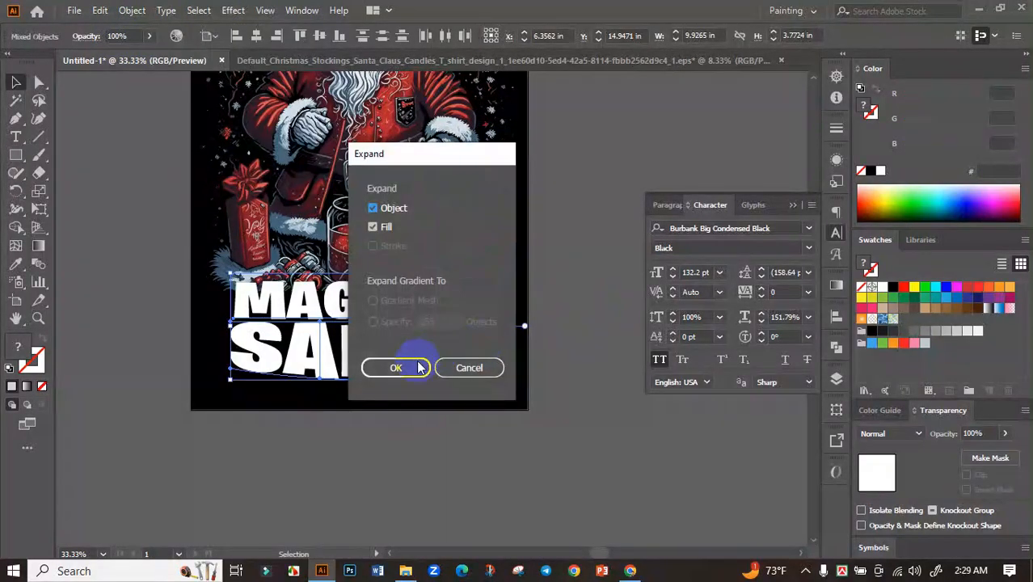
click(421, 365)
click(595, 341)
alt+scroll(413, 321, up, 1)
alt+scroll(415, 321, up, 1)
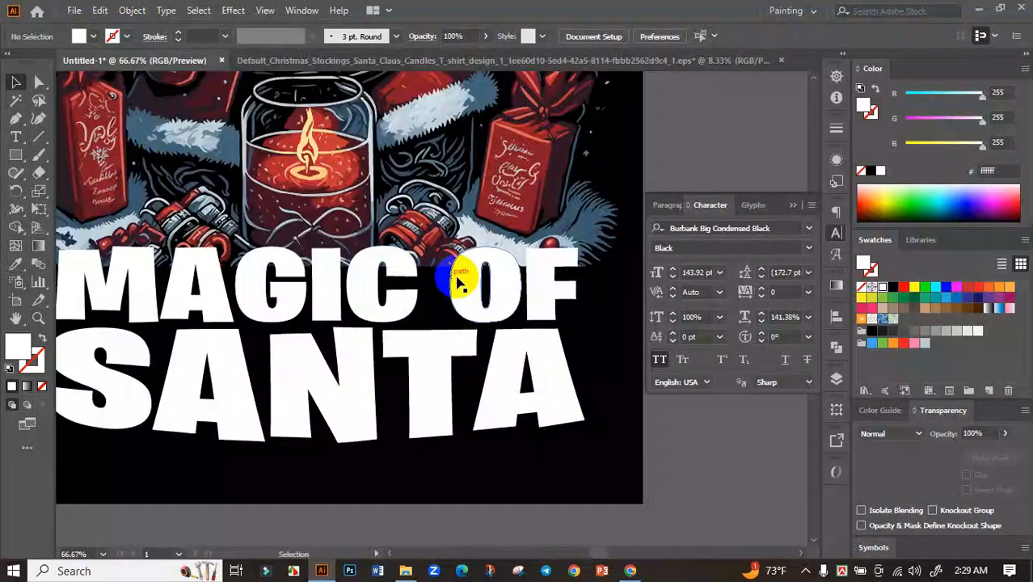
Create an Offset Path of 0.18 in around MAGIC OF with Miter joins and a miter limit of 4.
click(458, 282)
alt+scroll(460, 282, down, 2)
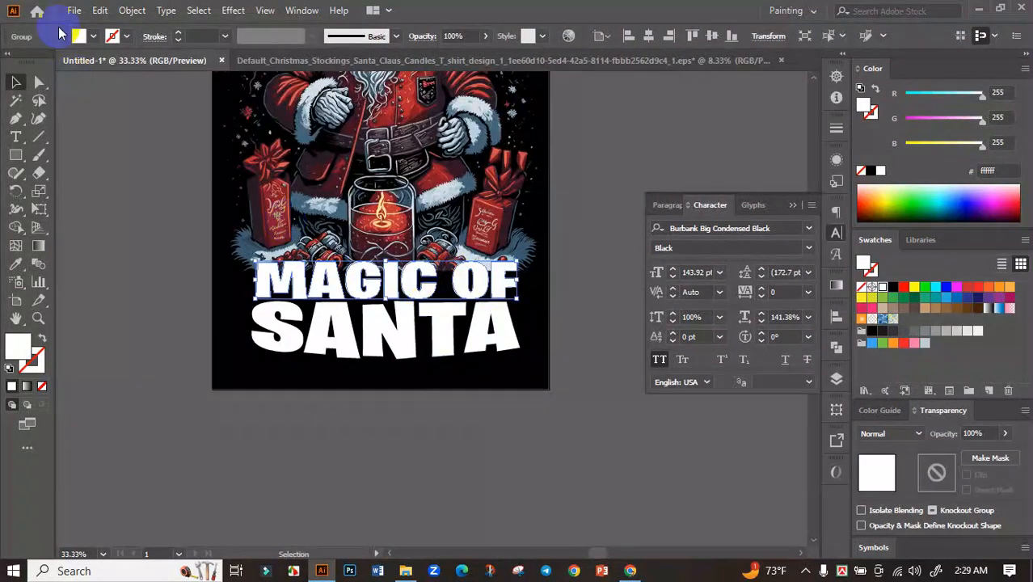
click(144, 12)
mouse_move(256, 368)
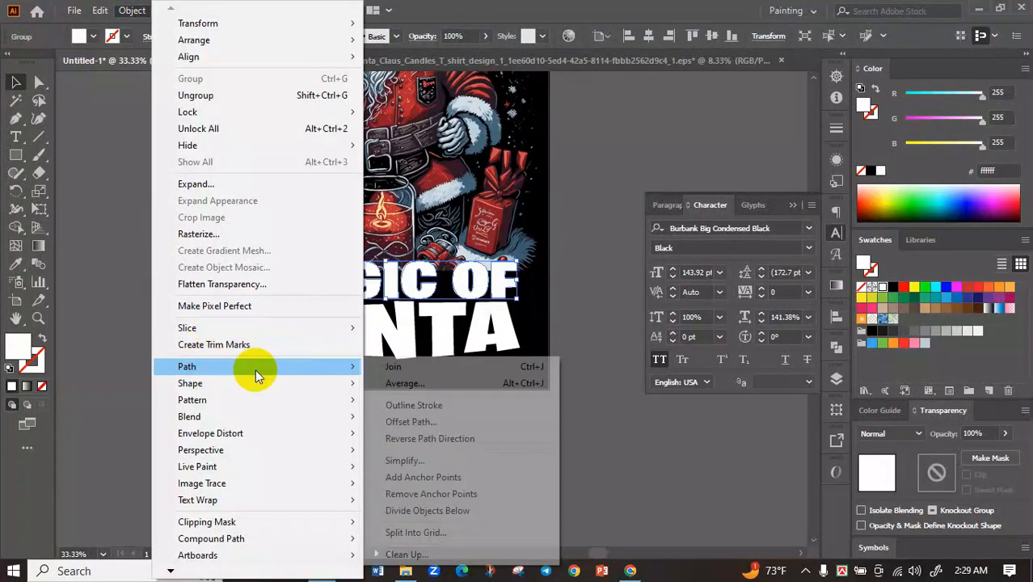
click(448, 422)
click(691, 450)
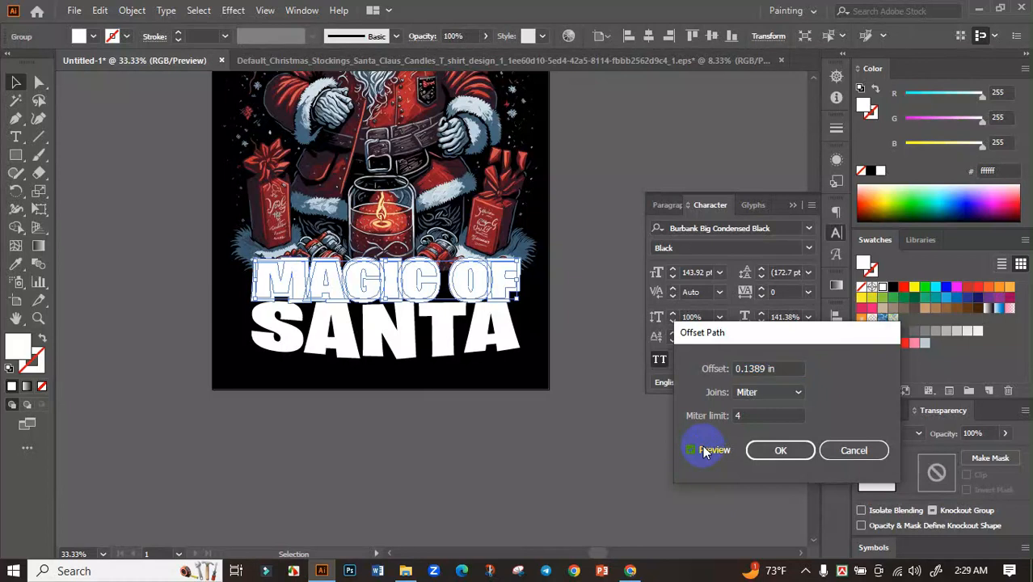
double_click(754, 370)
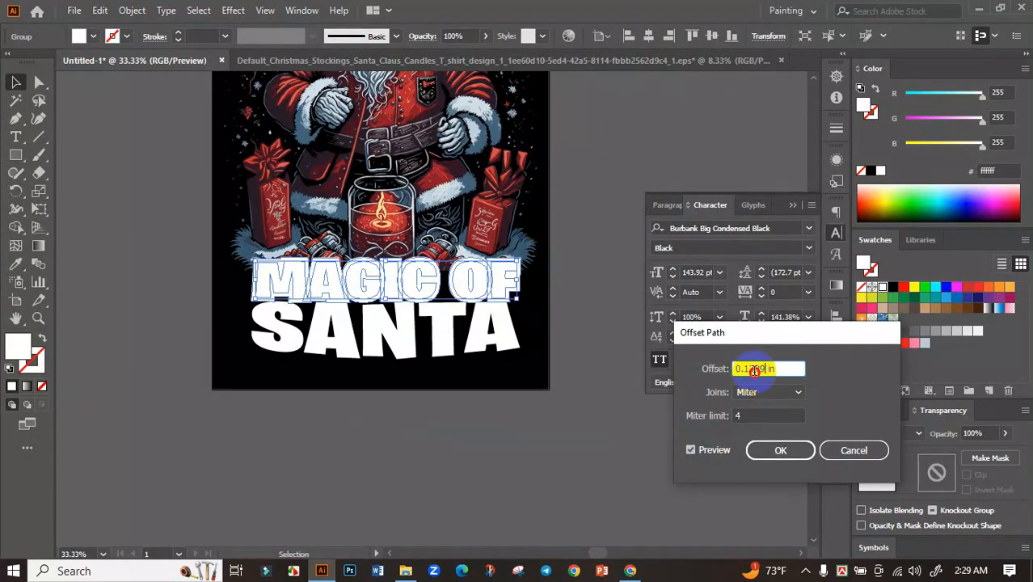
text(0.18)
click(691, 450)
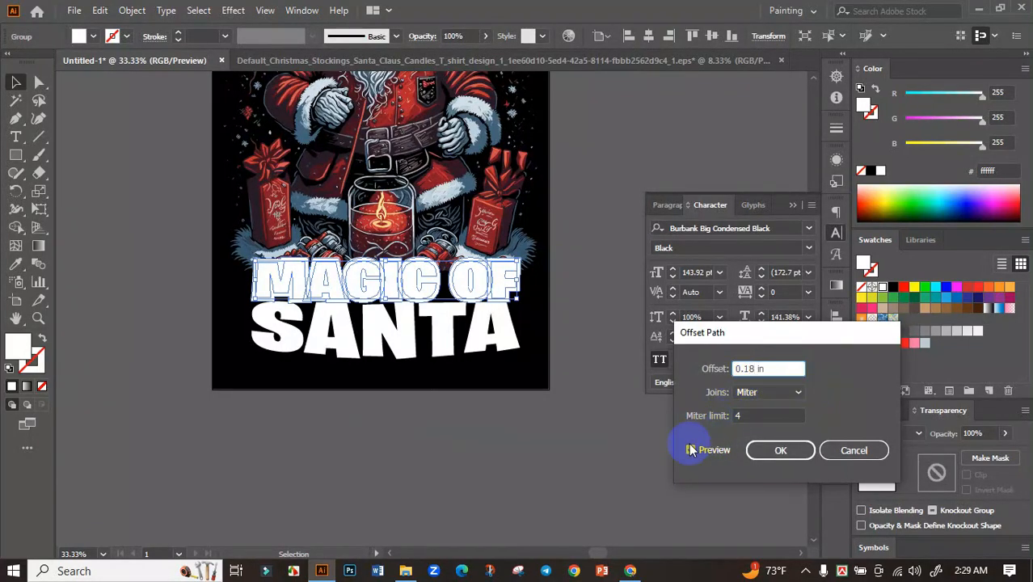
click(691, 450)
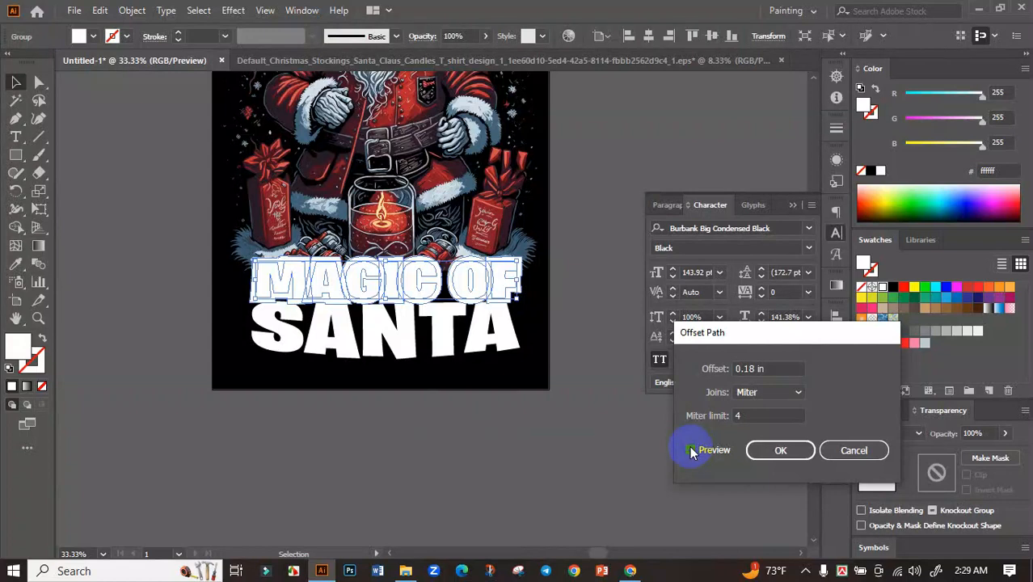
click(779, 449)
Cut the offset outline of MAGIC OF to the clipboard.
key(ctrl+minus)
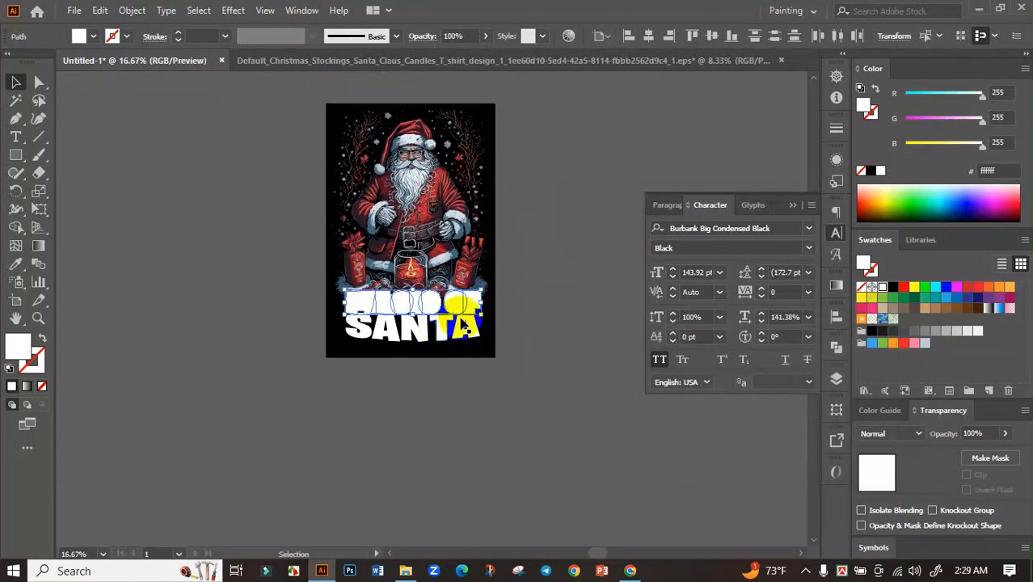
scroll(463, 326, up, 3)
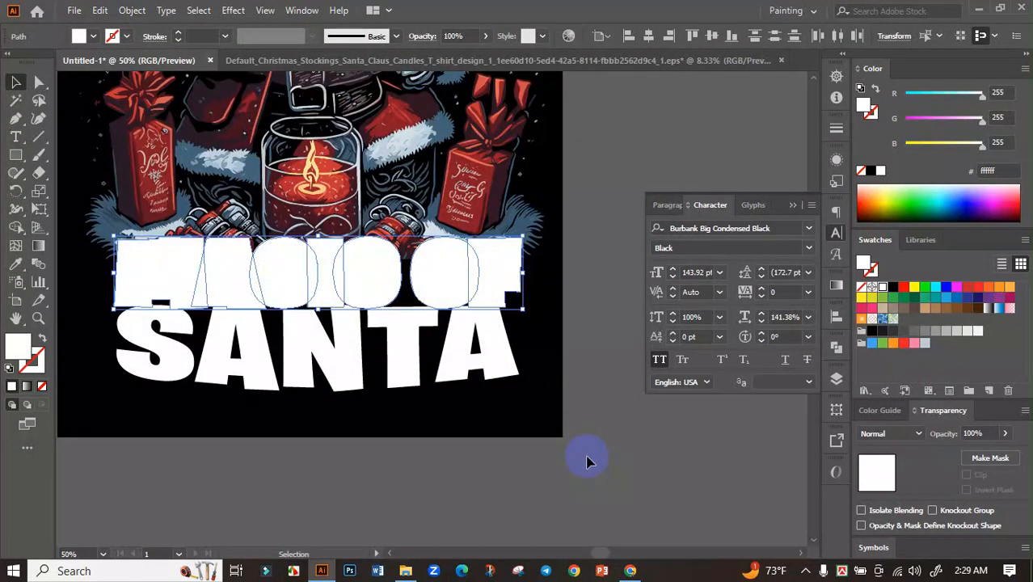
key(ctrl+x)
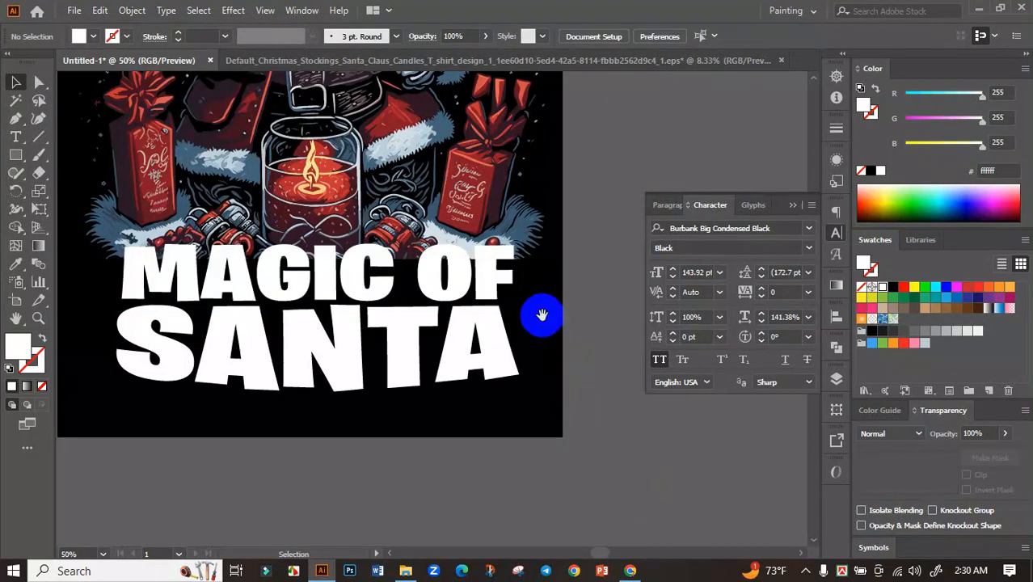
Add an opacity mask with Clip off to the Santa artwork and paste the MAGIC OF offset outline in place inside the mask.
drag(542, 314, 592, 433)
click(350, 301)
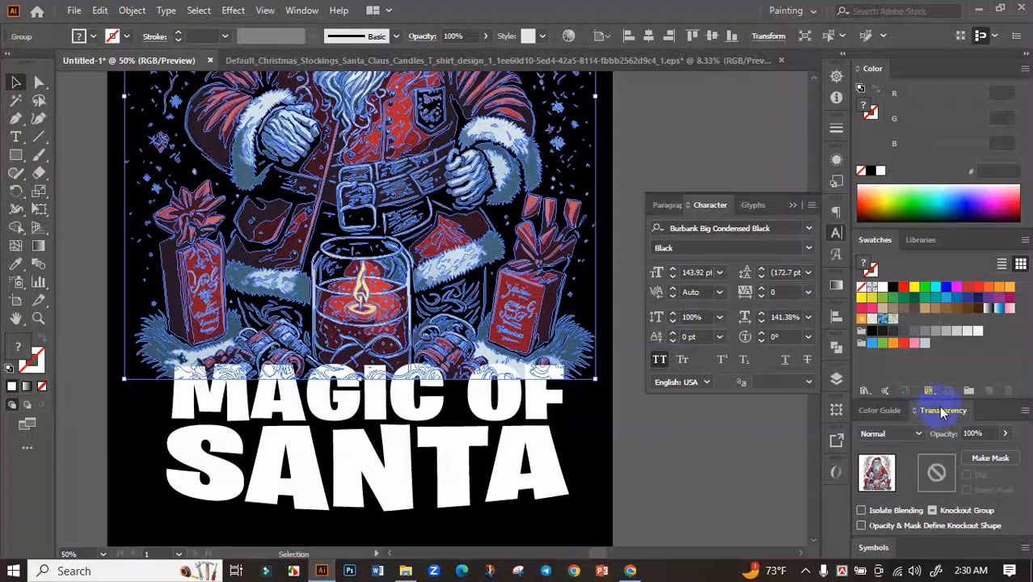
click(990, 458)
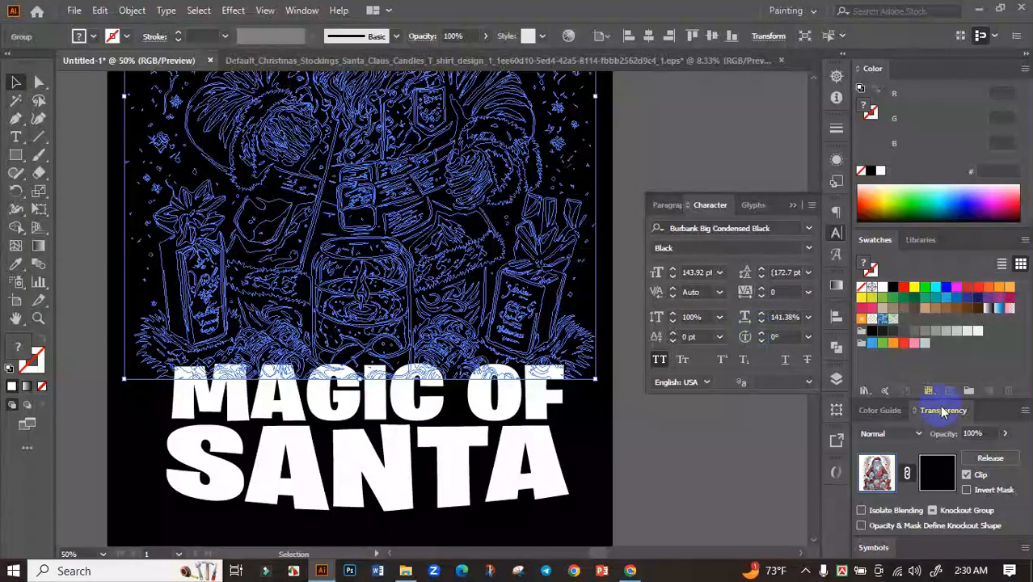
click(966, 474)
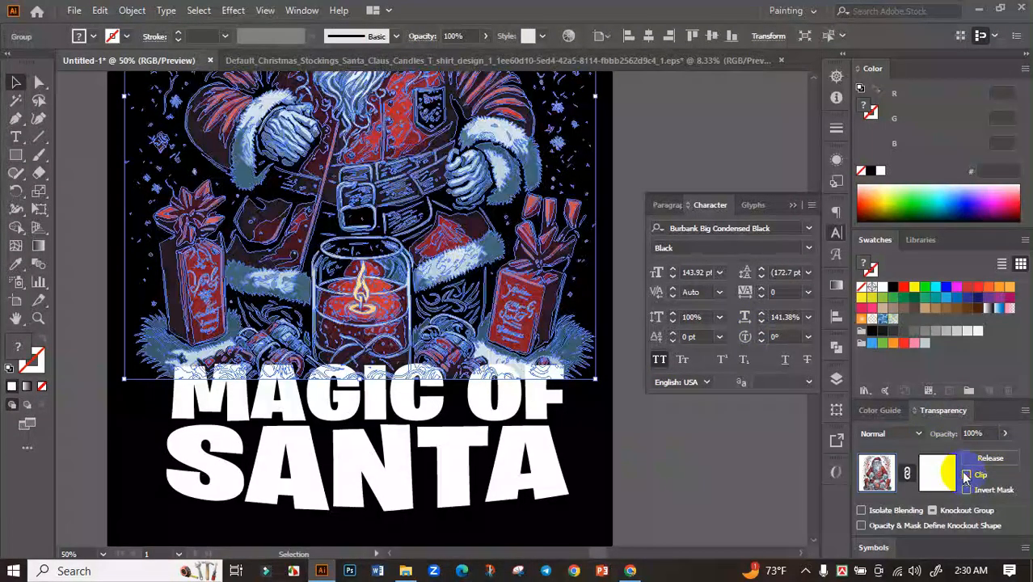
click(936, 473)
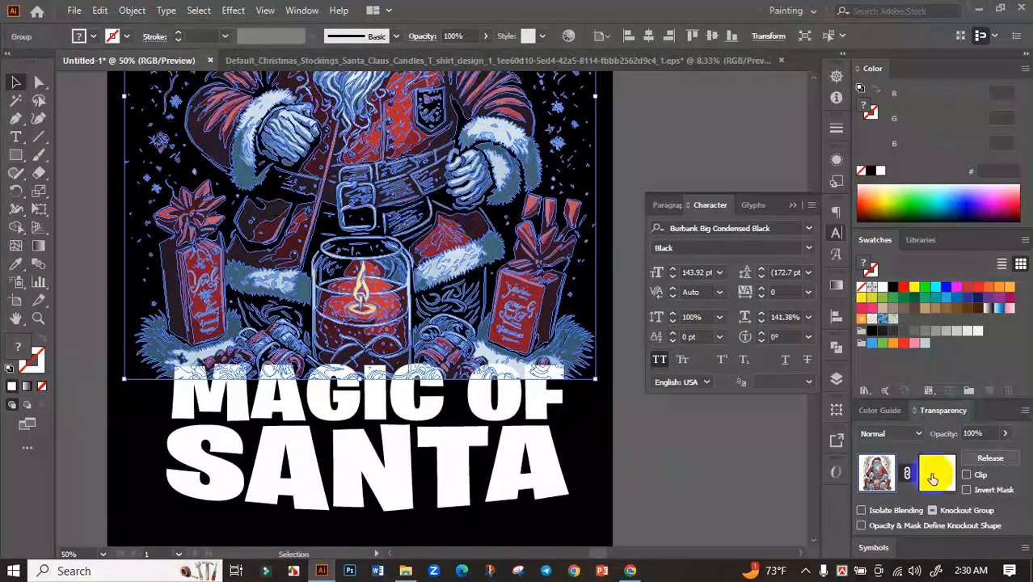
click(936, 473)
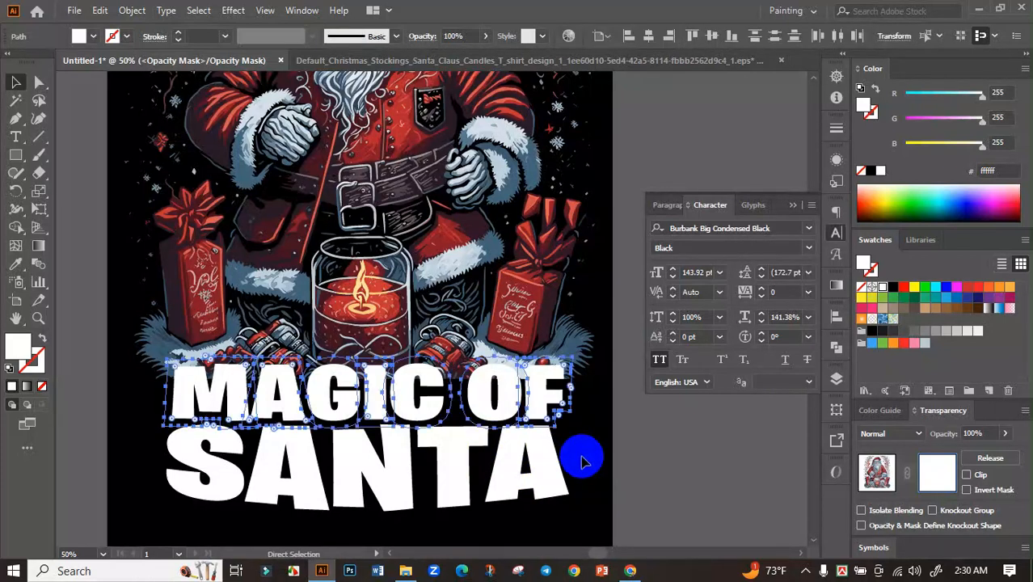
Fill the MAGIC OF offset outline in the opacity mask with black and stop editing the mask.
click(481, 380)
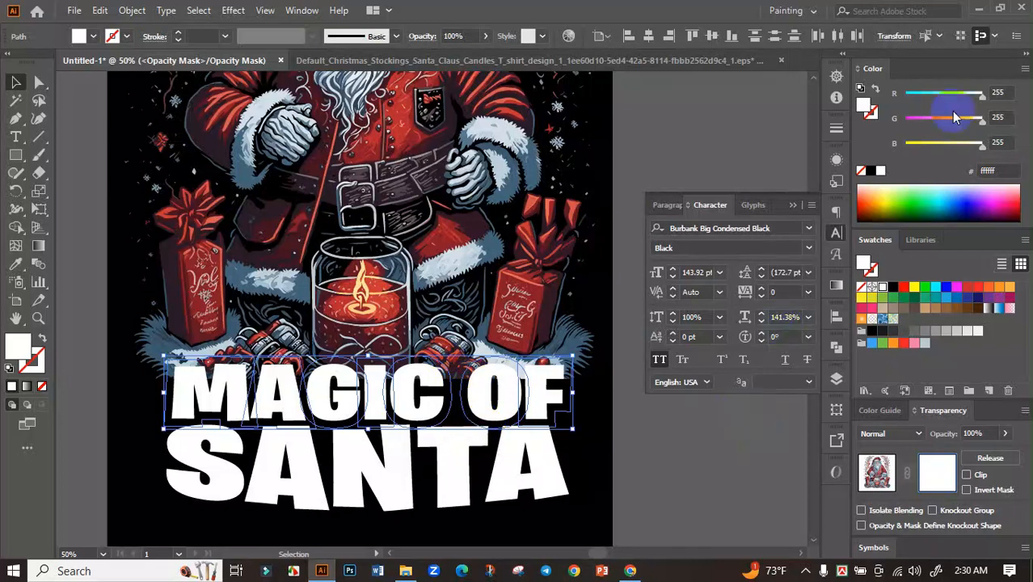
click(872, 173)
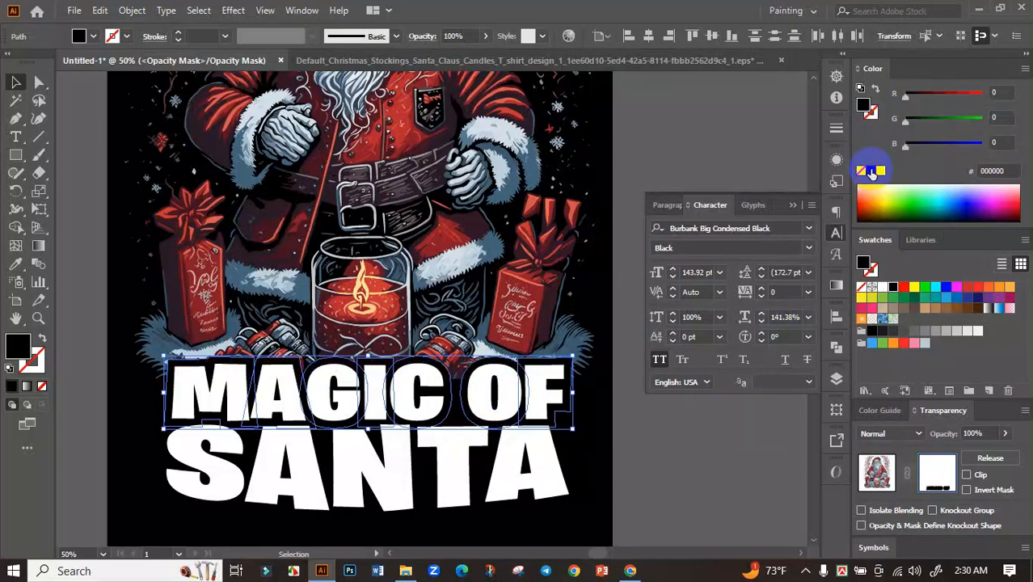
click(937, 480)
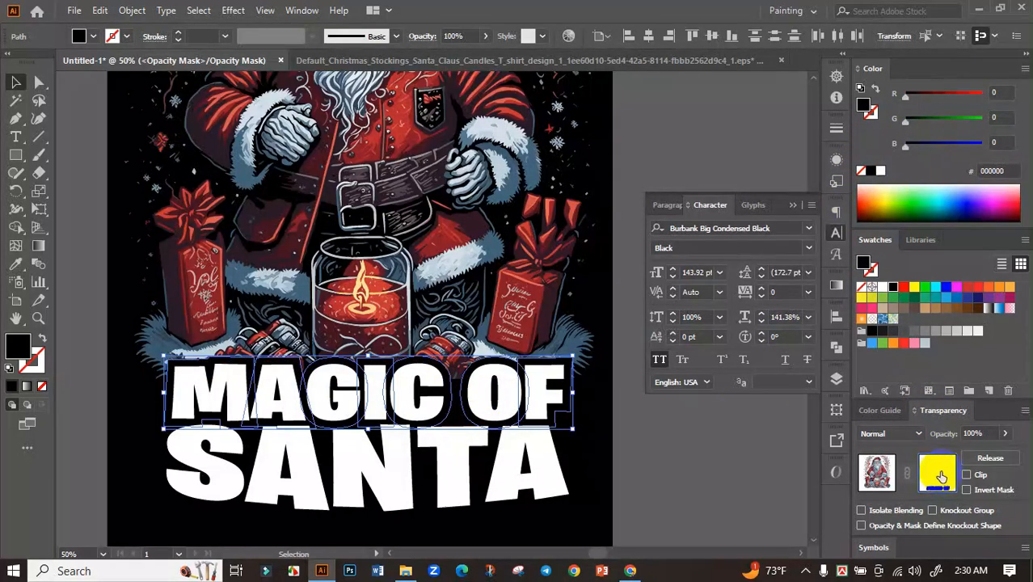
click(877, 472)
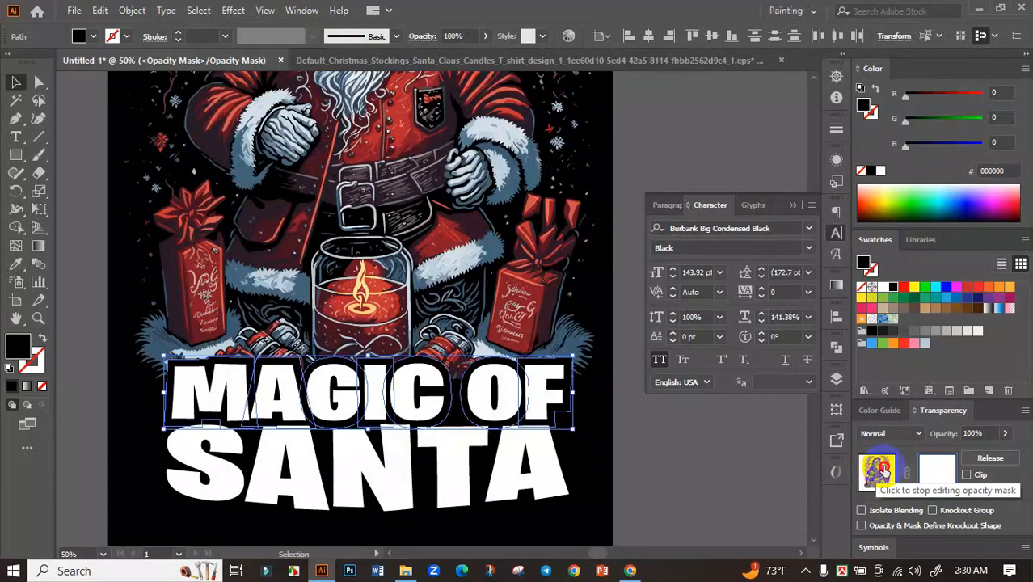
click(883, 471)
click(658, 169)
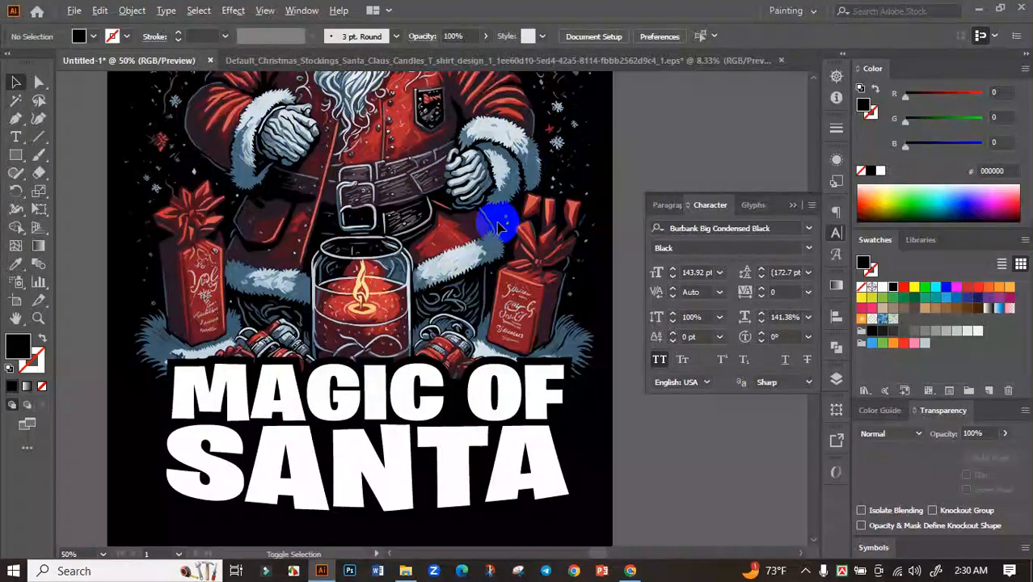
scroll(499, 227, down, 2)
drag(550, 302, 527, 326)
scroll(389, 338, up, 3)
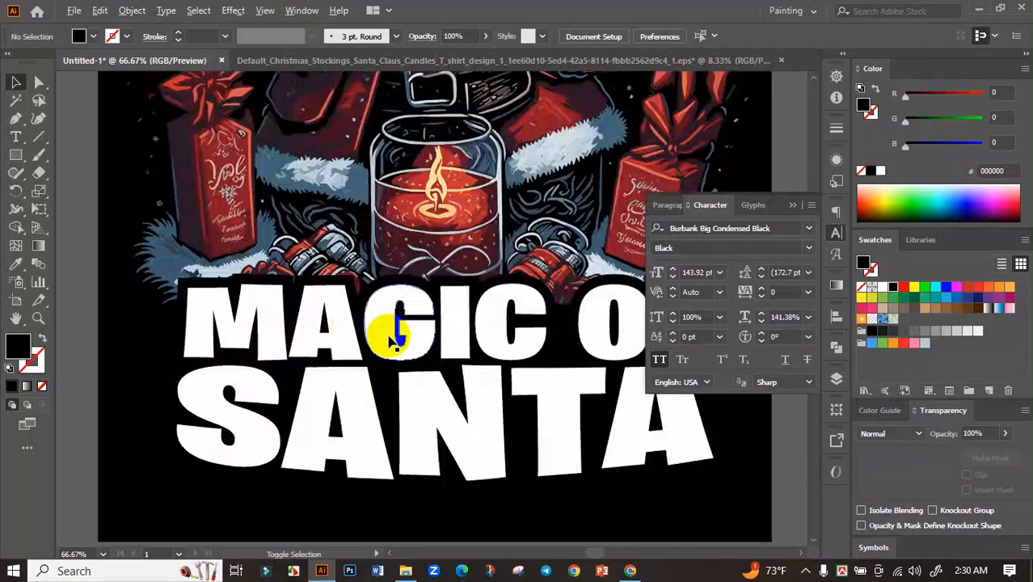
scroll(231, 293, down, 2)
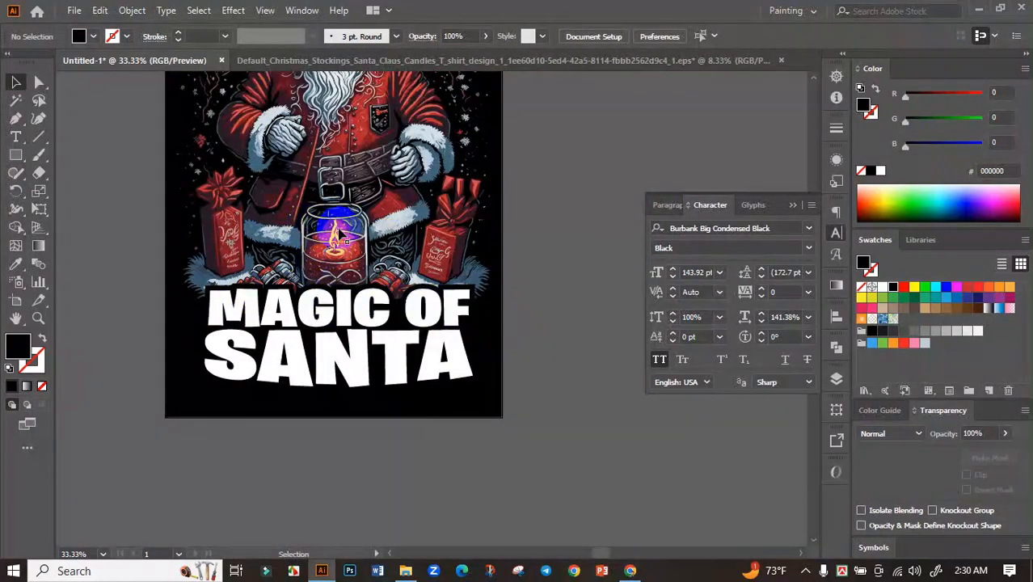
scroll(527, 292, up, 4)
scroll(532, 292, down, 2)
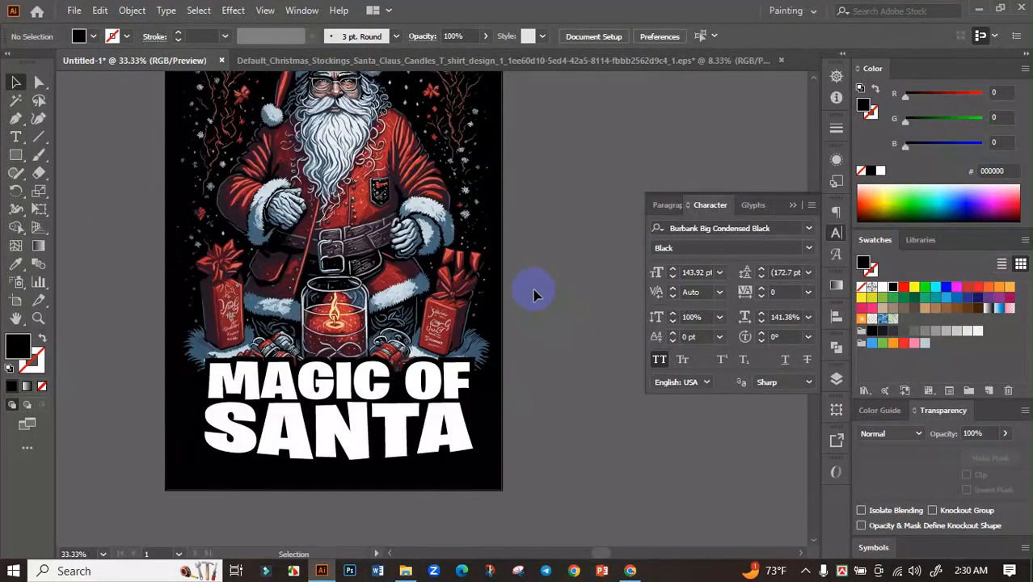
Recolor MAGIC OF with the off-white e6edf1 sampled from the Santa artwork.
click(364, 368)
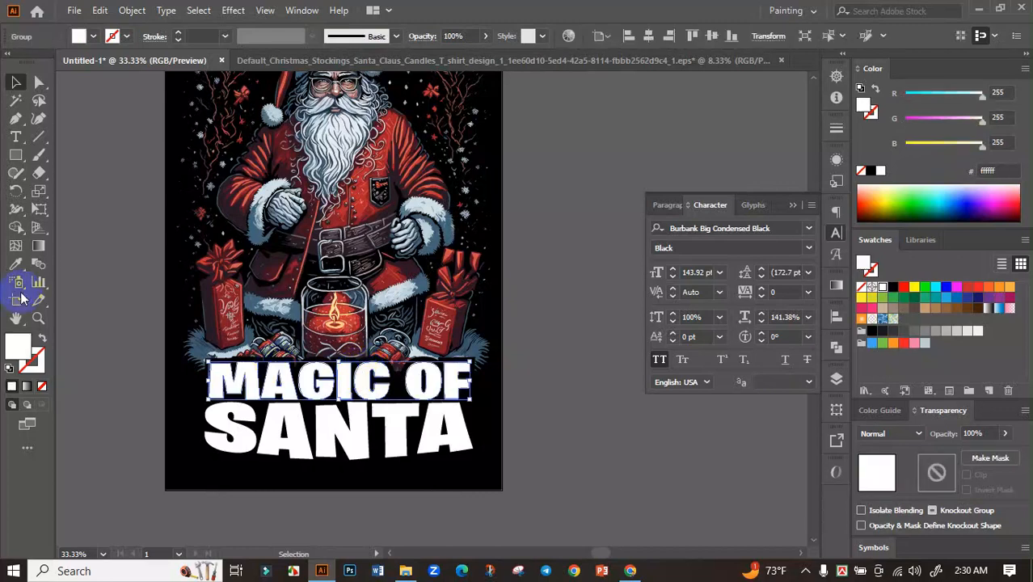
click(15, 268)
scroll(292, 170, up, 4)
drag(475, 98, 359, 214)
click(389, 103)
key(ctrl+0)
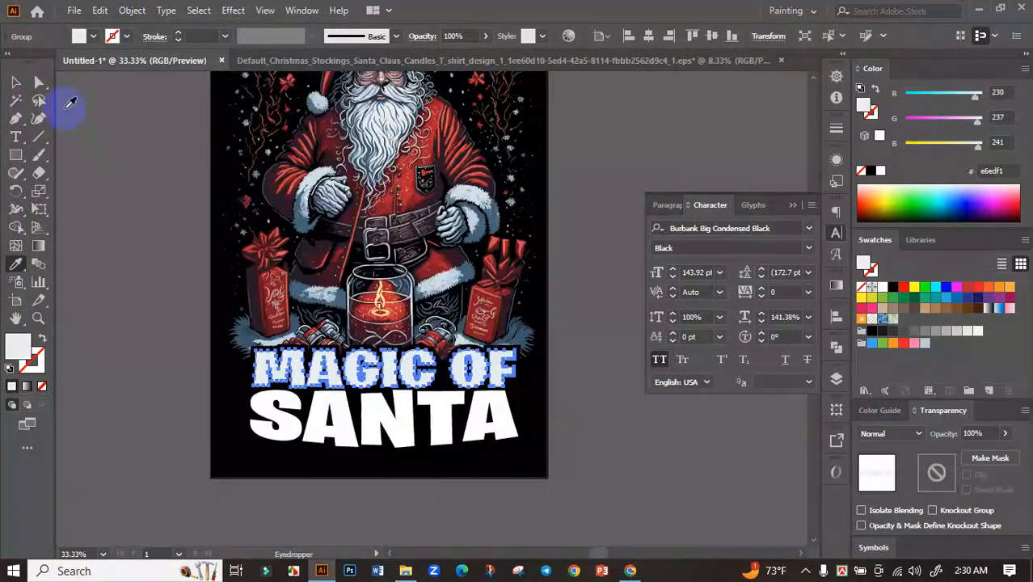
click(16, 83)
click(141, 194)
Try the candle flame's pale yellow fee196 and the candle jar's red b6272b as the fill of SANTA.
click(377, 412)
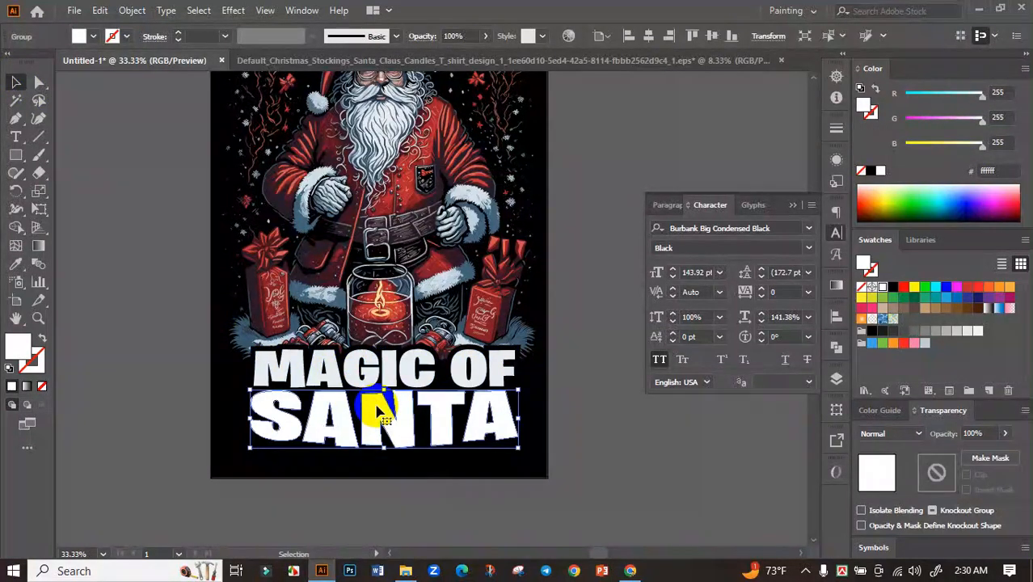
click(14, 262)
scroll(364, 292, up, 5)
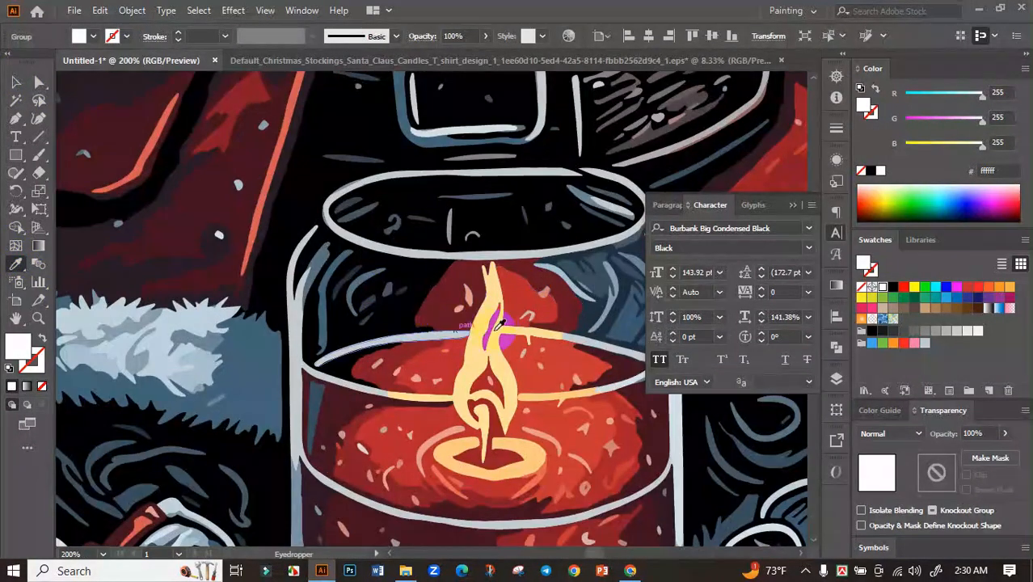
click(497, 291)
scroll(495, 289, down, 2)
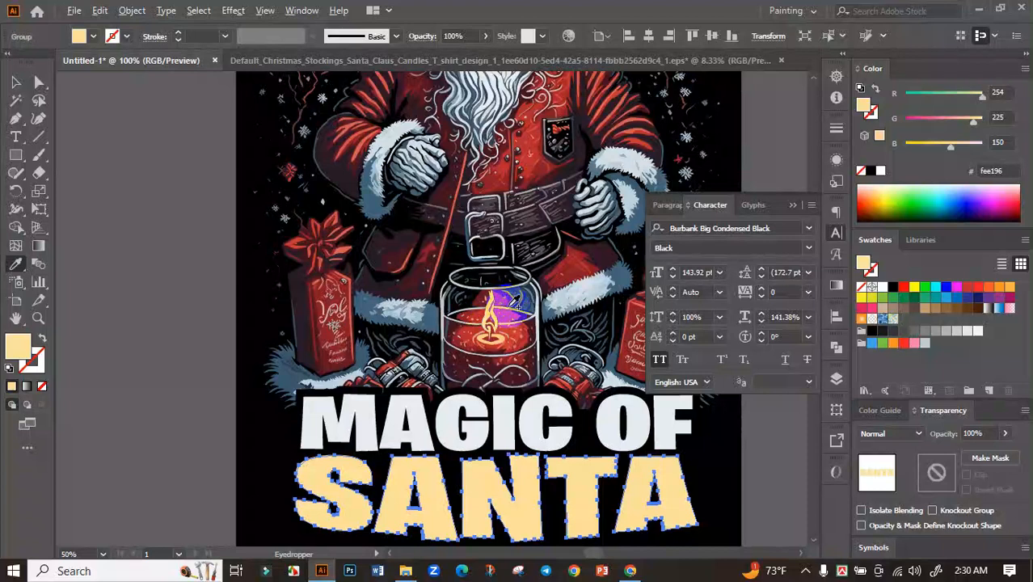
scroll(485, 283, up, 2)
click(472, 273)
scroll(468, 265, down, 1)
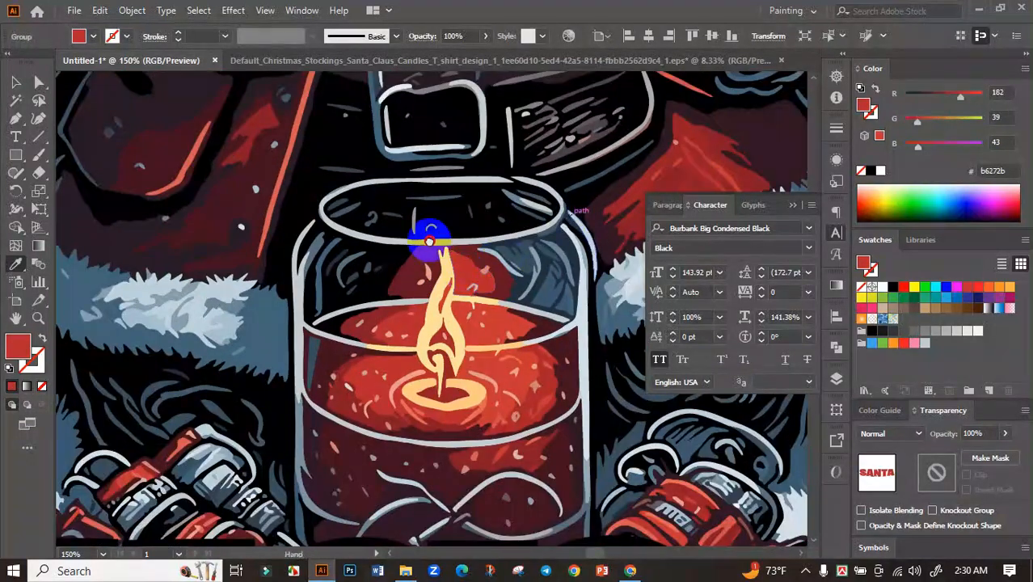
Recolor SANTA with the red c53431 sampled from a highlight streak on Santa's coat.
scroll(428, 230, right, 3)
scroll(488, 176, up, 3)
click(473, 227)
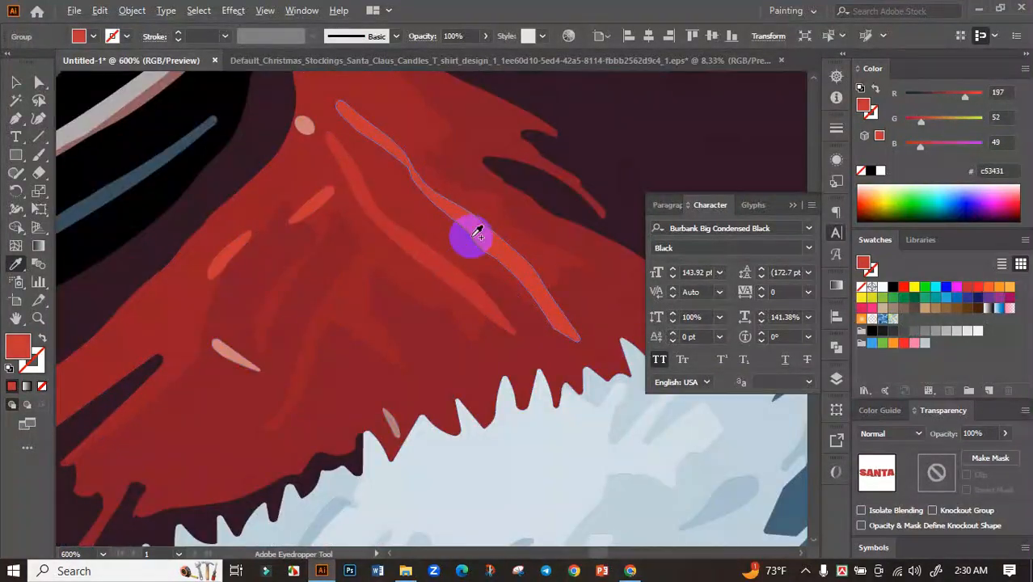
scroll(473, 231, down, 4)
click(16, 81)
scroll(252, 180, down, 3)
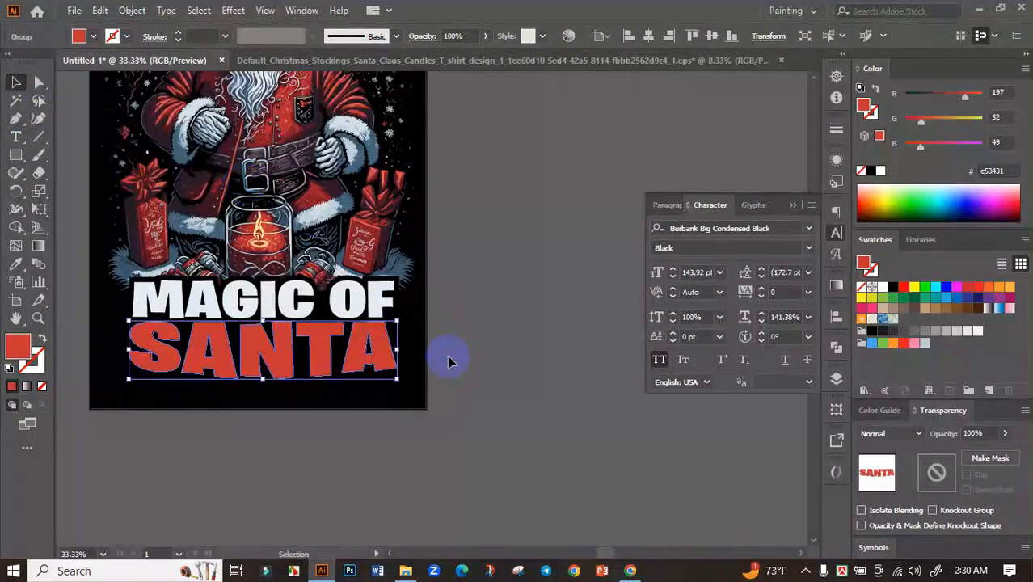
click(482, 366)
drag(482, 366, 515, 402)
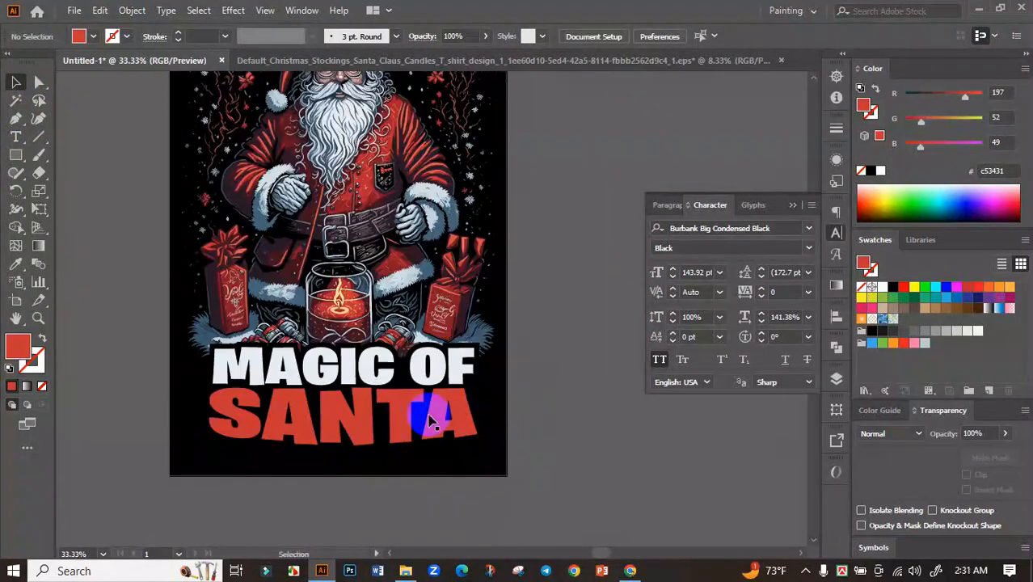
Brighten the SANTA fill by setting its red value to 245 and green value to 48.
click(343, 416)
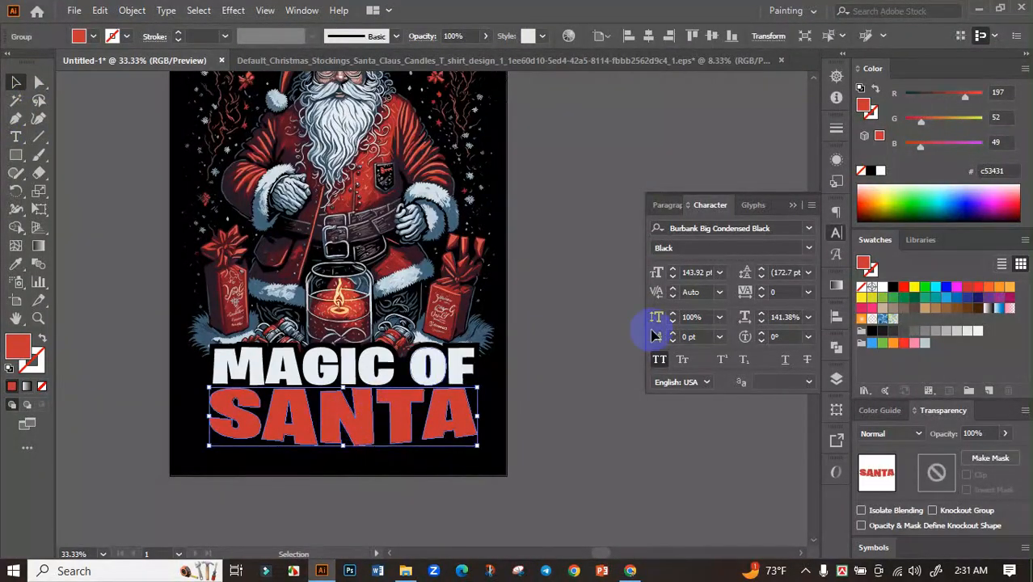
drag(915, 124, 922, 128)
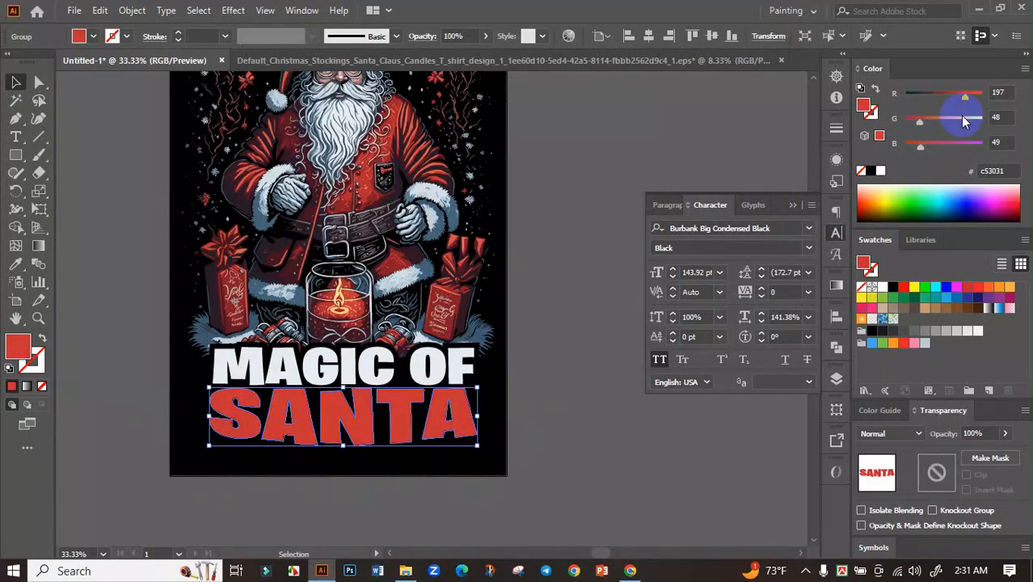
drag(966, 97, 980, 94)
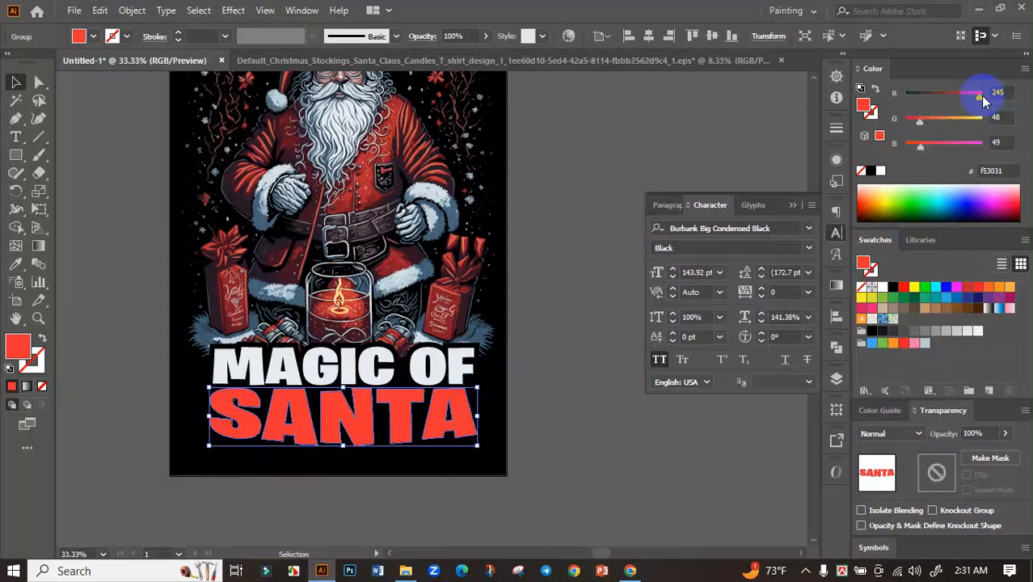
click(581, 307)
scroll(549, 336, down, 2)
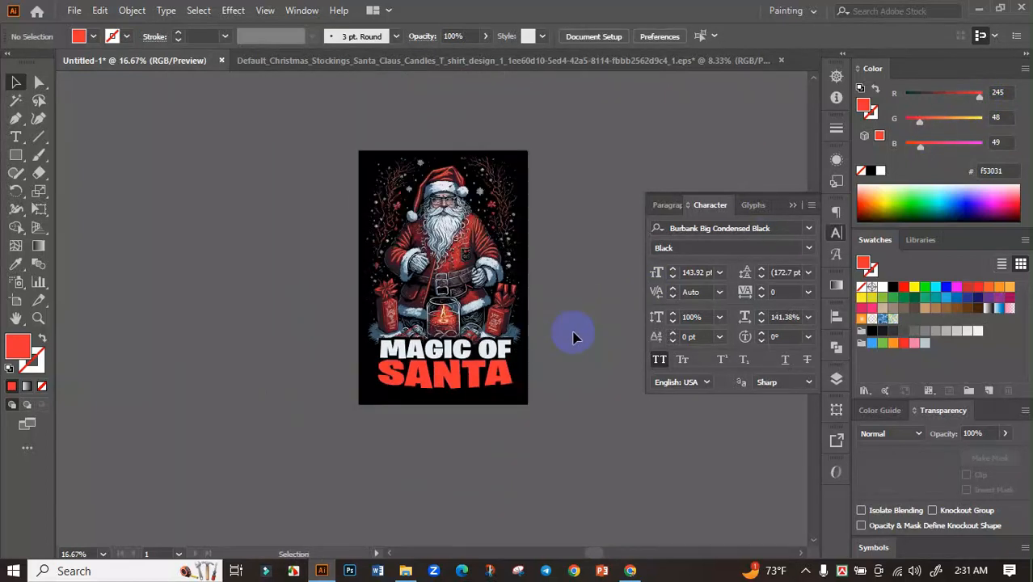
Ungroup the SANTA lettering completely and combine its letters into one compound path.
drag(569, 340, 536, 374)
scroll(458, 437, up, 2)
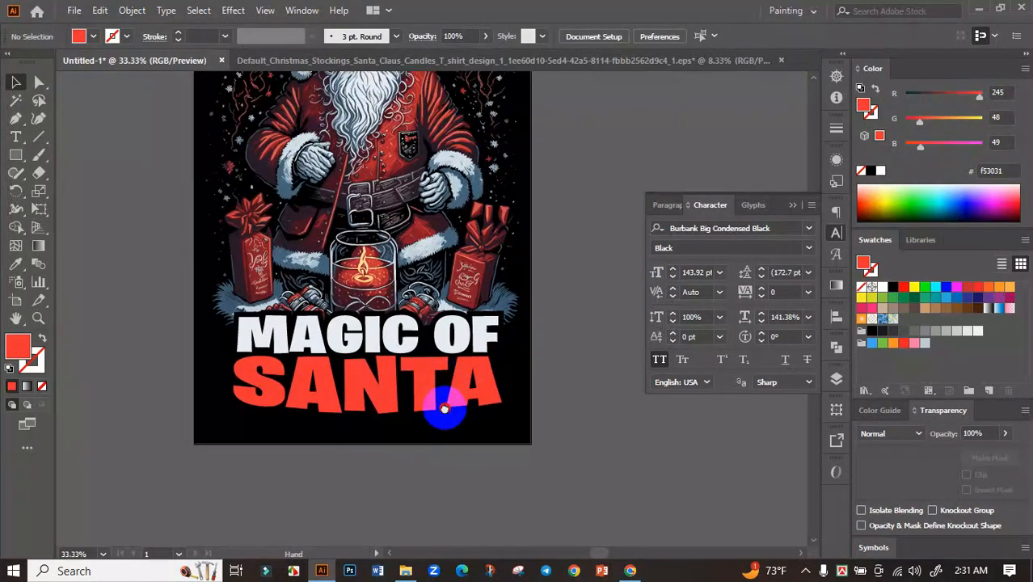
scroll(421, 417, up, 1)
click(449, 431)
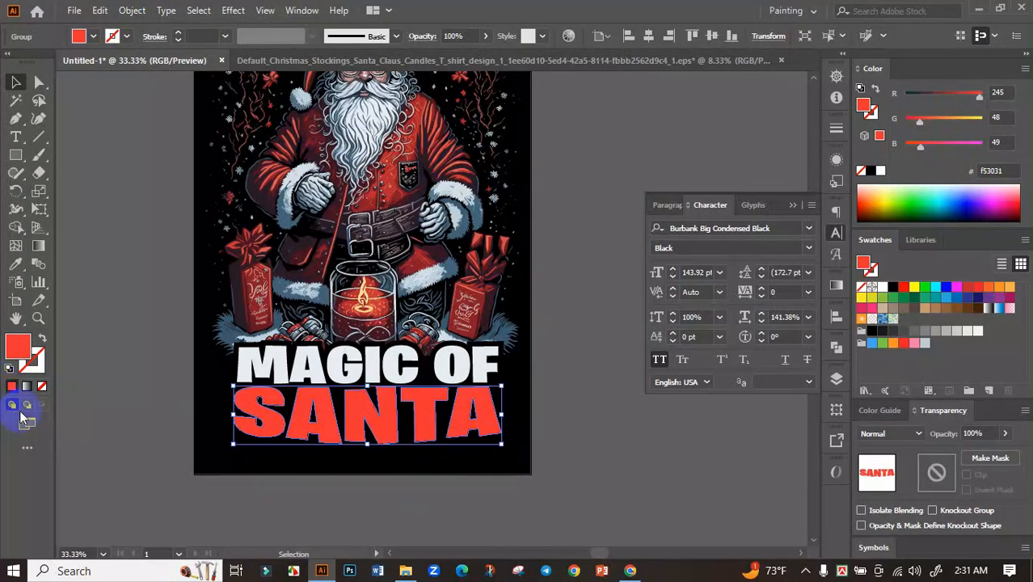
key(ctrl+shift+g)
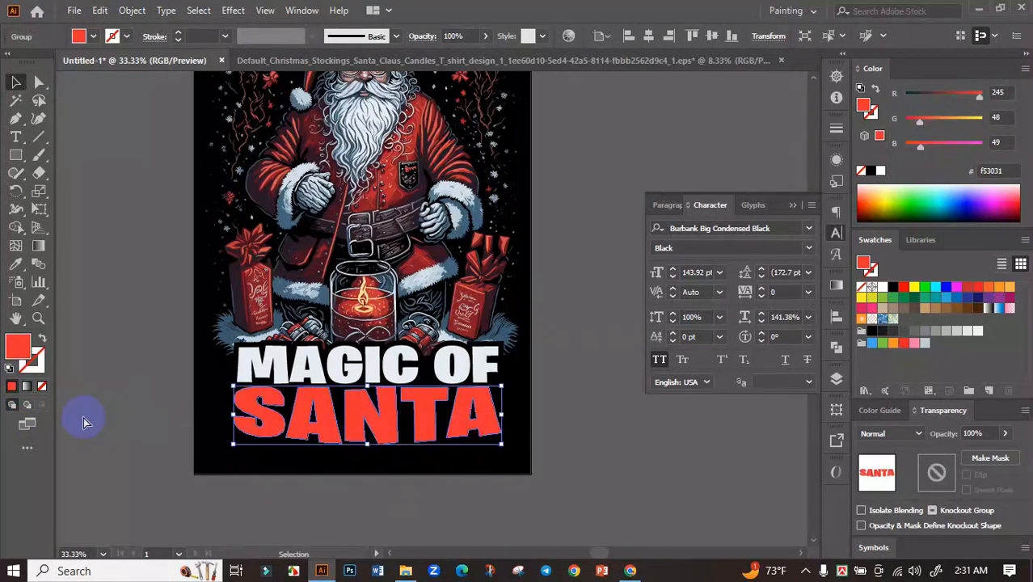
key(ctrl+shift+g)
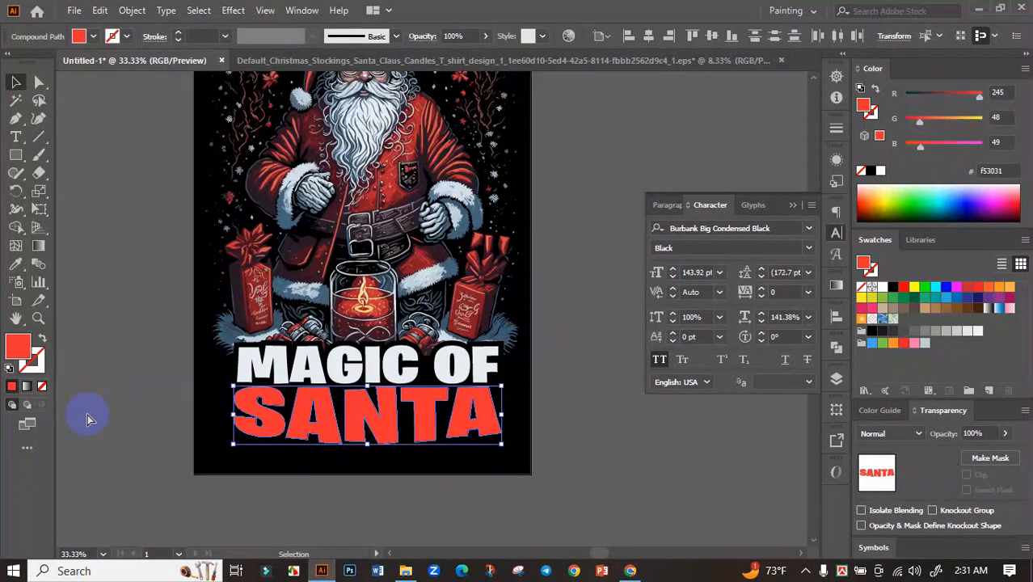
key(ctrl+8)
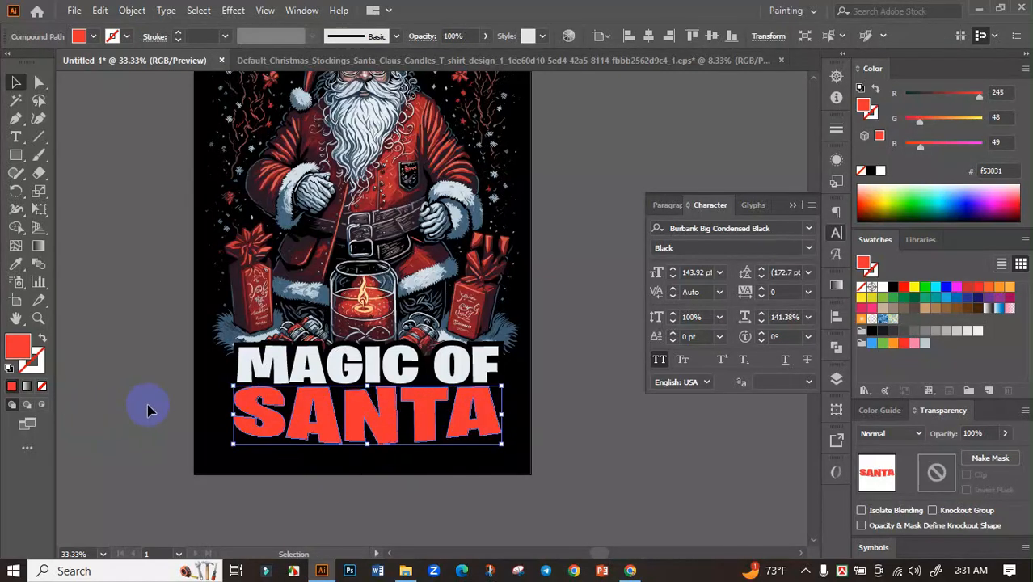
drag(389, 412, 320, 453)
key(ctrl+z)
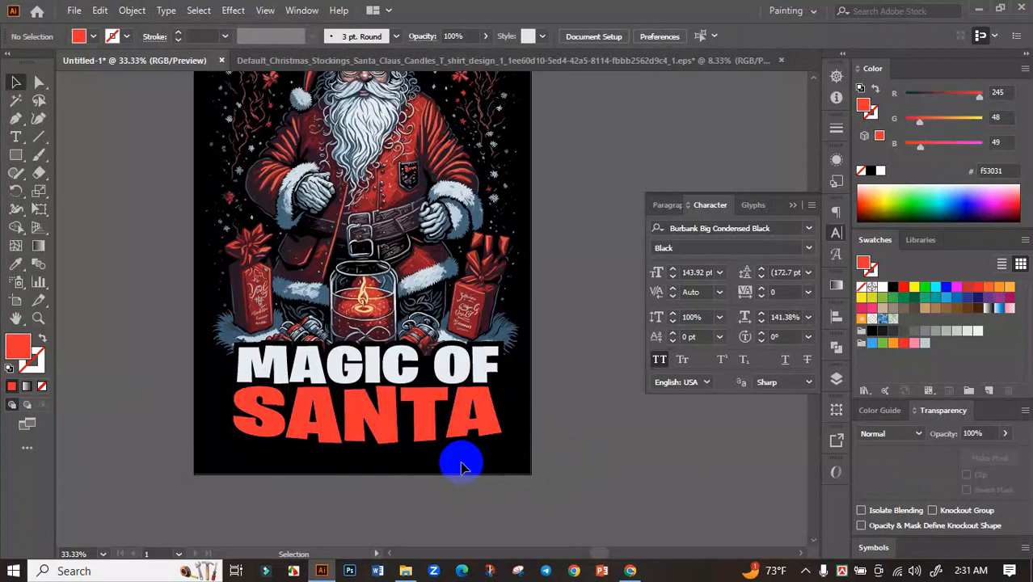
Turn on Draw Inside mode for the SANTA compound path.
scroll(461, 461, down, 2)
scroll(438, 484, up, 3)
click(631, 471)
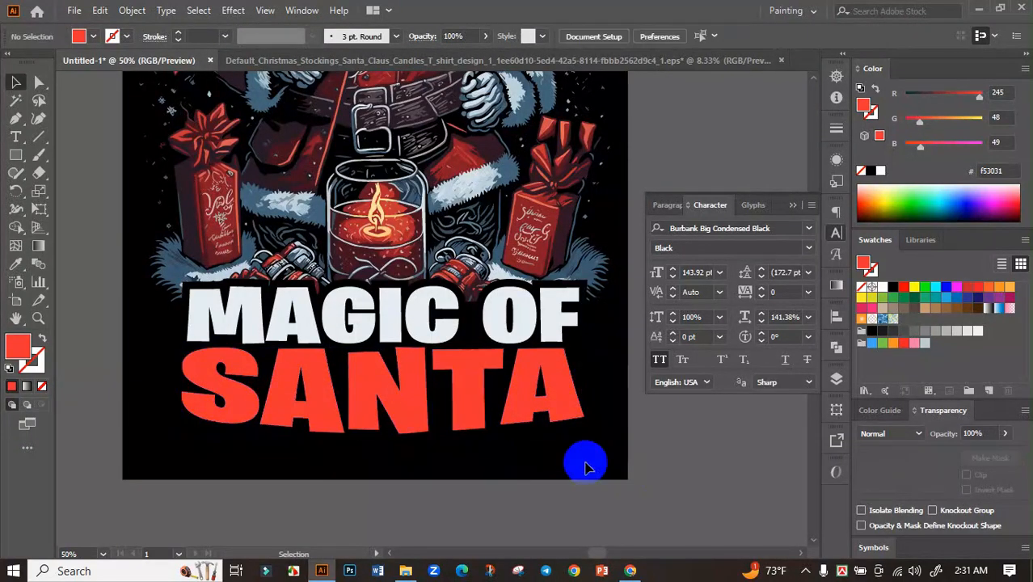
click(265, 392)
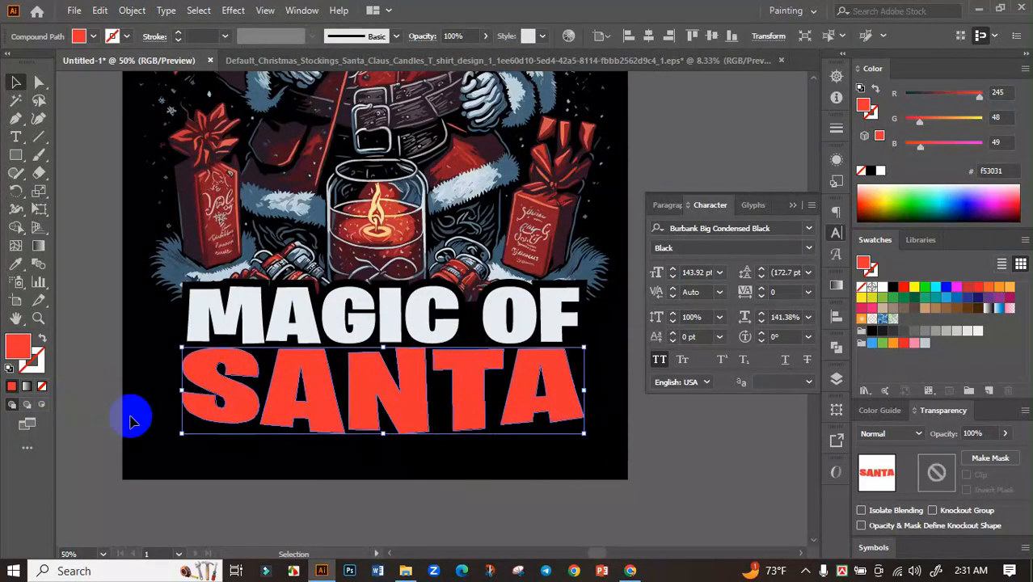
click(42, 404)
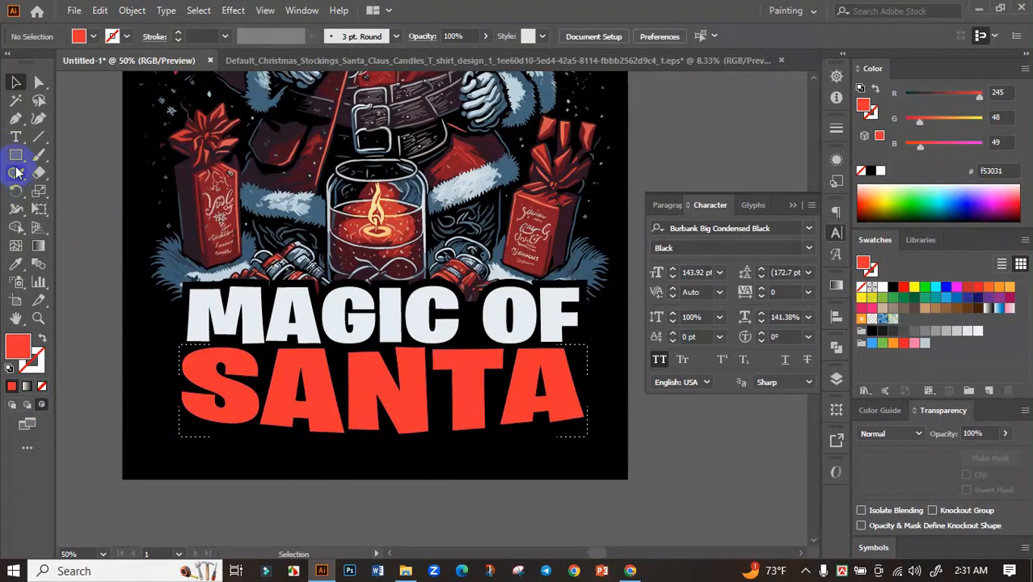
Sample the darker red c53431 from the gift's ribbon as the fill for new shapes.
drag(12, 171, 84, 193)
click(15, 263)
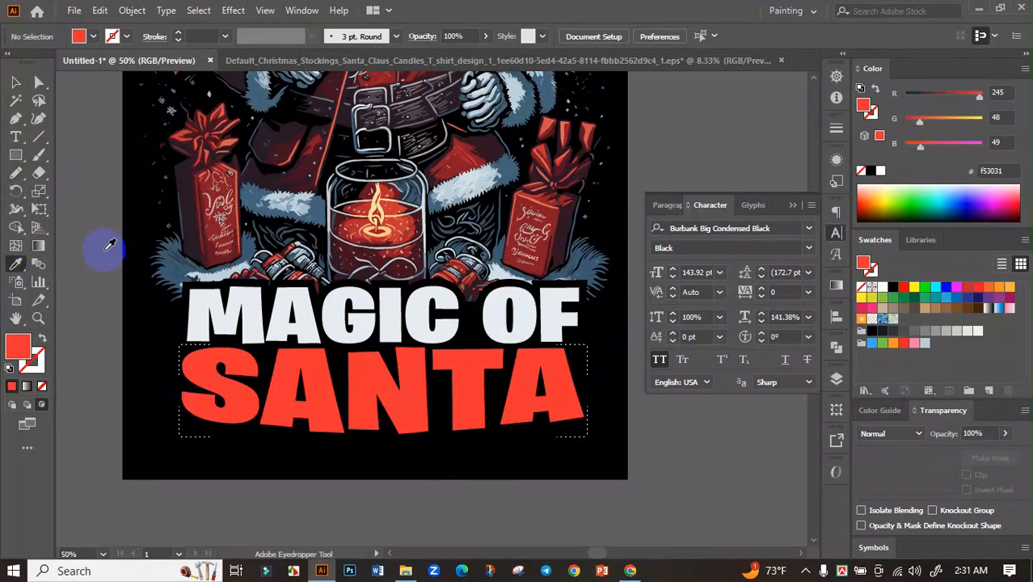
scroll(554, 139, up, 4)
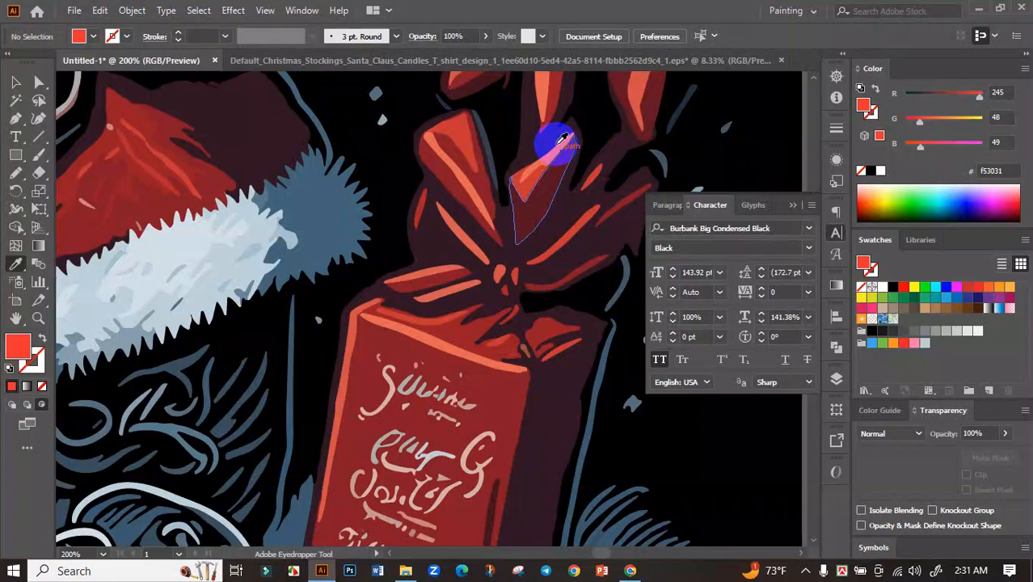
click(461, 127)
scroll(537, 260, down, 3)
scroll(549, 315, down, 3)
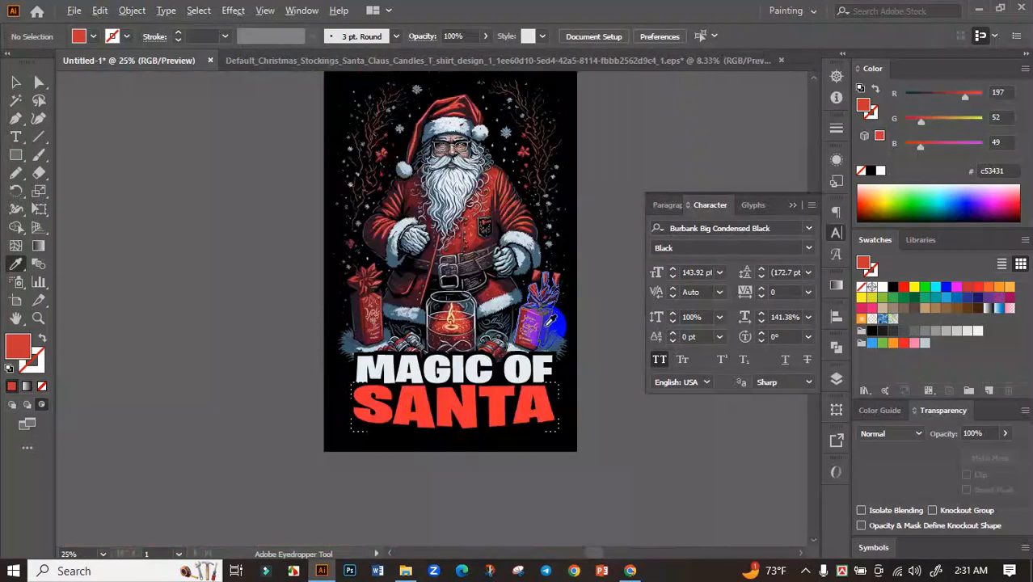
scroll(418, 423, up, 2)
Draw a closed wavy shape with the Pencil tool over the lower half of the SANTA letters.
click(16, 172)
mouse_move(249, 286)
mouse_down()
mouse_move(105, 314)
mouse_move(143, 298)
mouse_move(211, 293)
mouse_move(340, 304)
mouse_move(417, 274)
mouse_move(574, 288)
mouse_move(587, 331)
mouse_move(266, 414)
mouse_move(150, 363)
mouse_move(97, 307)
mouse_up()
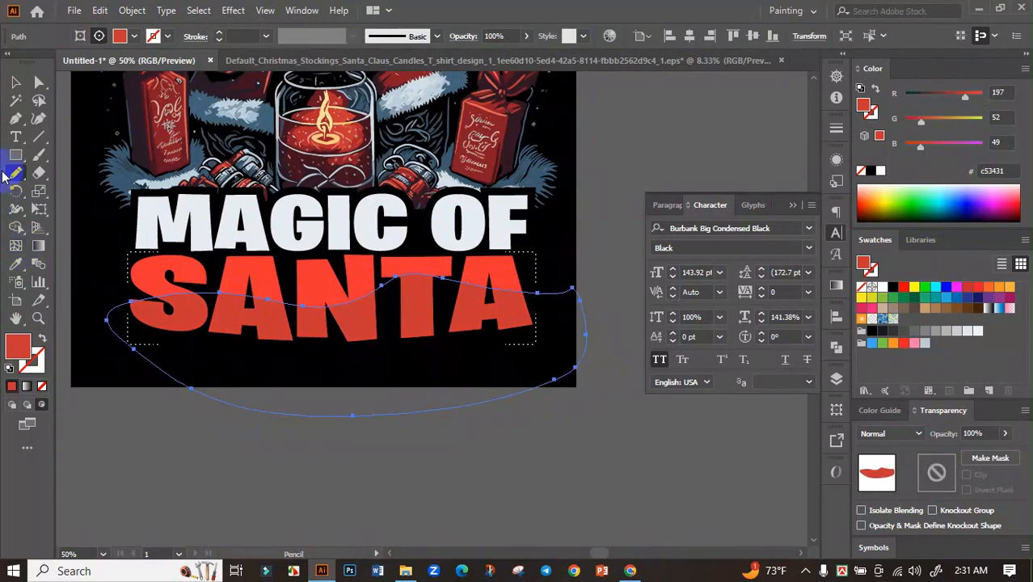
key(ctrl+shift+a)
mouse_move(99, 320)
mouse_down()
mouse_move(151, 292)
mouse_move(281, 335)
mouse_move(397, 293)
mouse_move(554, 308)
mouse_move(482, 375)
mouse_move(149, 401)
mouse_move(98, 314)
mouse_up()
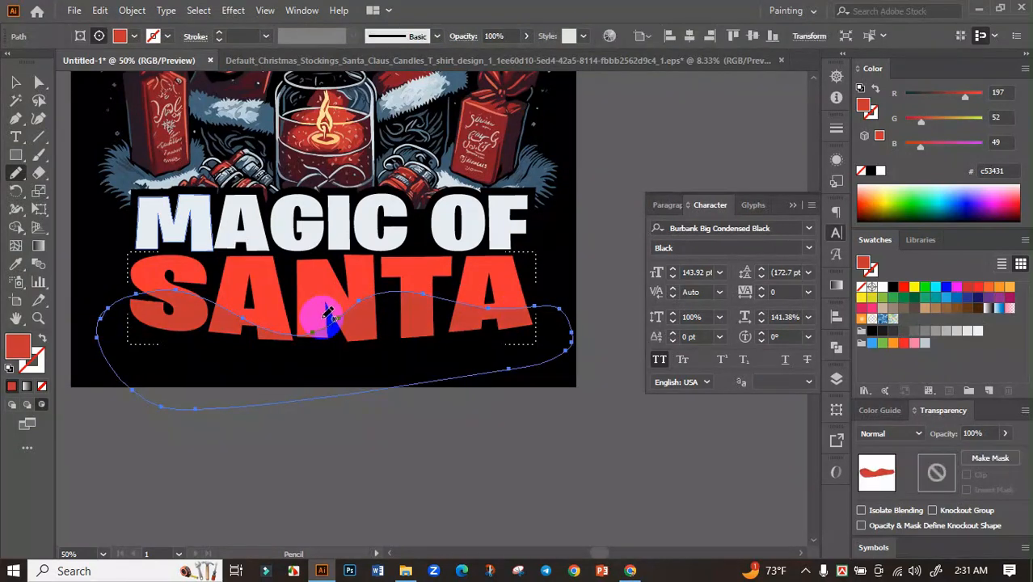
Try the gift box's dark red 861b25 as the fill of the wavy shape in the SANTA letters.
click(15, 264)
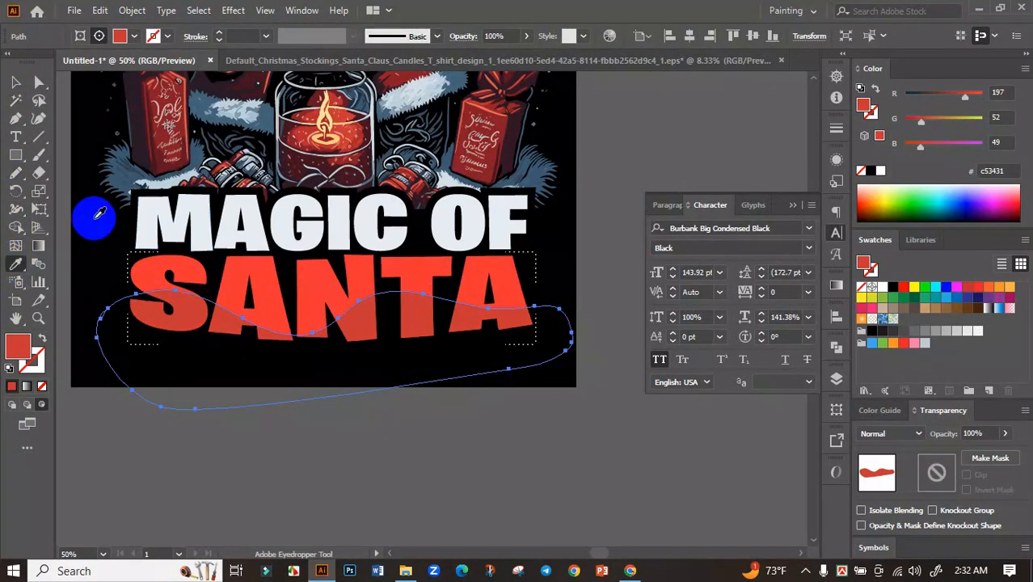
scroll(338, 129, up, 3)
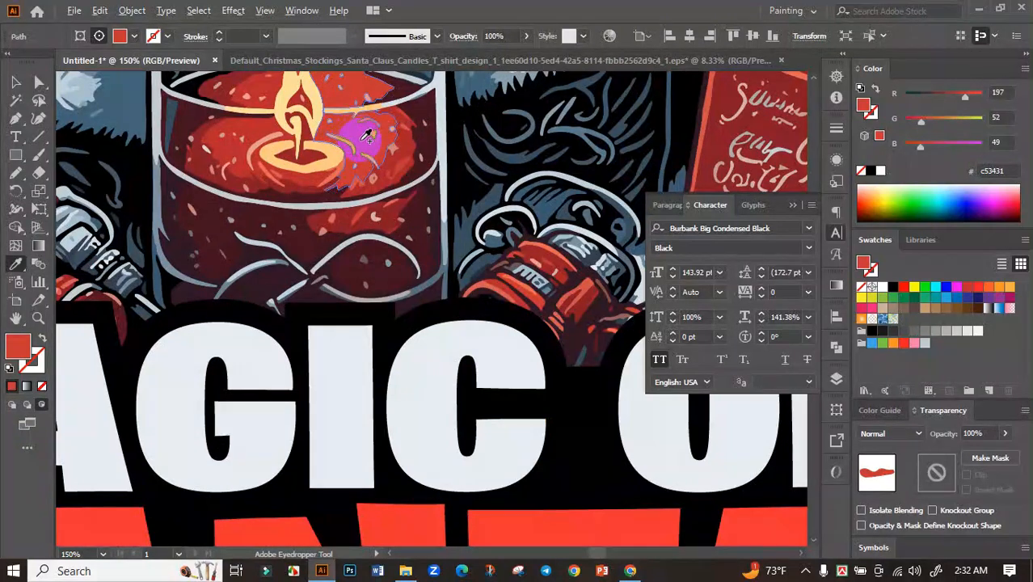
scroll(366, 135, down, 2)
click(527, 105)
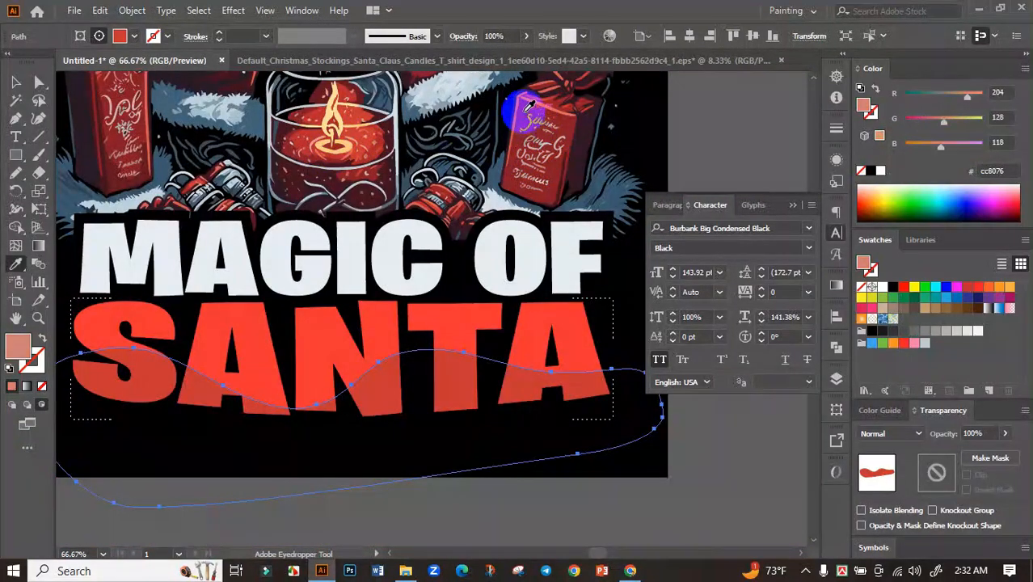
click(525, 114)
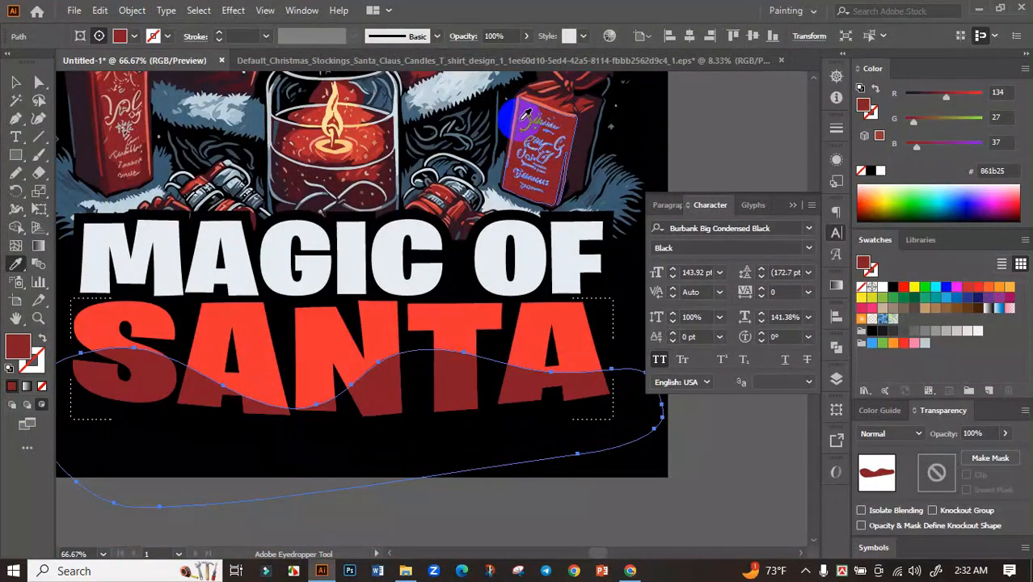
Sample the gift's red 951e26 for the wavy shape's fill and raise its red value to 189, giving bd1e26.
scroll(525, 116, up, 2)
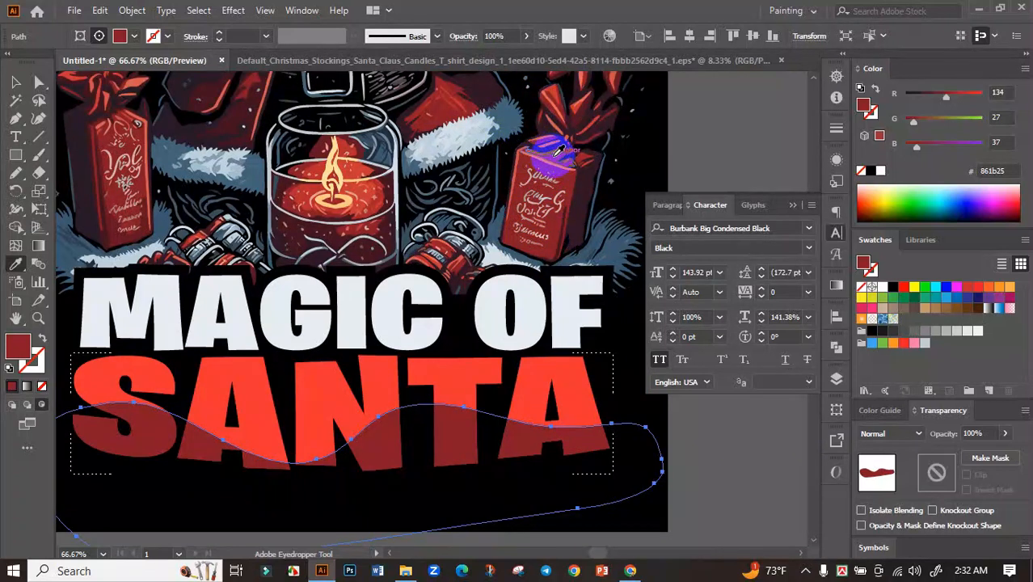
scroll(557, 147, up, 4)
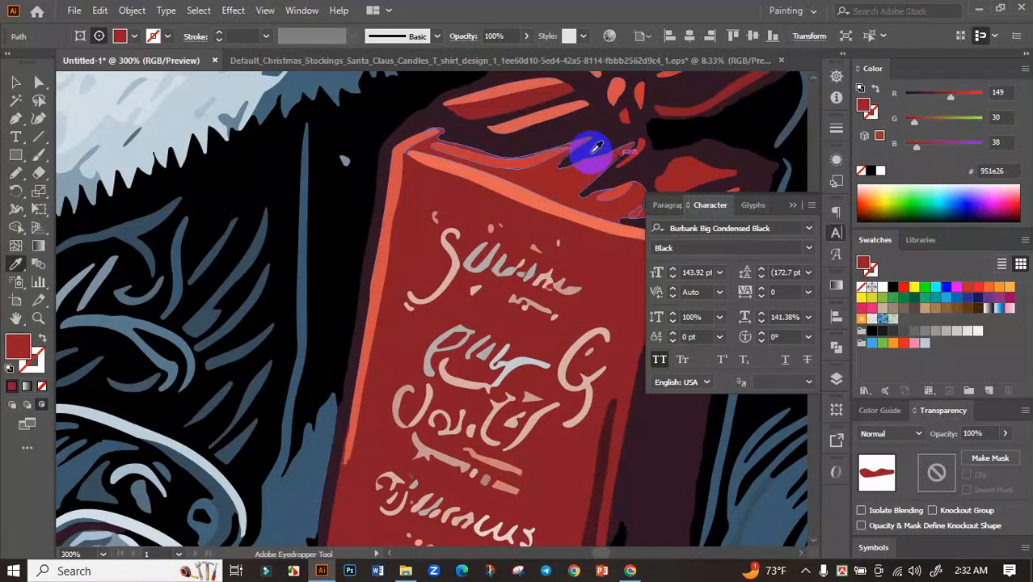
drag(960, 96, 962, 97)
scroll(388, 242, down, 4)
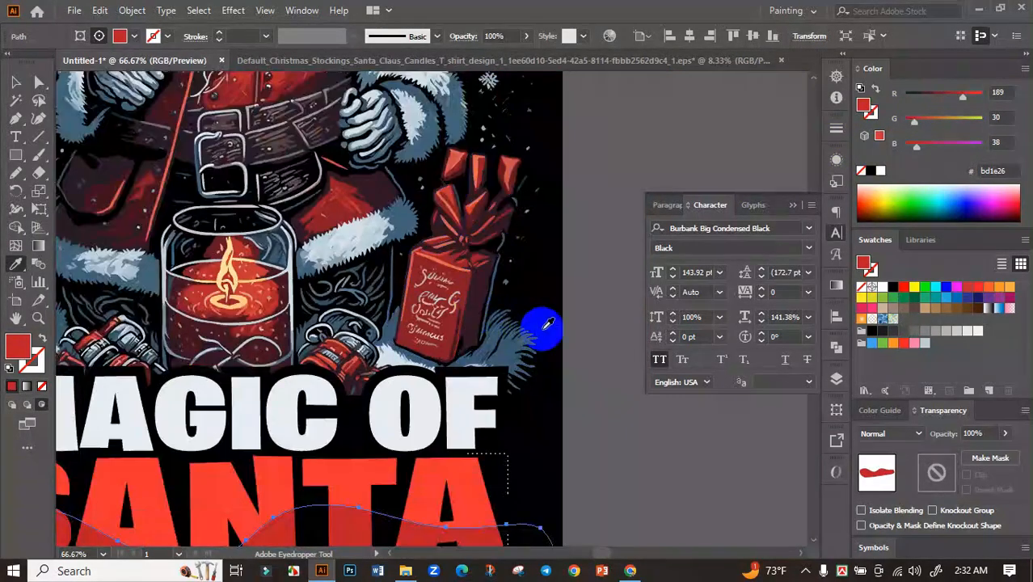
scroll(547, 323, down, 2)
Deselect the wavy shape and switch from Draw Inside back to Draw Normal mode.
click(15, 82)
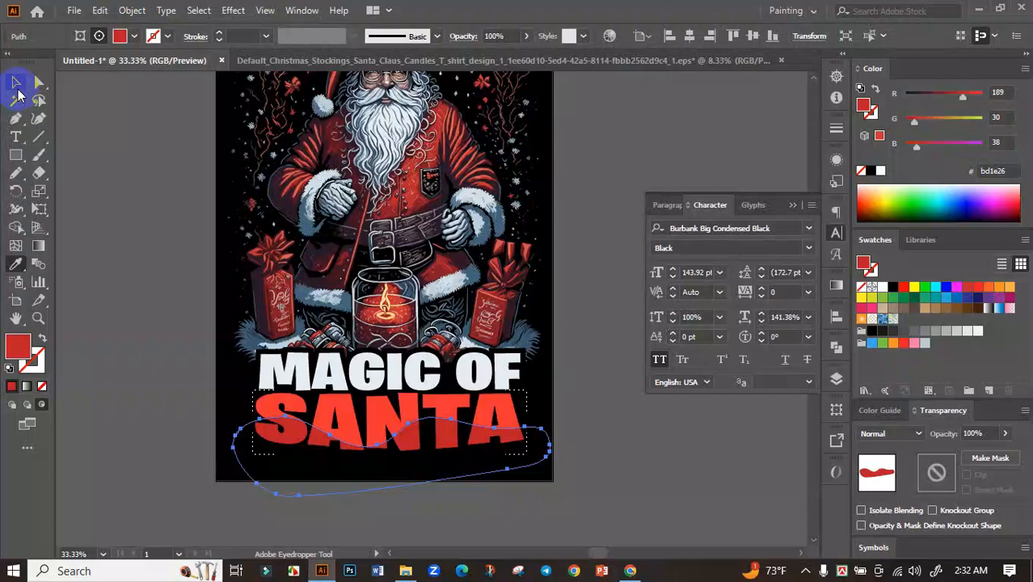
click(121, 166)
scroll(121, 242, down, 2)
drag(401, 368, 493, 404)
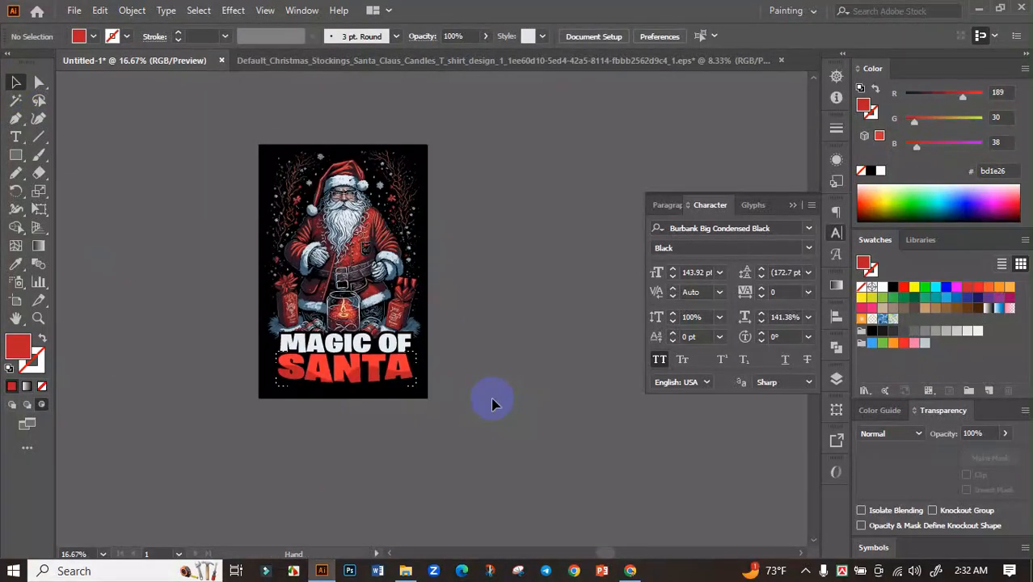
scroll(431, 417, up, 1)
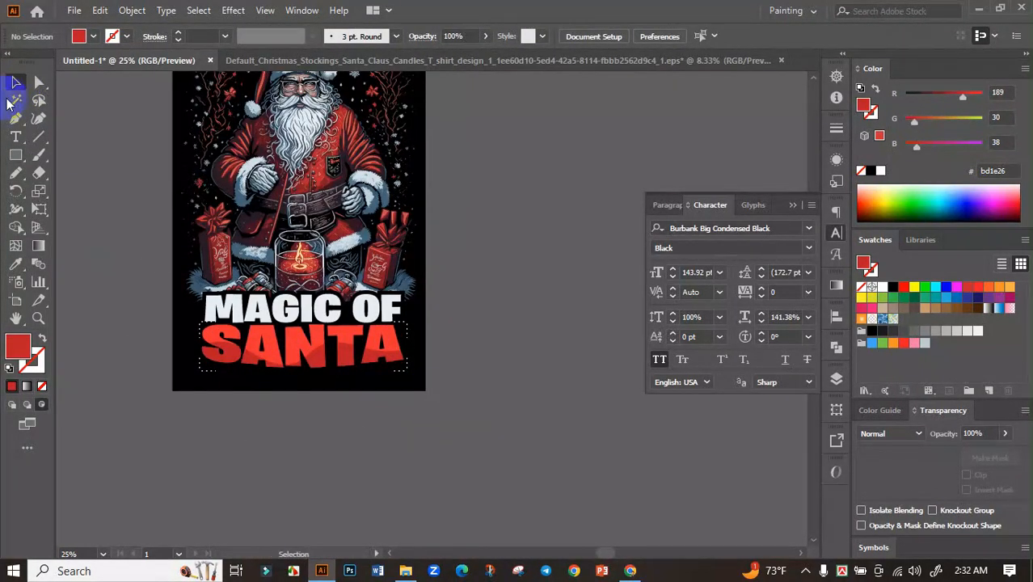
click(12, 404)
click(388, 430)
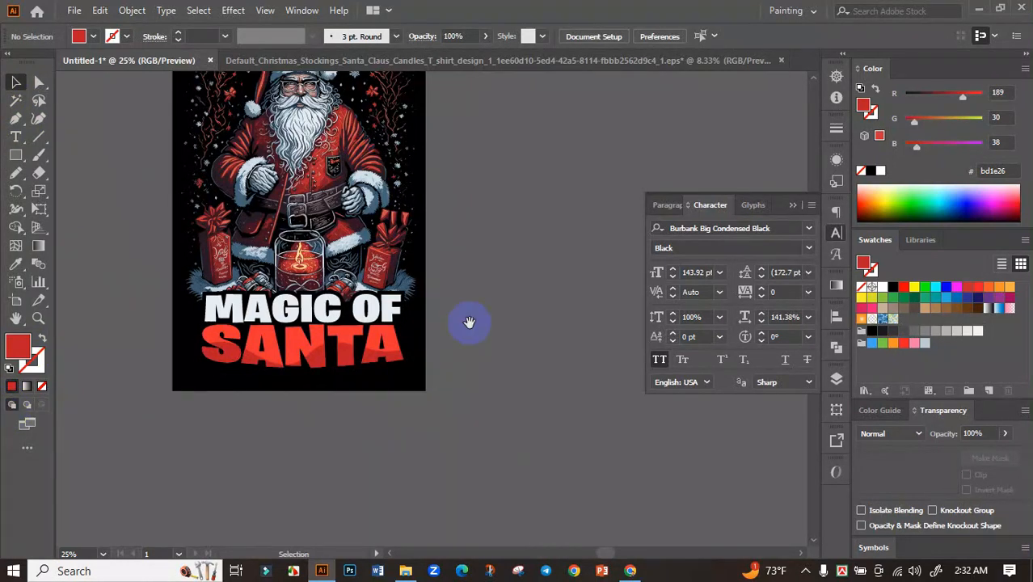
Group the Santa artwork with the title and centre the group horizontally and vertically on the artboard.
drag(468, 322, 530, 345)
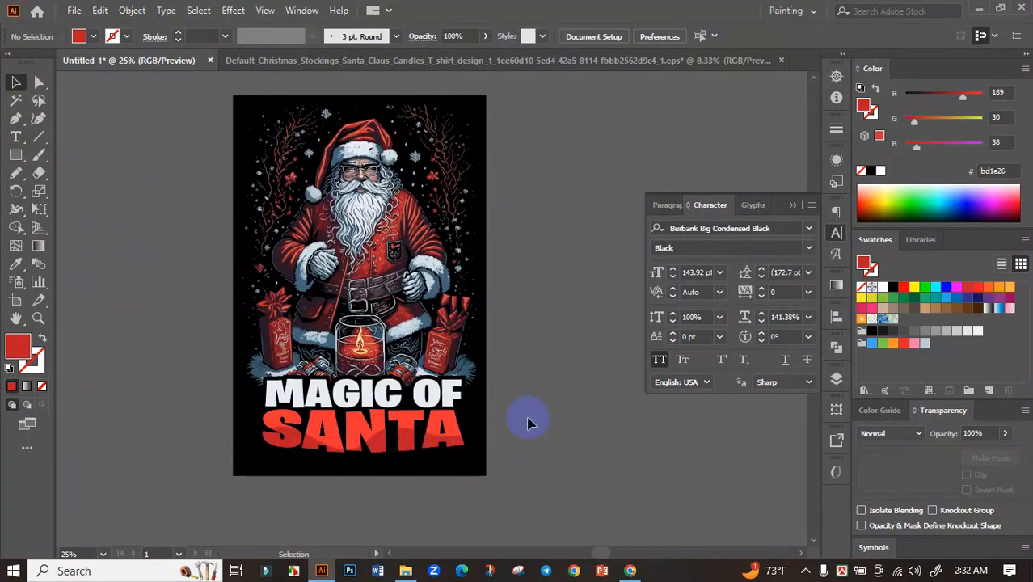
scroll(499, 417, down, 3)
scroll(489, 438, up, 5)
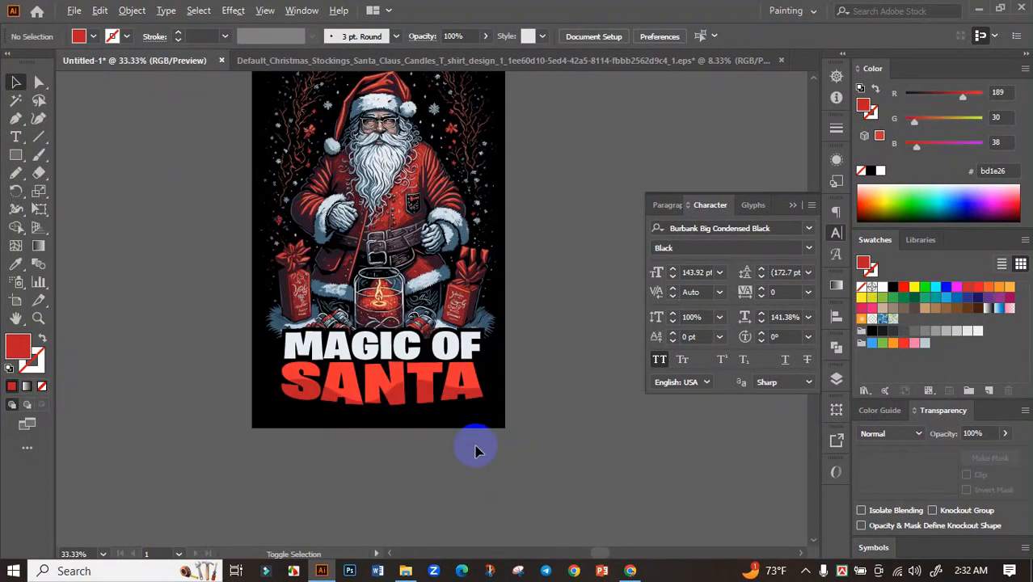
scroll(437, 428, down, 1)
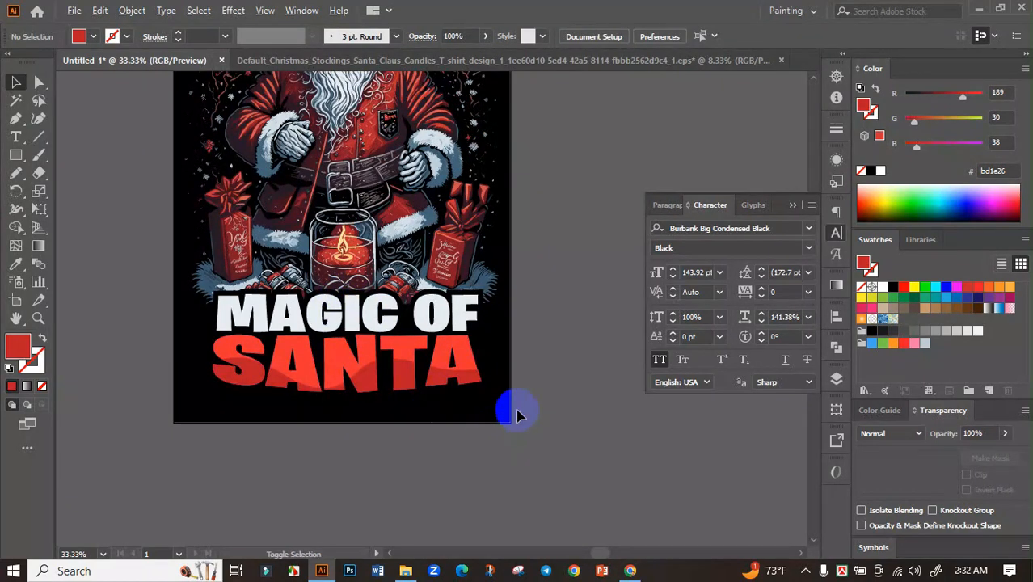
scroll(514, 412, down, 1)
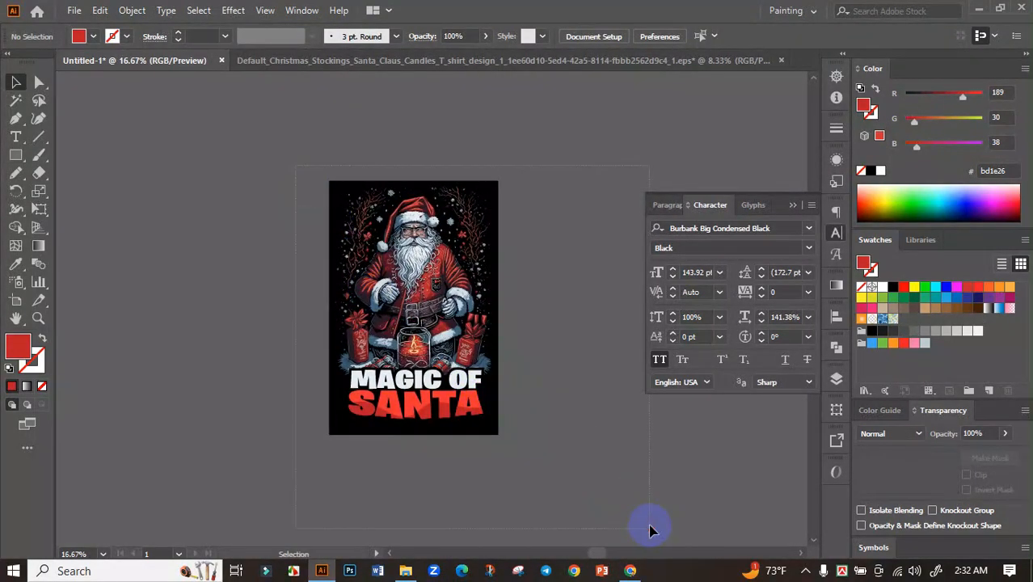
key(ctrl+a)
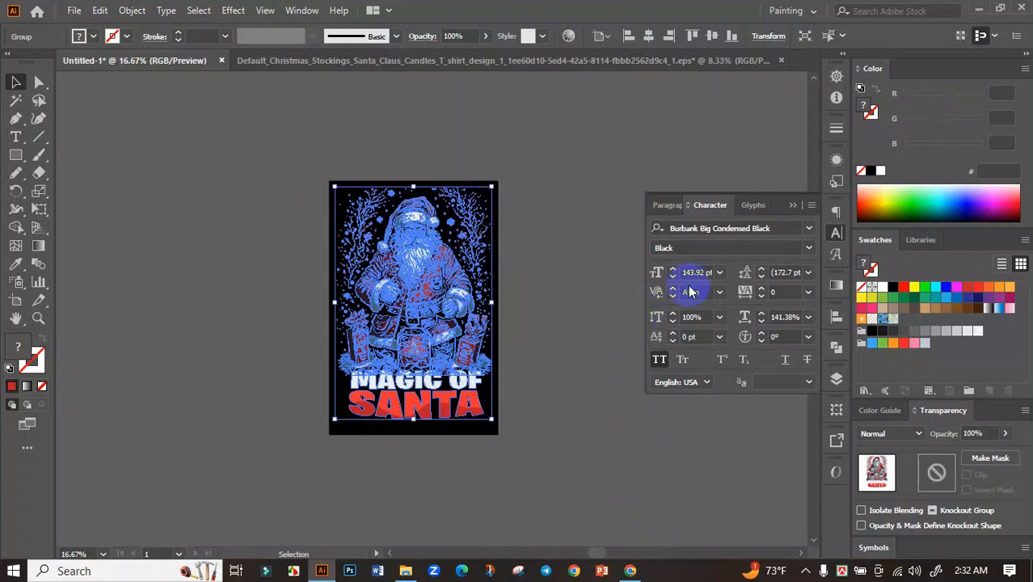
click(837, 316)
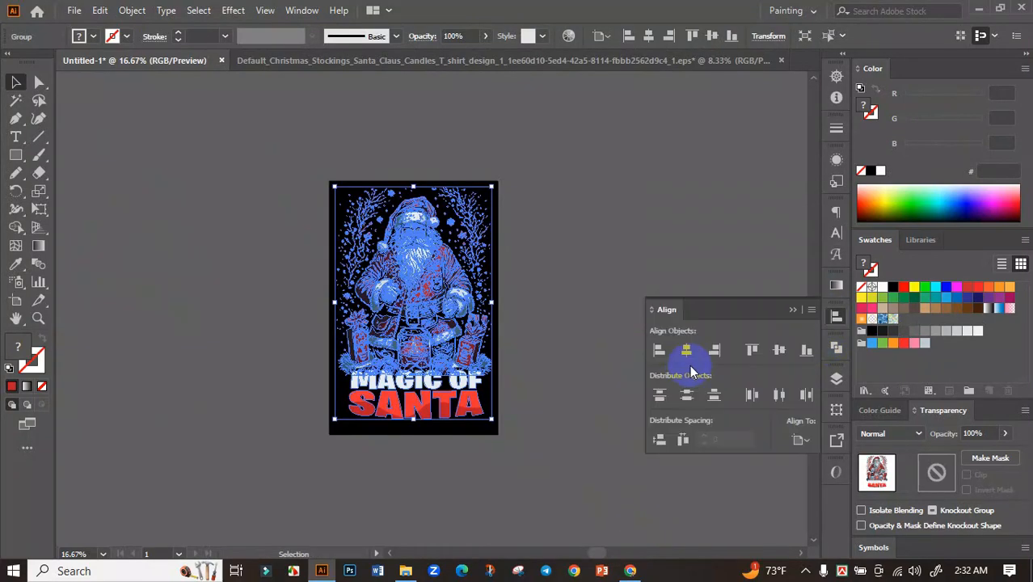
click(779, 350)
click(794, 311)
click(606, 321)
Enlarge the grouped Santa artwork and title slightly from the centre so they fill more of the artboard.
drag(547, 320, 619, 346)
scroll(561, 353, up, 1)
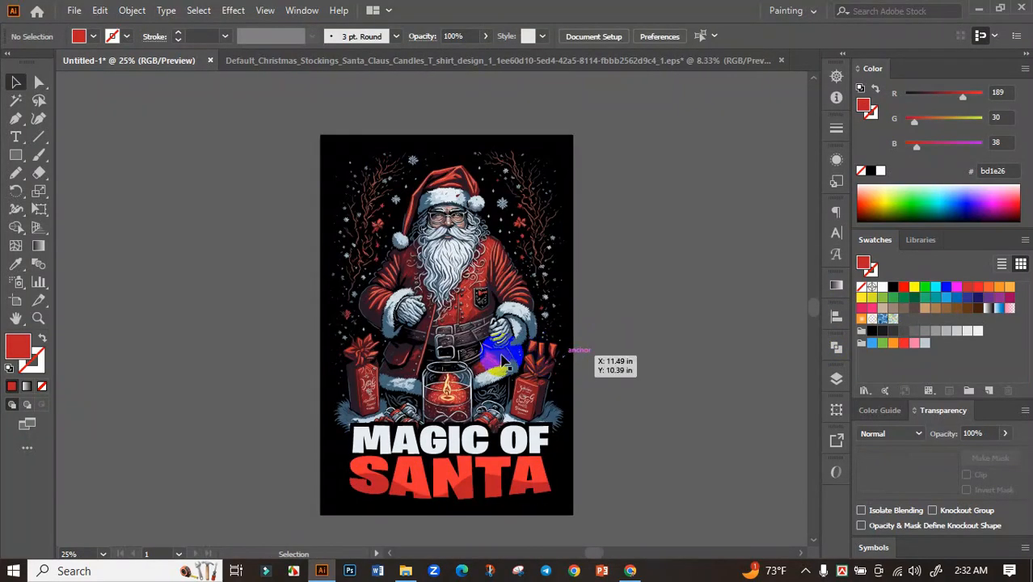
click(505, 362)
drag(563, 324, 587, 326)
click(624, 336)
scroll(625, 336, down, 1)
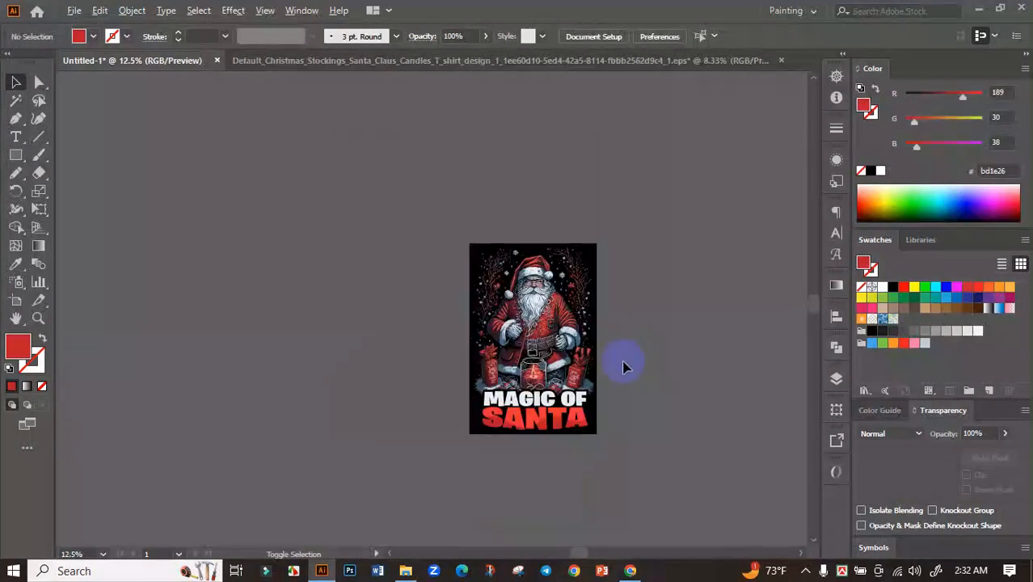
scroll(592, 426, up, 1)
drag(651, 421, 628, 433)
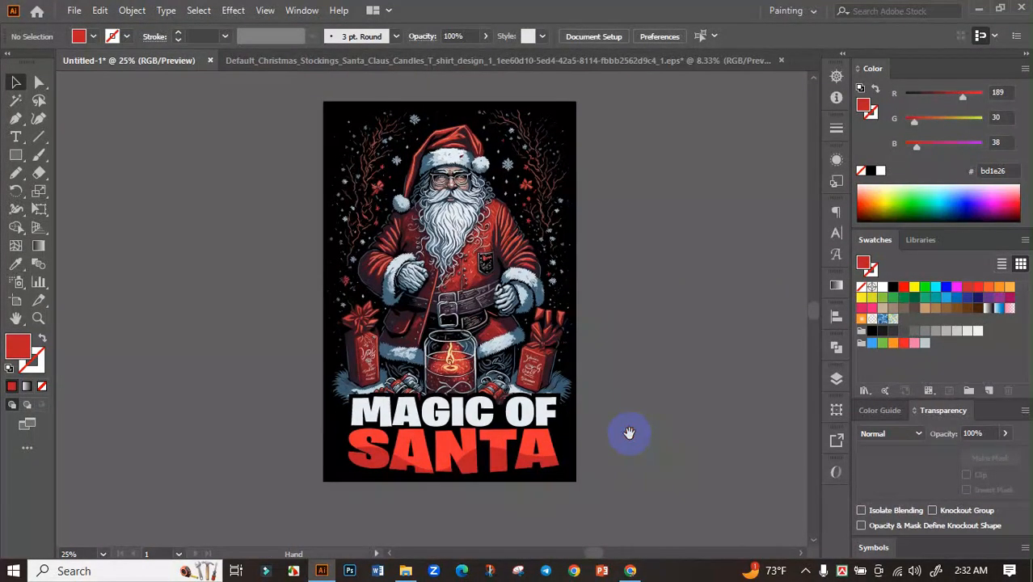